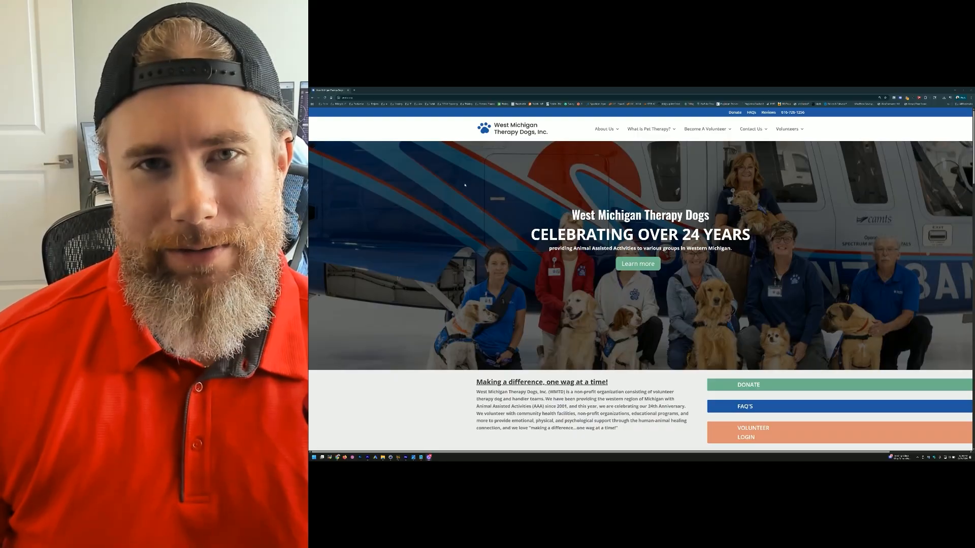
# Step: Log into the site's WordPress admin via /wp-admin and go to All Posts
pyautogui.doubleClick(390, 97)
pyautogui.click(389, 97)
pyautogui.write('/wp-admin')
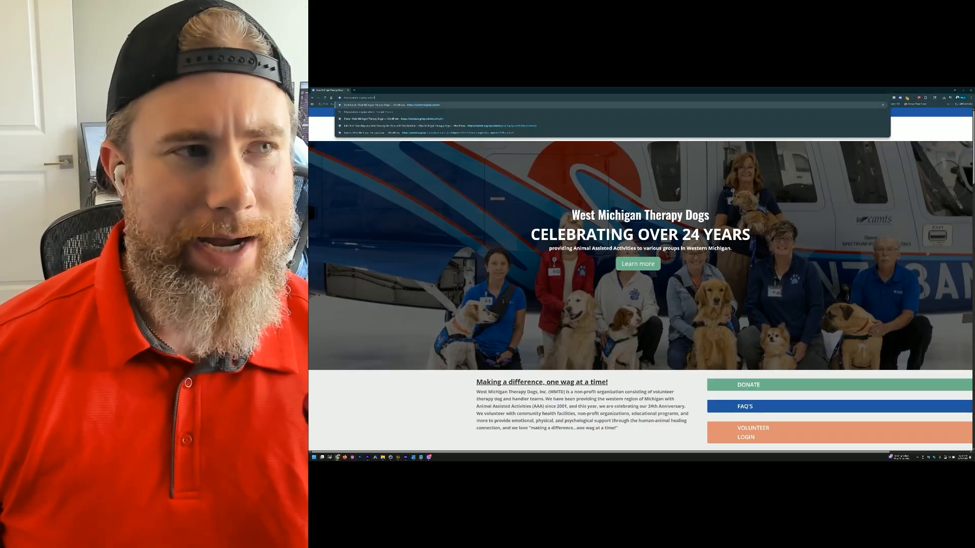
pyautogui.press('Return')
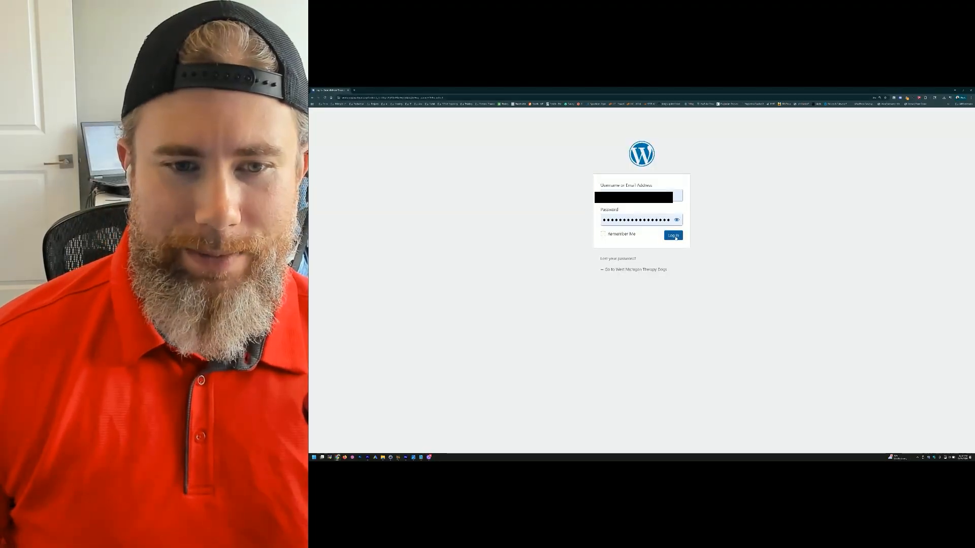
pyautogui.click(673, 236)
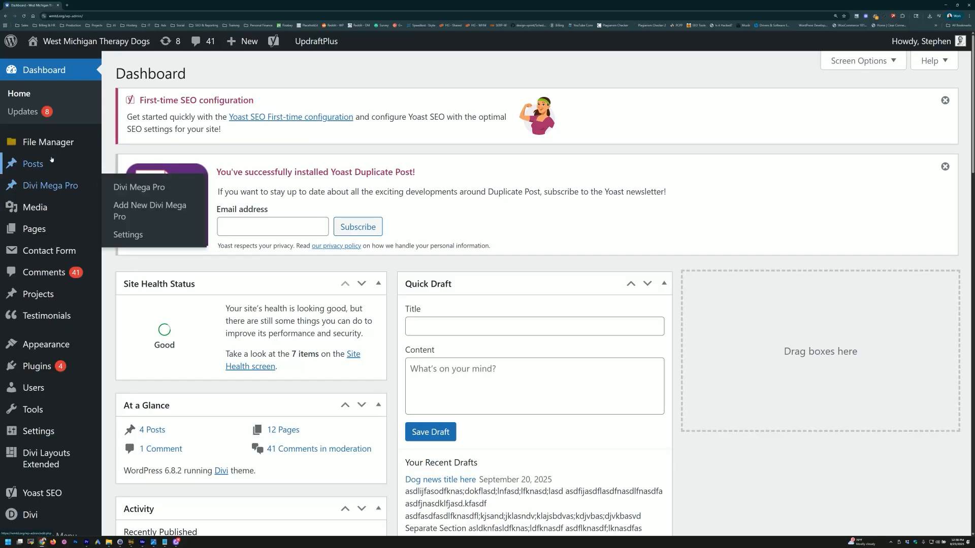
pyautogui.moveTo(331, 170)
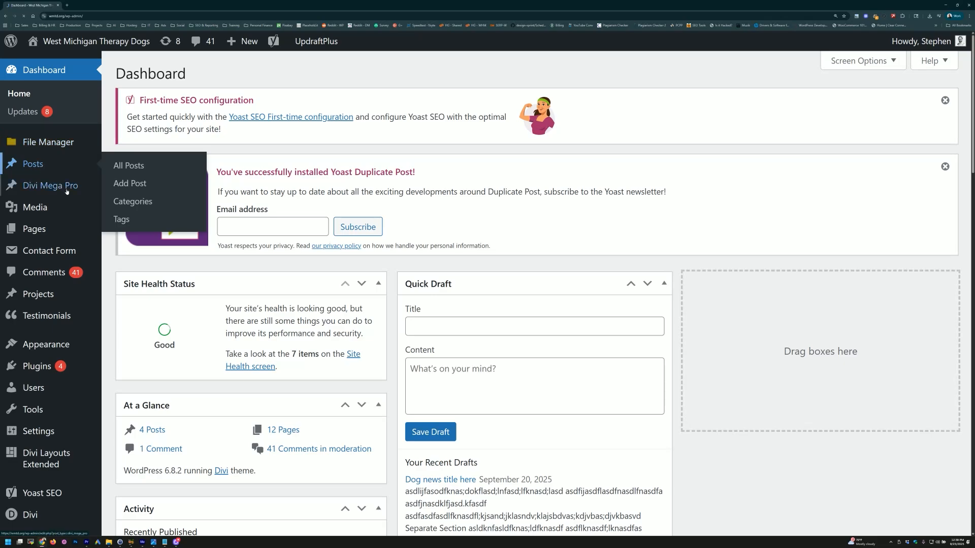
pyautogui.click(45, 168)
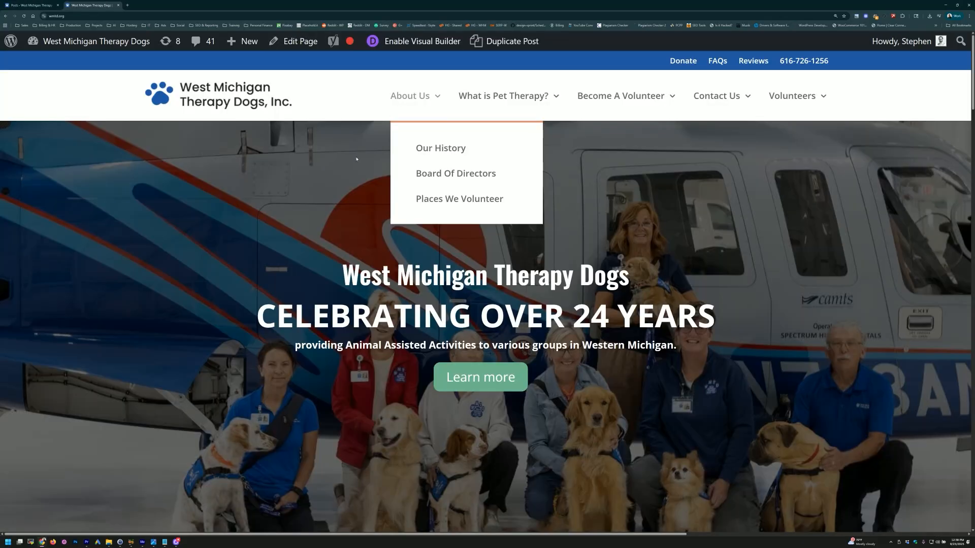
pyautogui.scroll(-5, 284, 215)
pyautogui.scroll(-20, 284, 216)
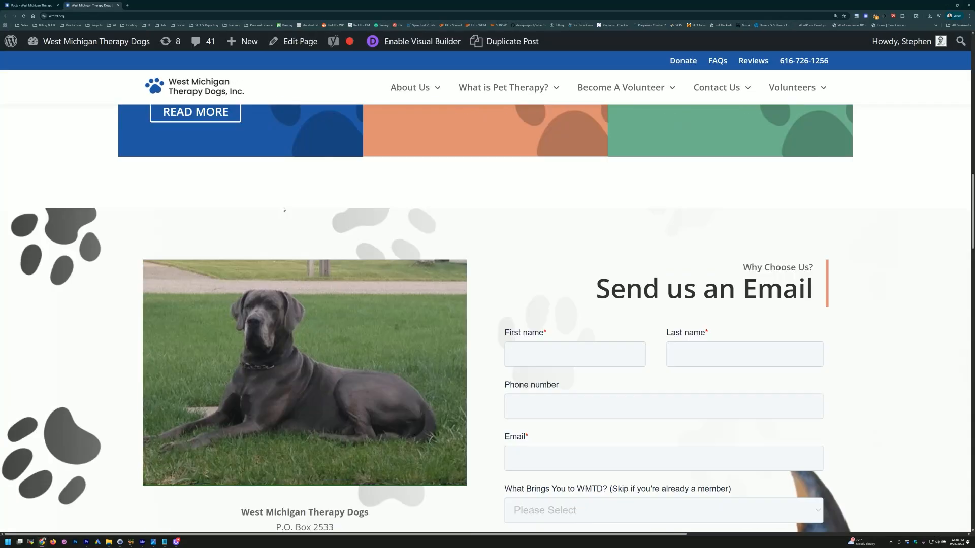
pyautogui.scroll(-2, 283, 211)
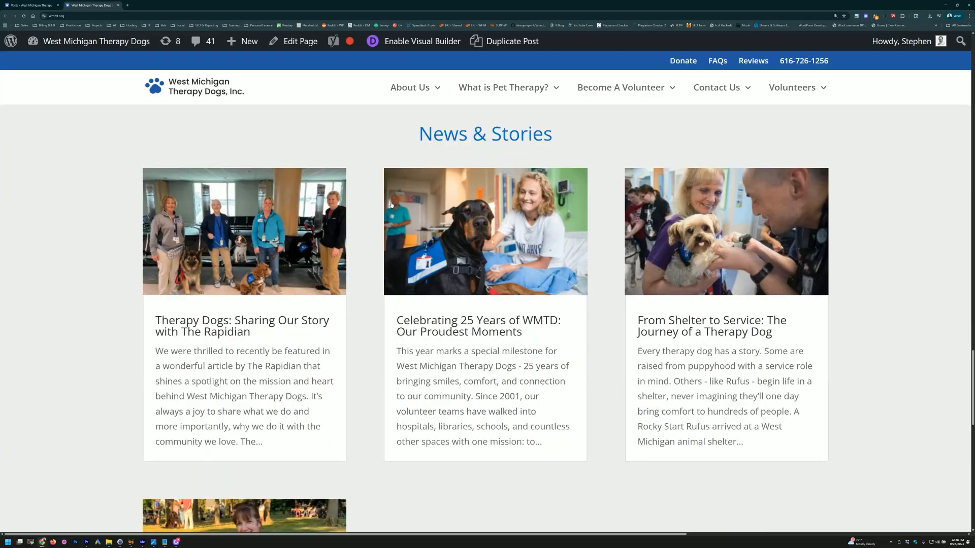
pyautogui.scroll(-4, 391, 204)
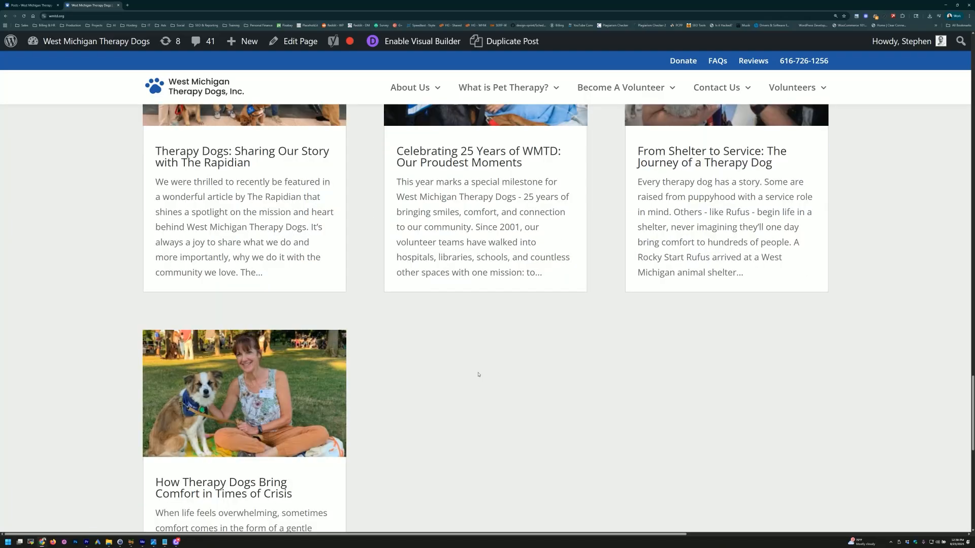
pyautogui.scroll(4, 350, 244)
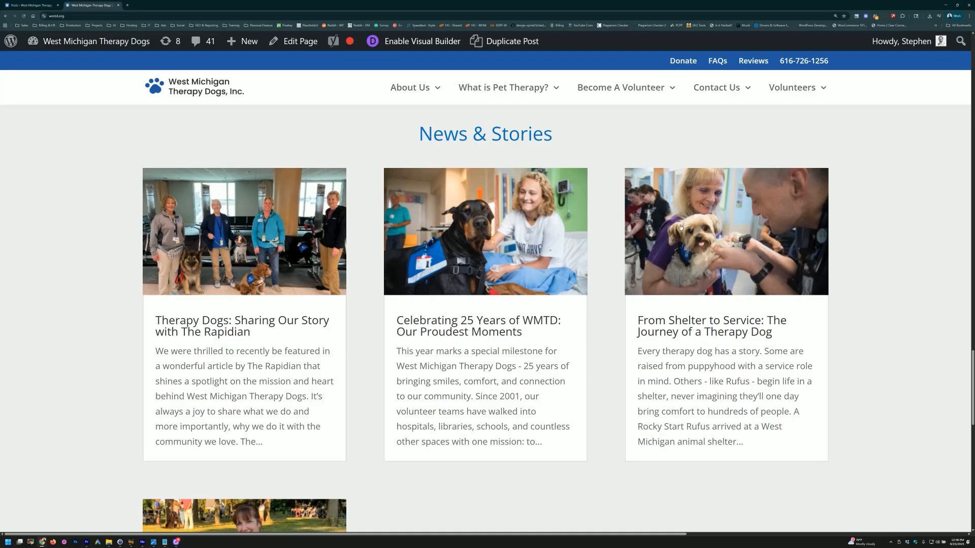
pyautogui.hotkey('ctrl', 'shift', 'Tab')
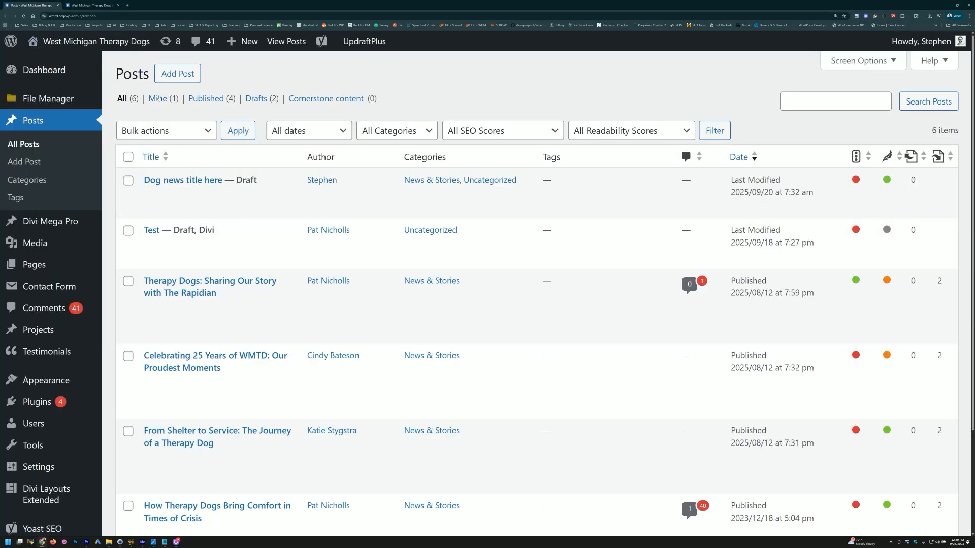
pyautogui.click(177, 74)
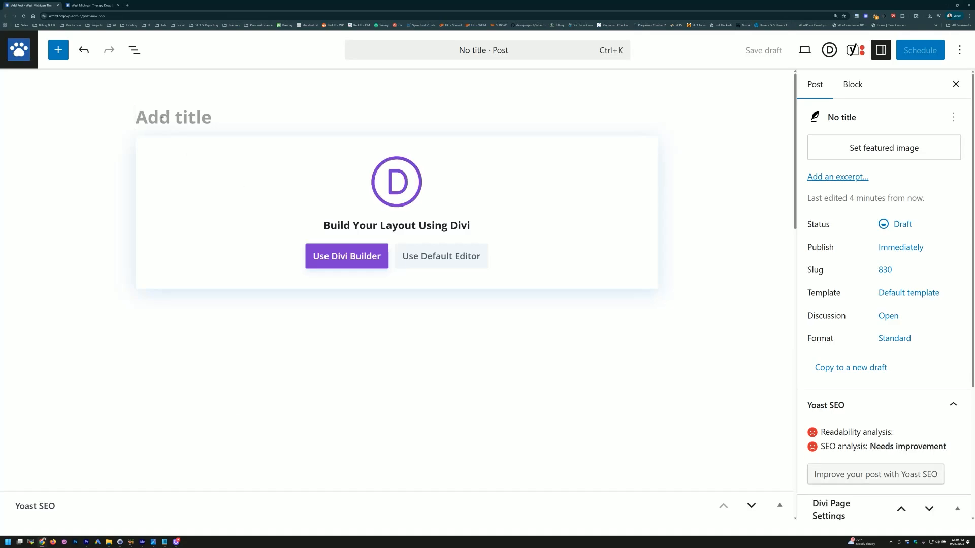
# Step: Title the post 'Example title of blog post', save it as a draft, and use the default block editor
pyautogui.write('Example title')
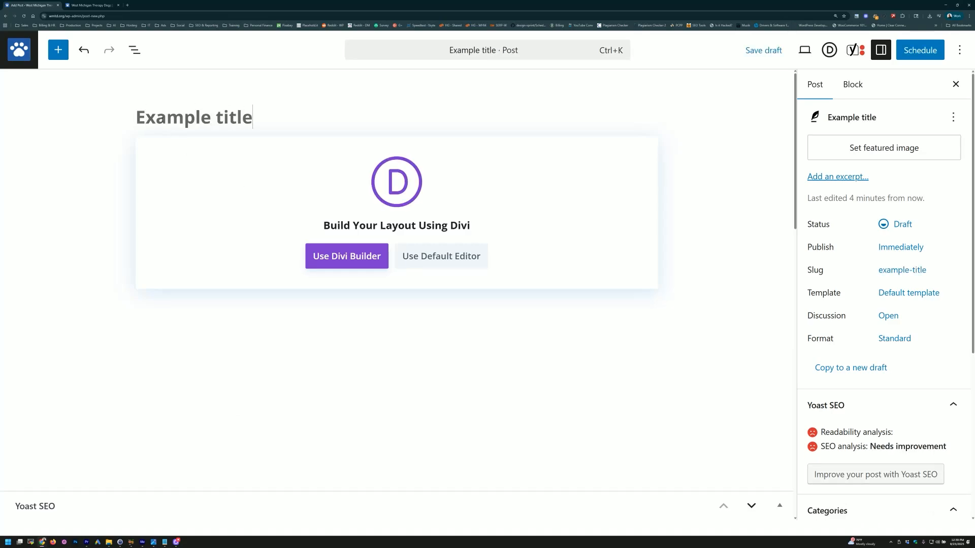
pyautogui.write(' of blog post')
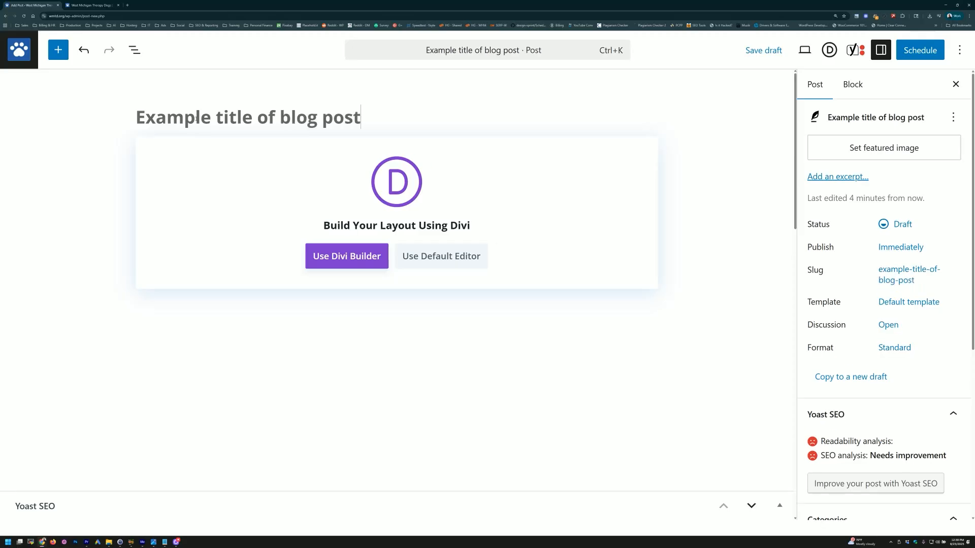
pyautogui.click(762, 51)
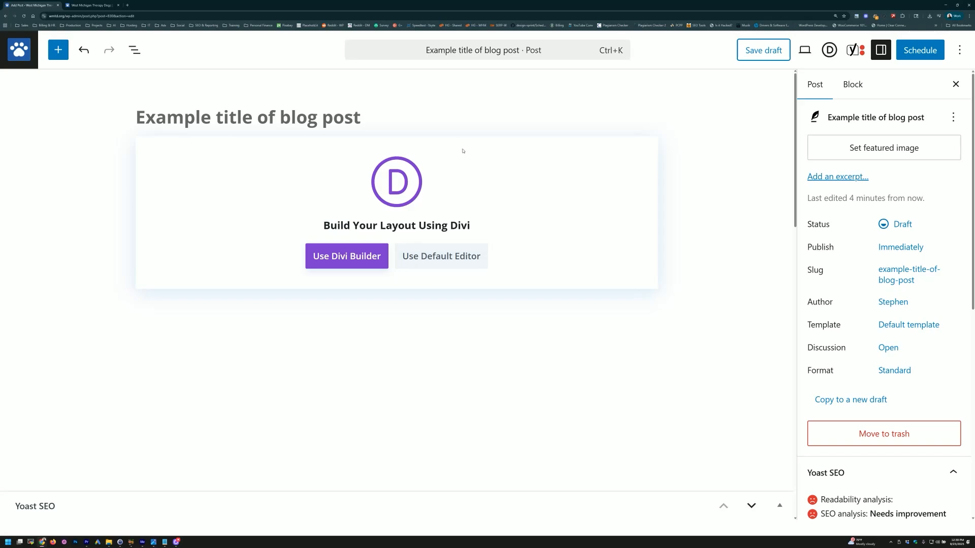
pyautogui.click(433, 261)
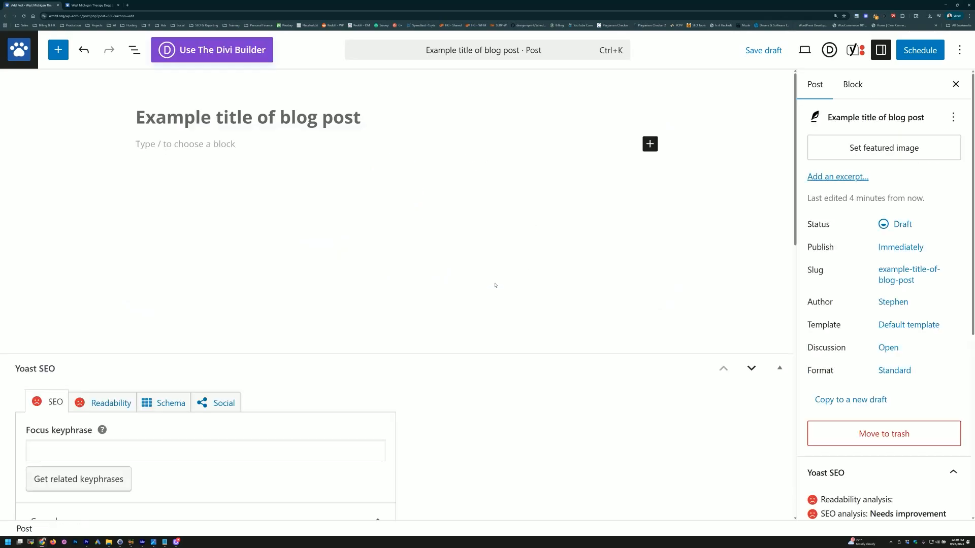
# Step: Write two paragraphs of placeholder gibberish in the post body
pyautogui.click(172, 152)
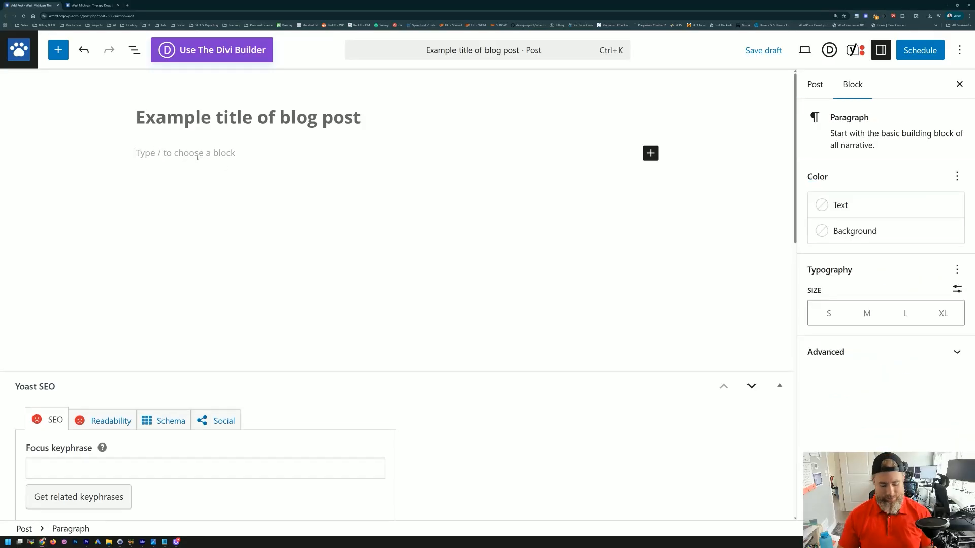
pyautogui.write('asdolfihasdfjkas')
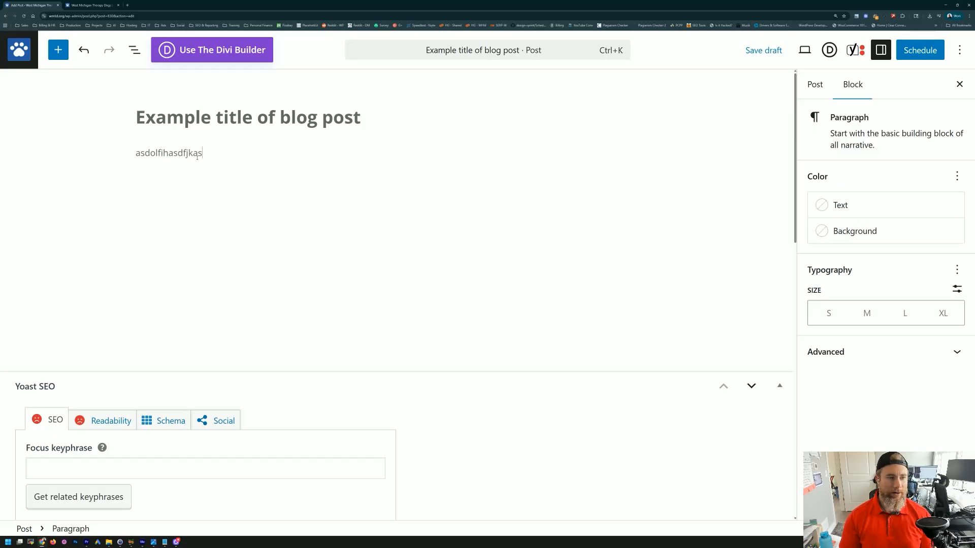
pyautogui.write('dflajsbdflkasbdvkasjbdvasdvasdvfasasd')
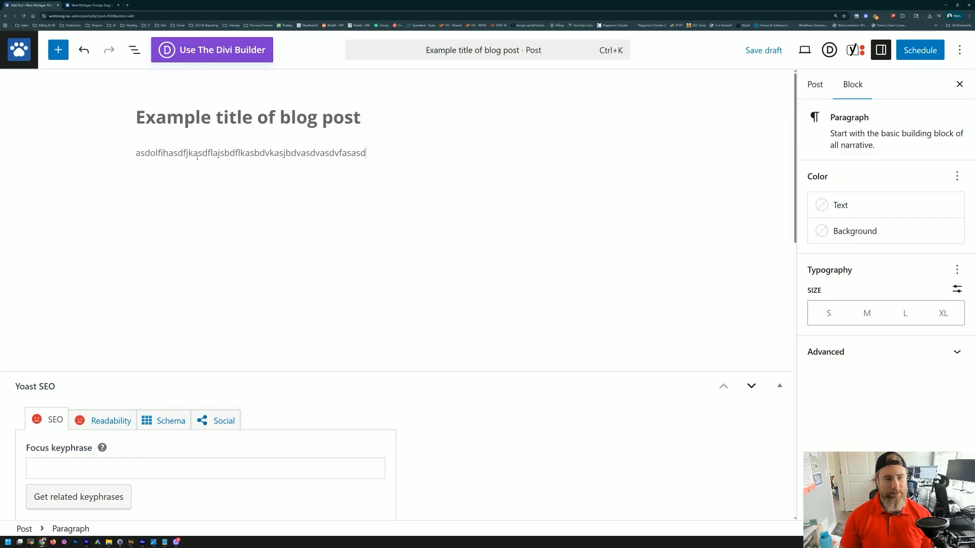
pyautogui.press('Return')
pyautogui.write('asdaslidnhkvfa;s d asfd ihasd oashd jasd;l nas;lkd as')
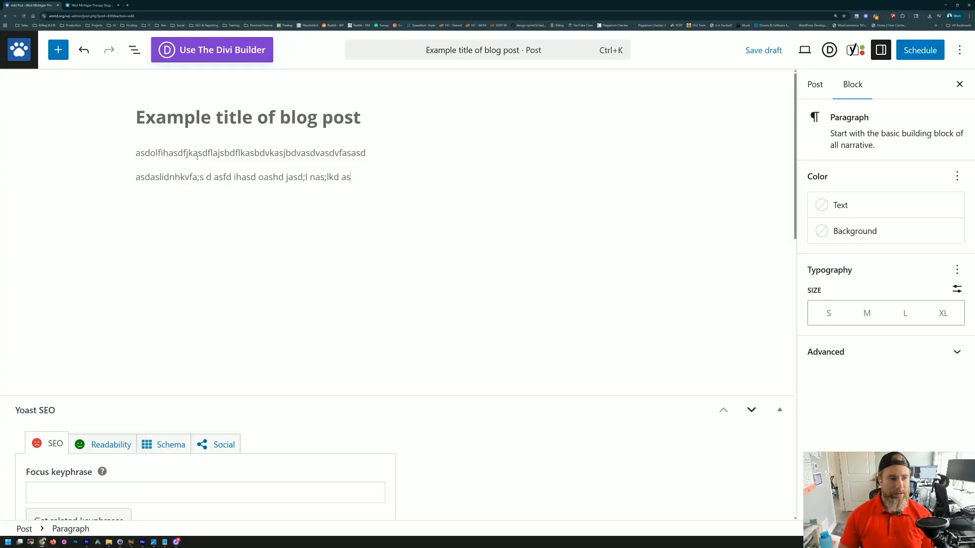
pyautogui.press('Return')
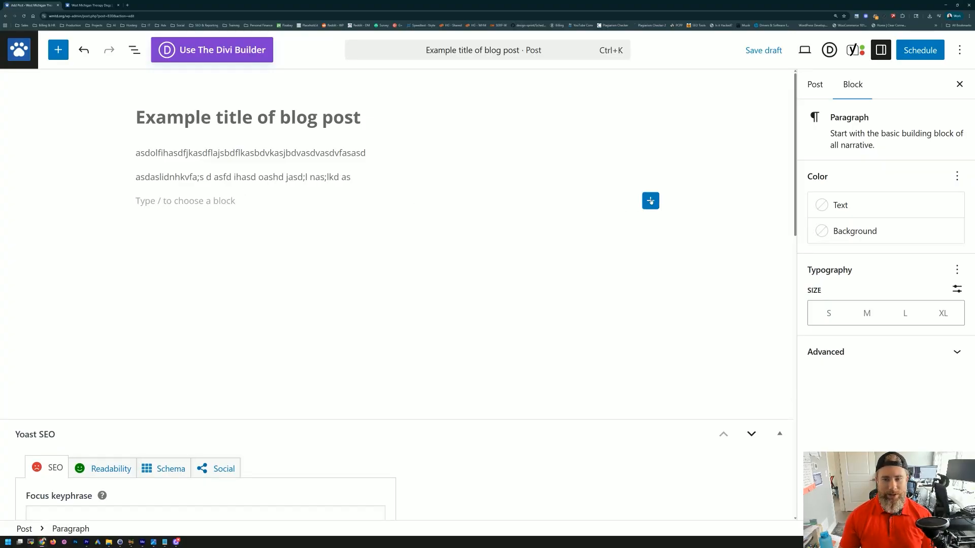
# Step: Insert an empty Image block below the two paragraphs
pyautogui.click(651, 202)
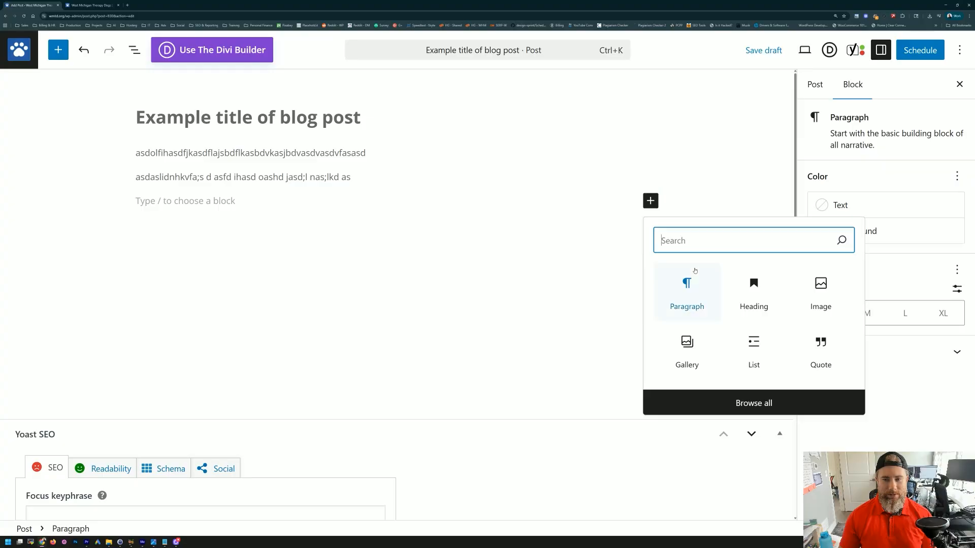
pyautogui.click(826, 293)
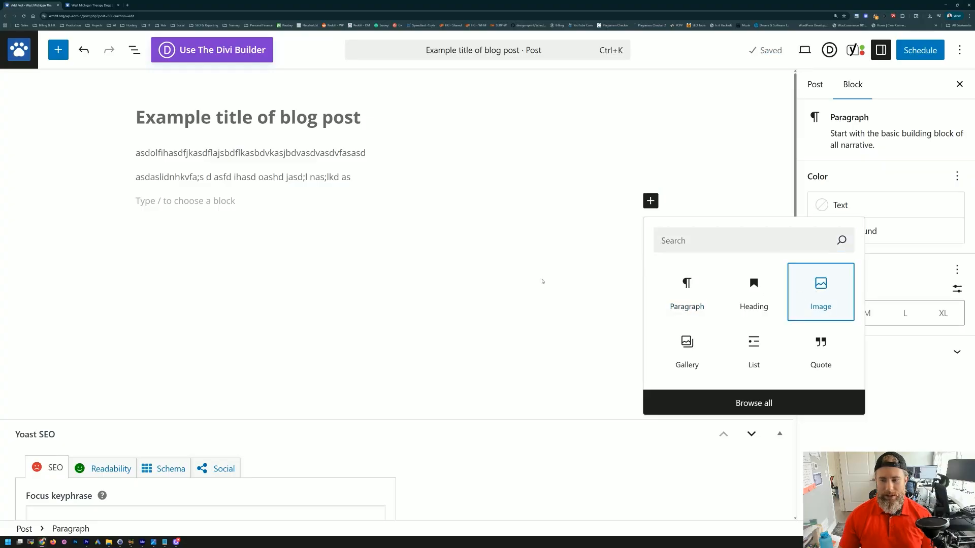
pyautogui.press('Return')
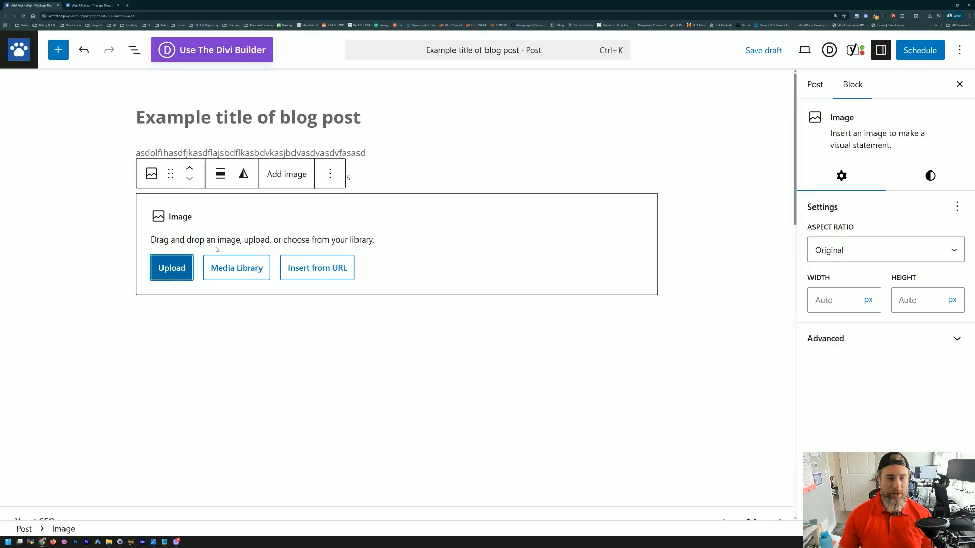
# Step: Check the Captain America shield dog photo's attachment details, including its 3 MB size
pyautogui.click(237, 275)
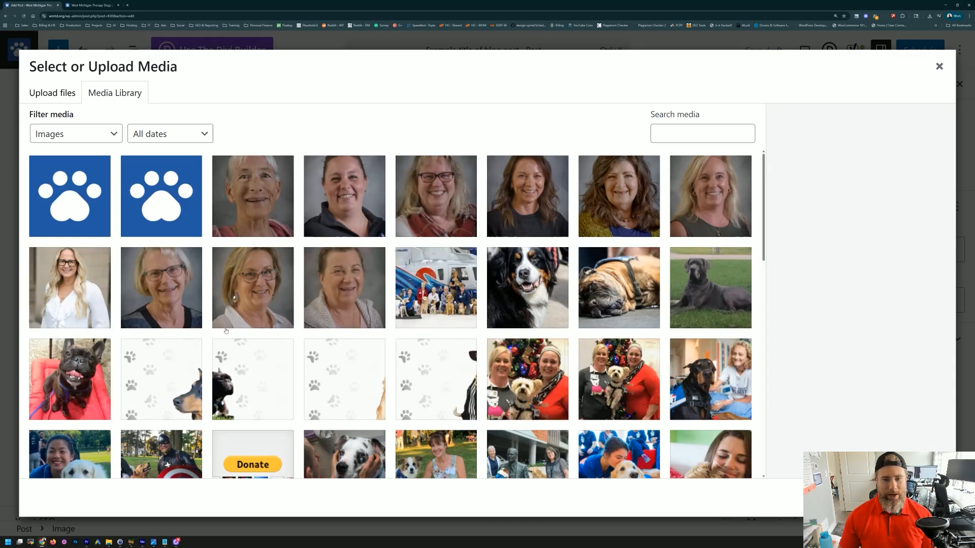
pyautogui.scroll(-5, 436, 288)
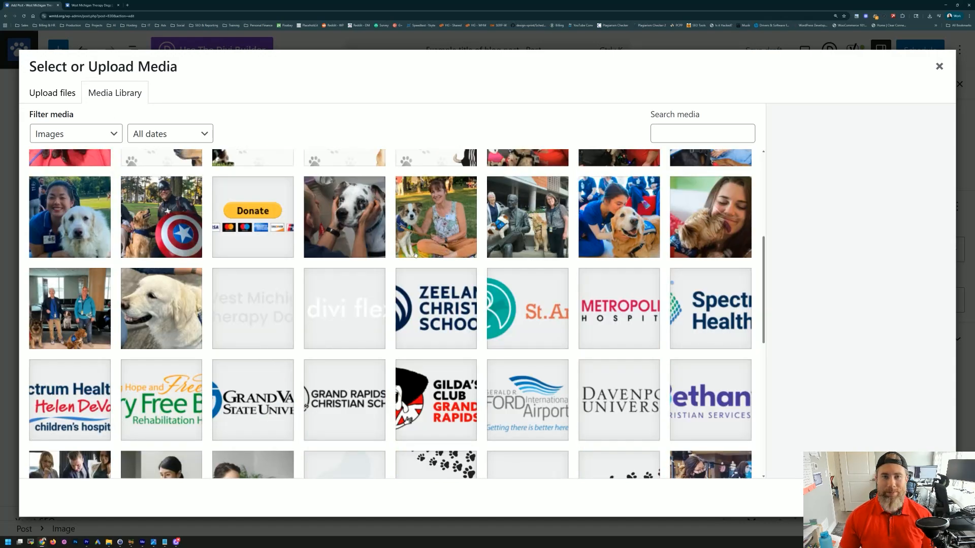
pyautogui.click(168, 224)
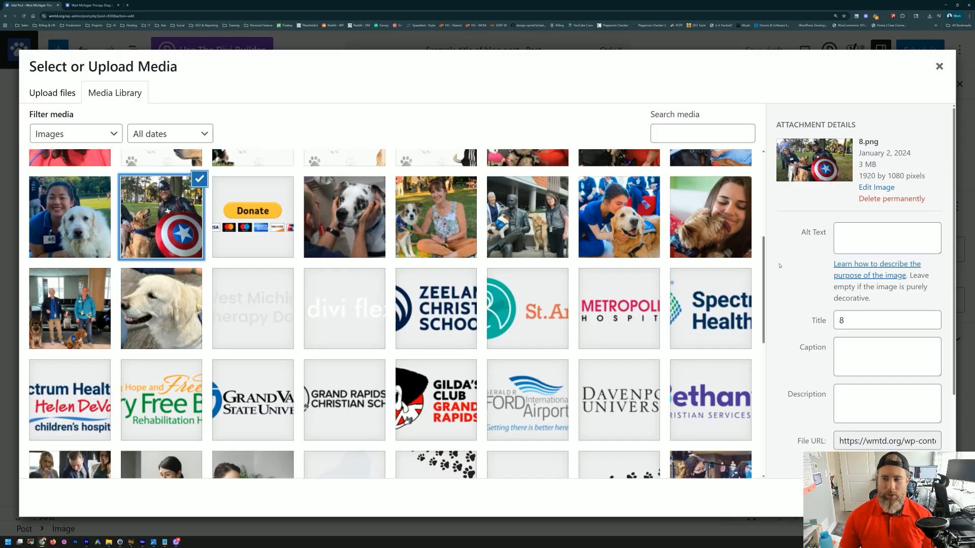
pyautogui.click(851, 231)
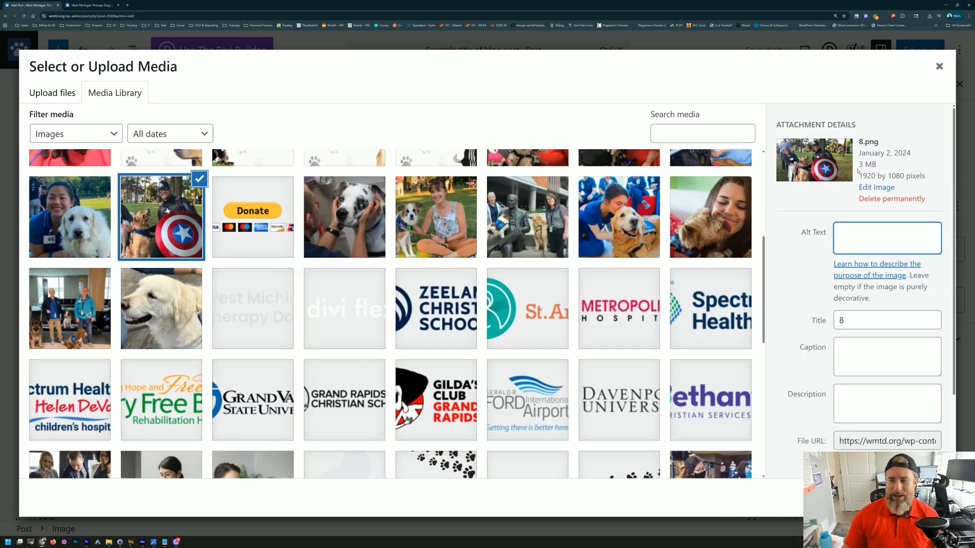
pyautogui.moveTo(884, 165); pyautogui.dragTo(858, 167)
pyautogui.click(805, 201)
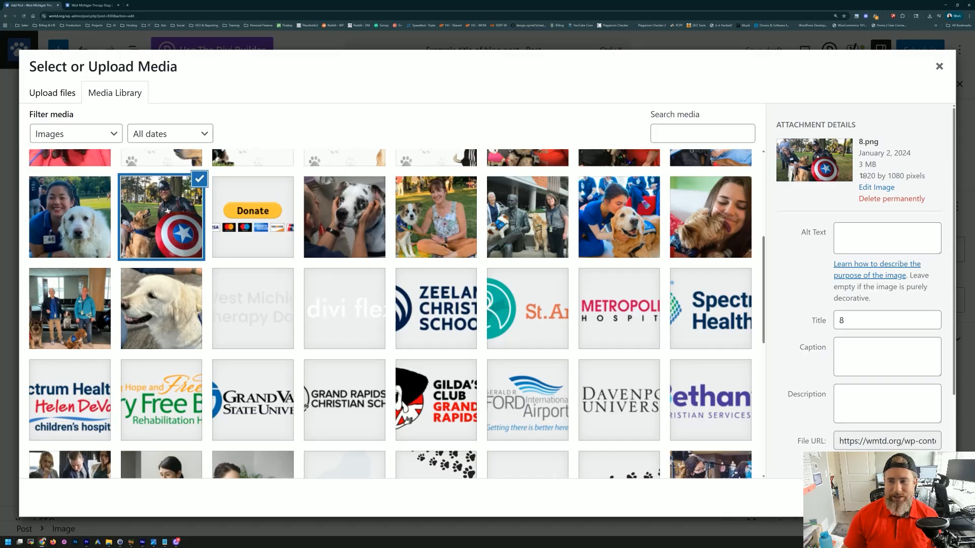
pyautogui.moveTo(877, 165)
pyautogui.mouseDown()
pyautogui.moveTo(860, 144)
pyautogui.moveTo(858, 164)
pyautogui.mouseUp()
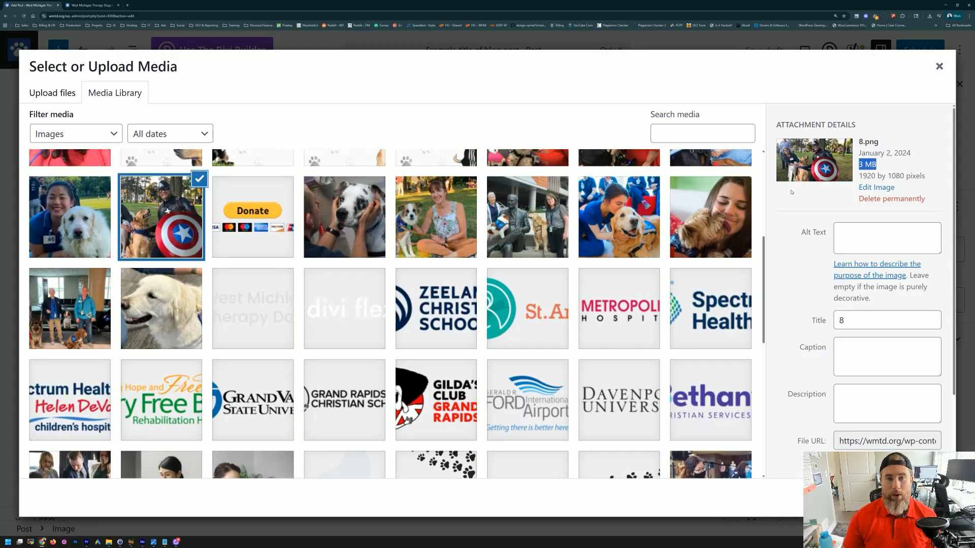
# Step: Compare the white dog, helicopter group (397 KB) and Bernese dog (63 KB) photos, then deselect
pyautogui.click(134, 299)
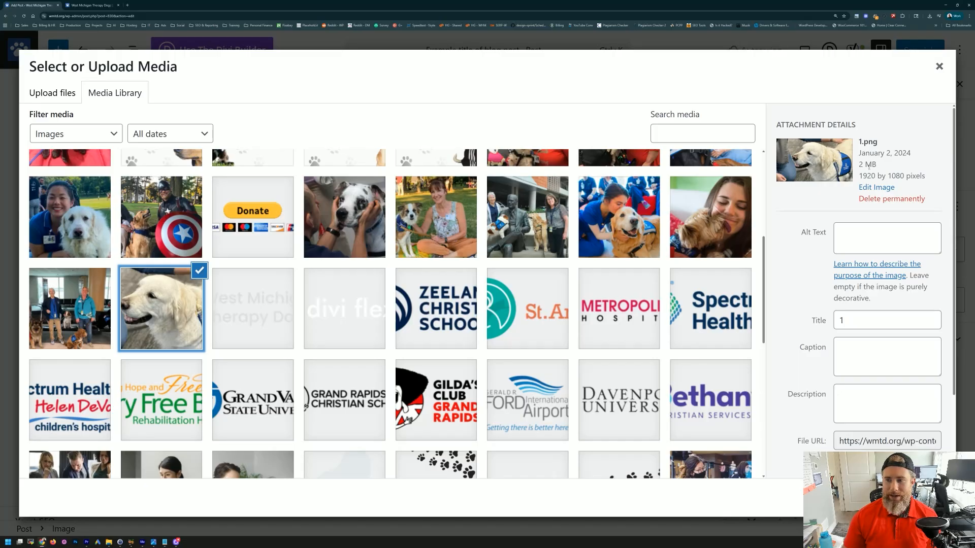
pyautogui.scroll(5, 249, 246)
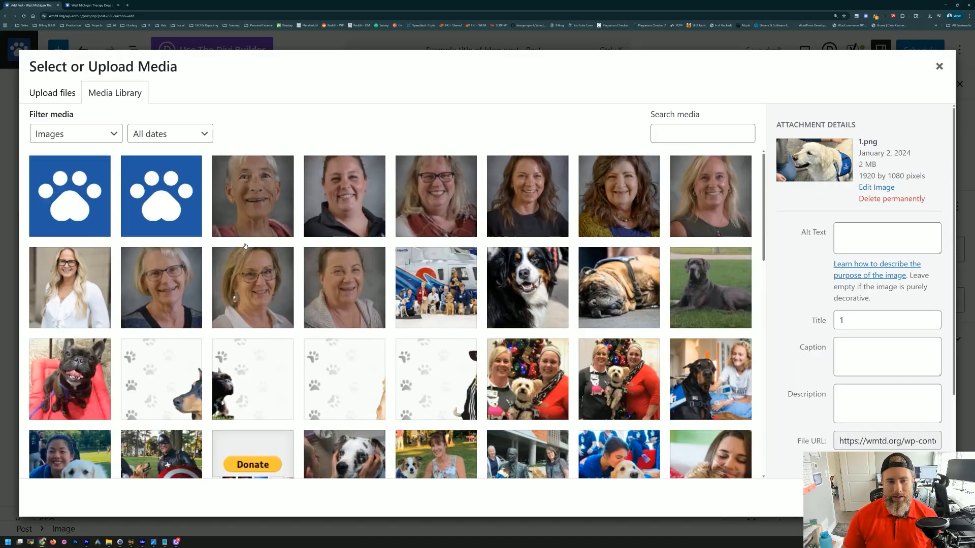
pyautogui.click(422, 284)
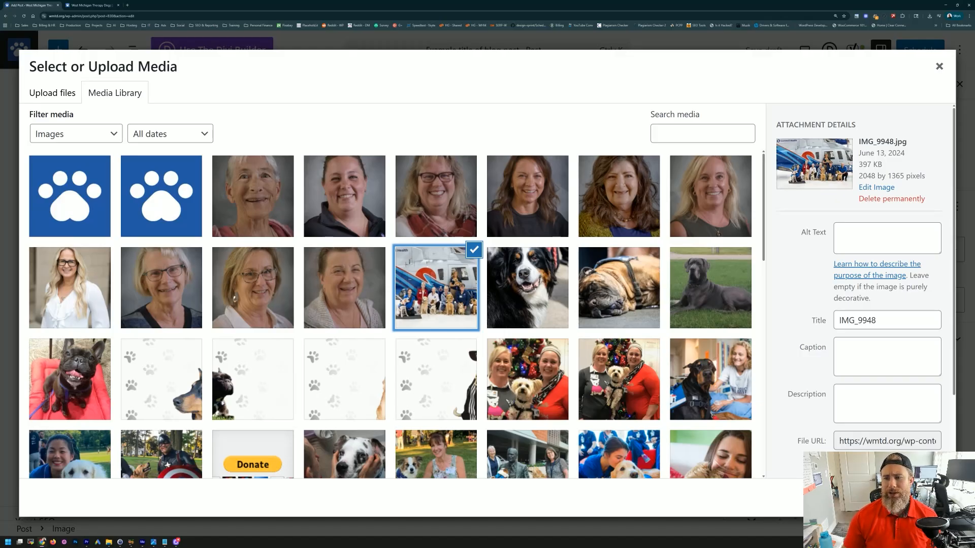
pyautogui.moveTo(885, 164); pyautogui.dragTo(859, 165)
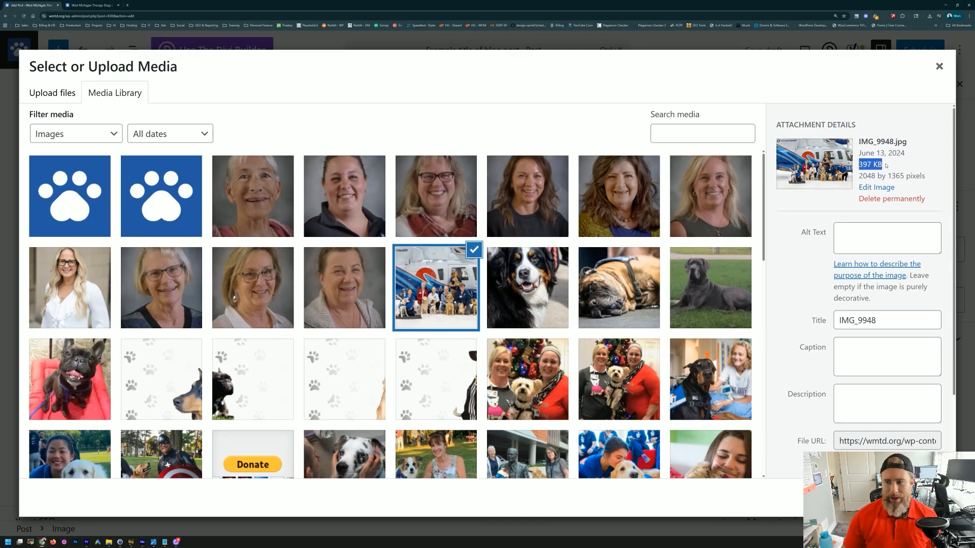
pyautogui.moveTo(887, 164); pyautogui.dragTo(859, 165)
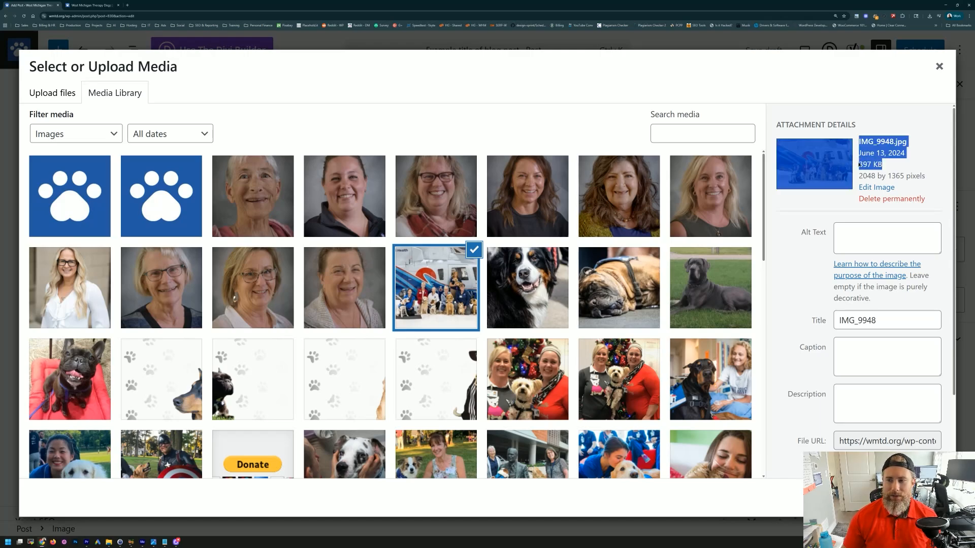
pyautogui.click(552, 279)
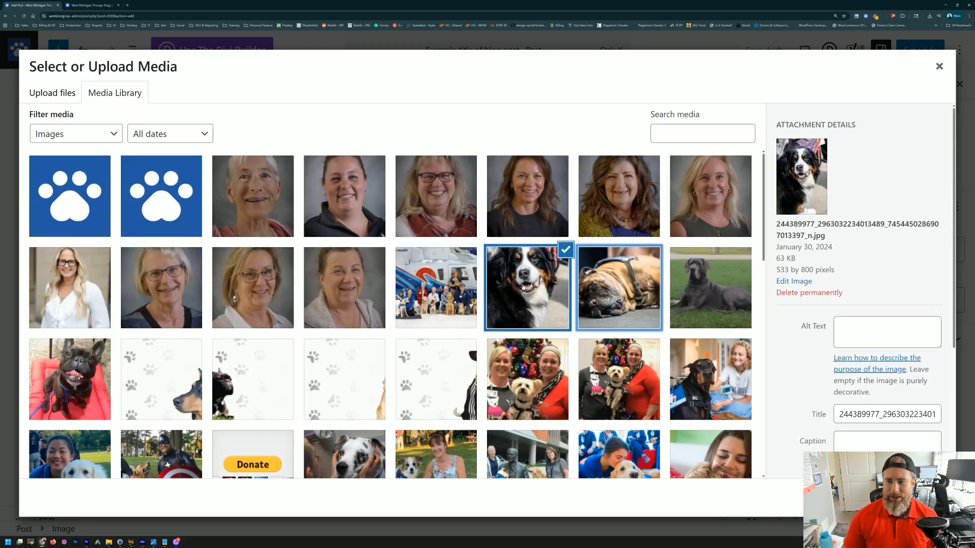
pyautogui.moveTo(804, 262); pyautogui.dragTo(774, 260)
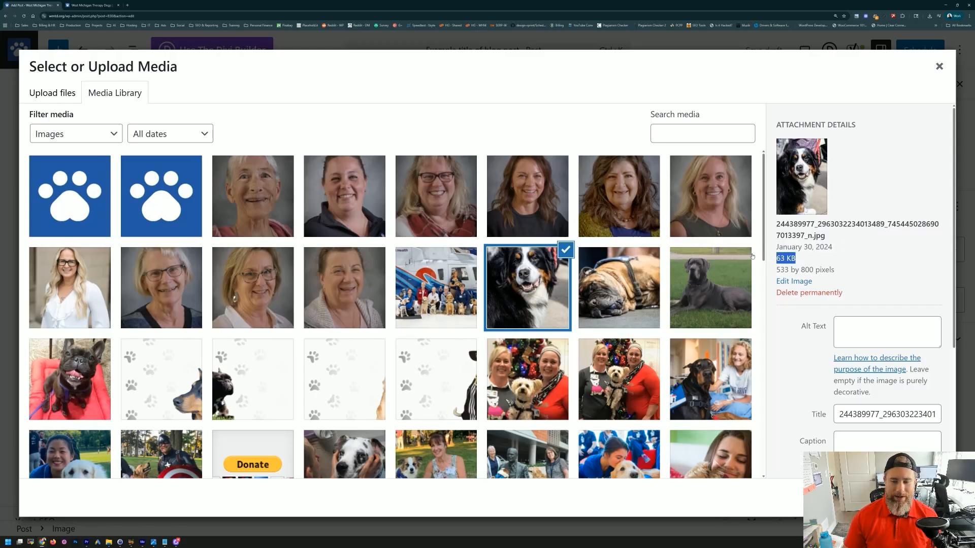
pyautogui.click(769, 257)
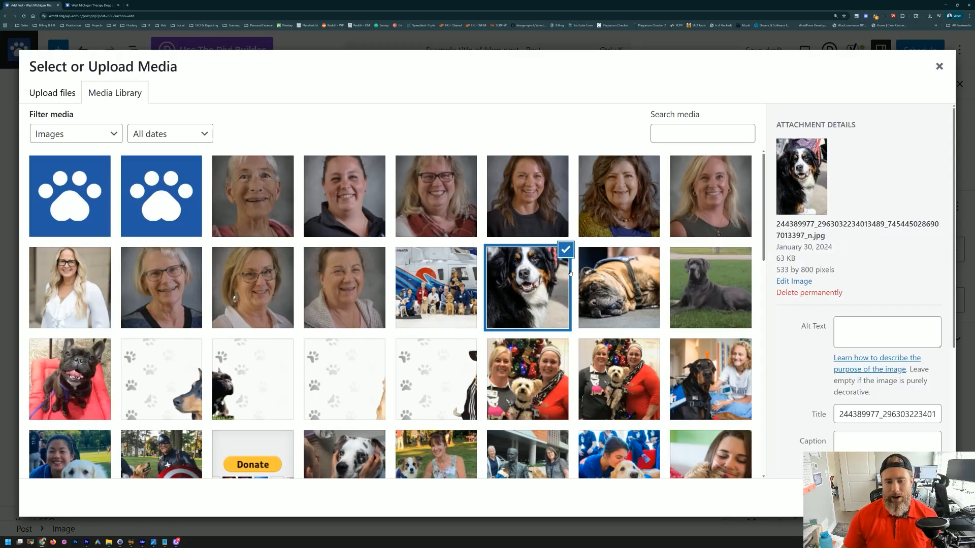
pyautogui.click(570, 273)
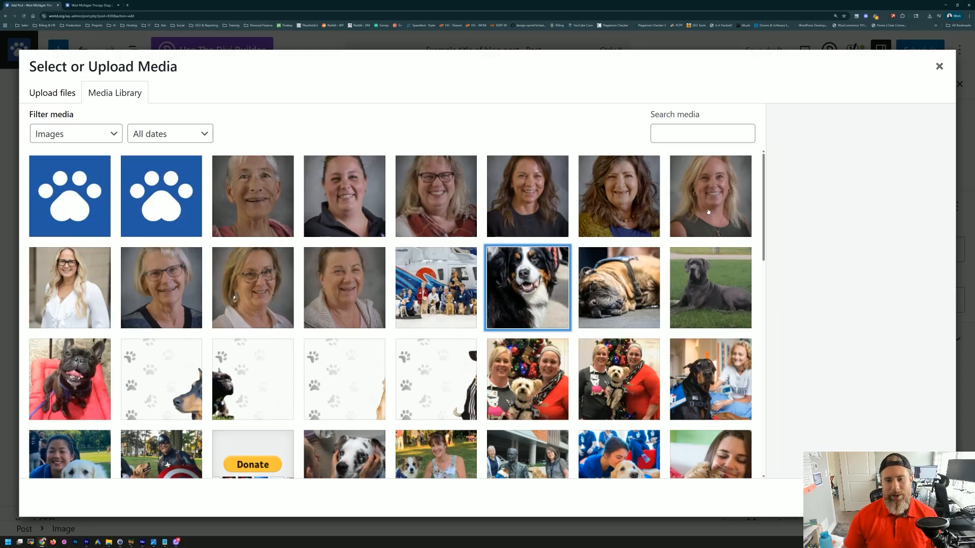
# Step: Switch to the Upload files panel and back to the Media Library grid
pyautogui.scroll(-10, 305, 268)
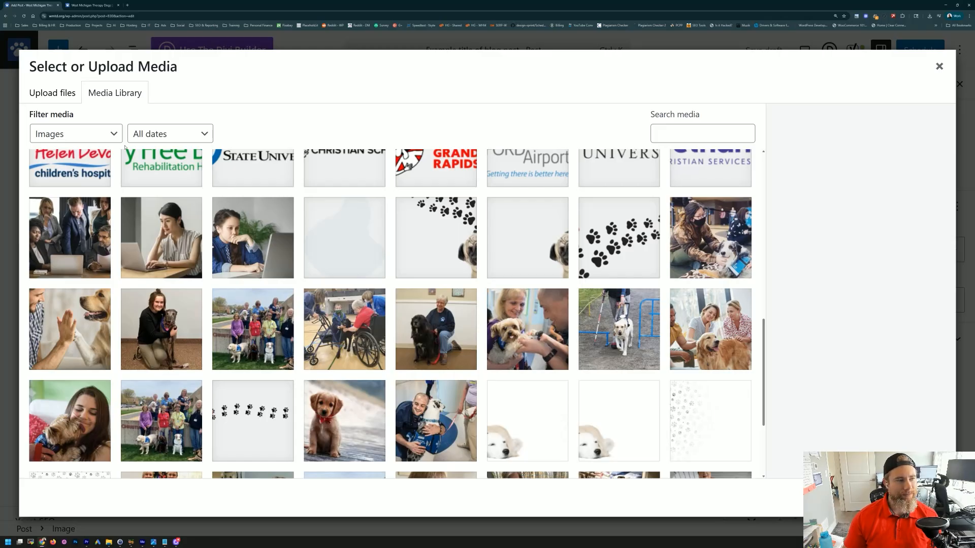
pyautogui.click(43, 93)
pyautogui.click(108, 90)
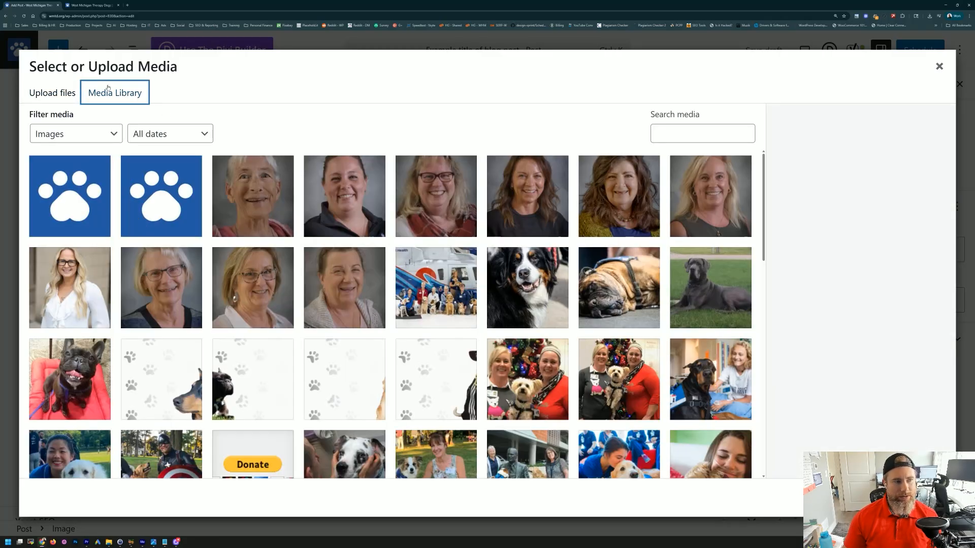
# Step: Select the helicopter group photo, type alt text 'therapy dogs meeting', then clear it
pyautogui.click(441, 312)
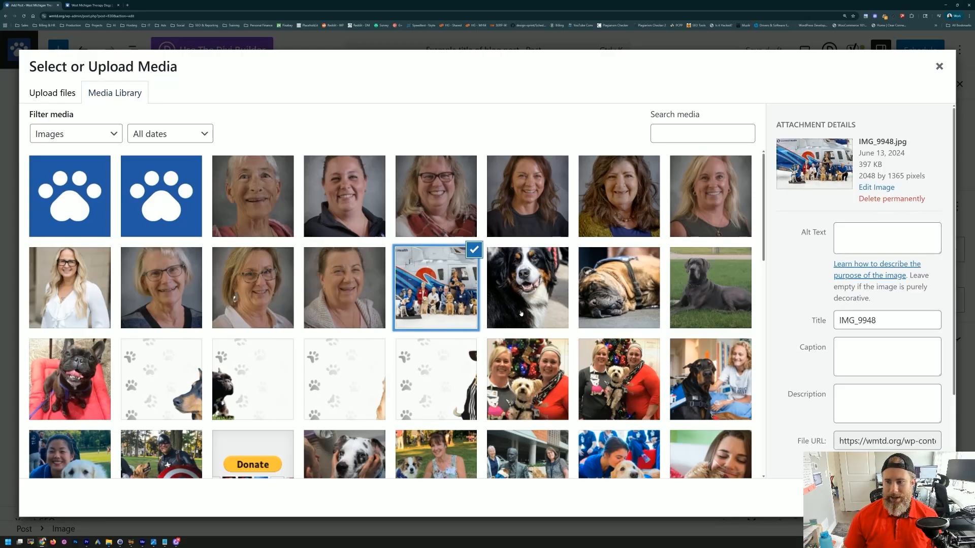
pyautogui.click(857, 236)
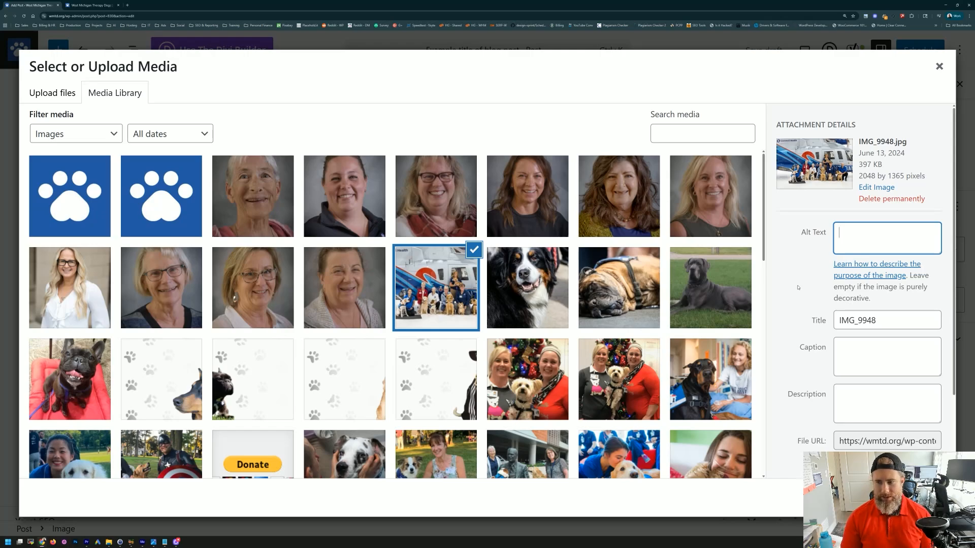
pyautogui.write('therapy dogs ')
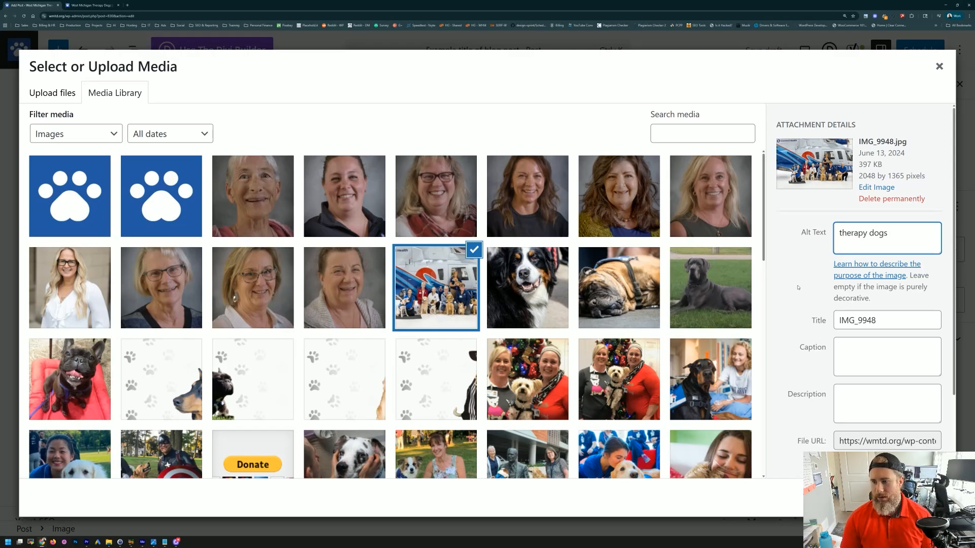
pyautogui.write('g')
pyautogui.press('BackSpace')
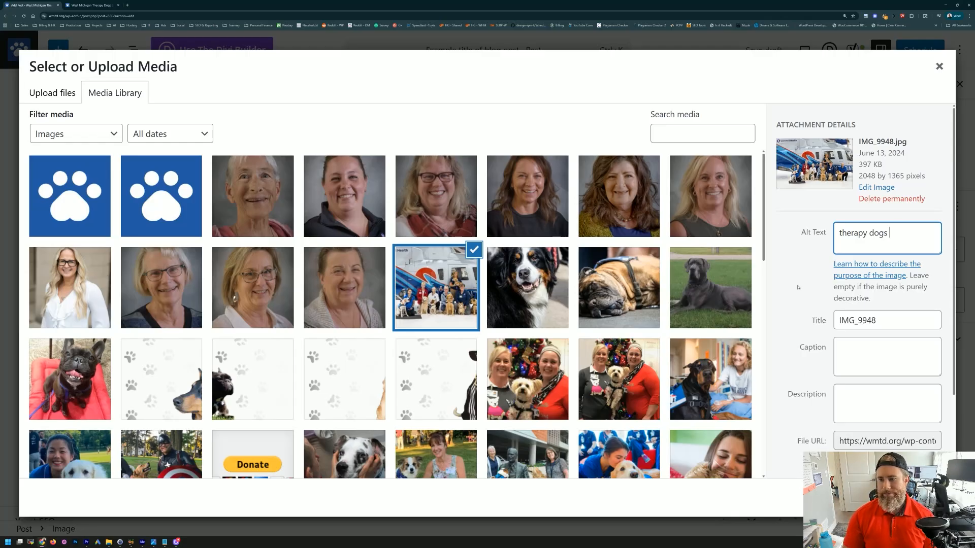
pyautogui.write('meeting')
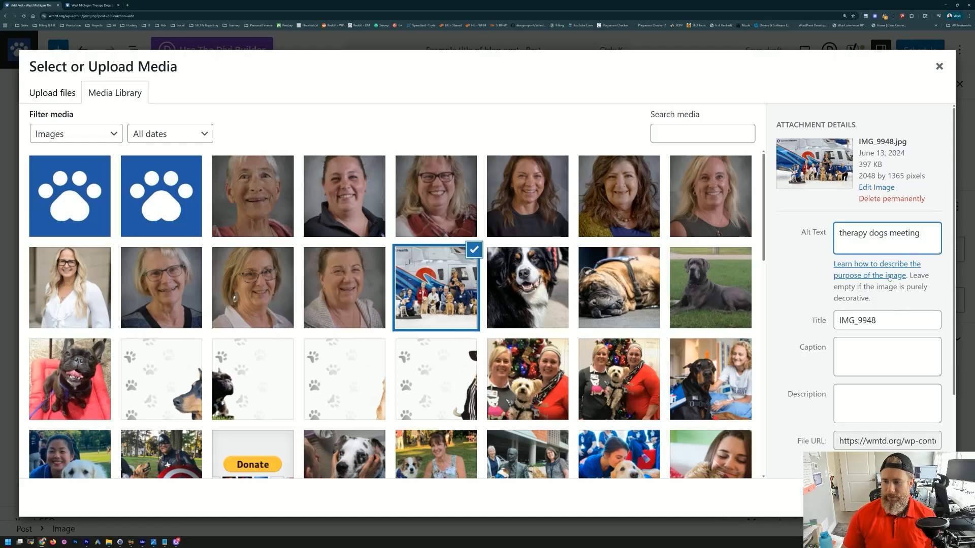
pyautogui.doubleClick(878, 233)
pyautogui.tripleClick(863, 234)
pyautogui.press('BackSpace')
pyautogui.click(814, 291)
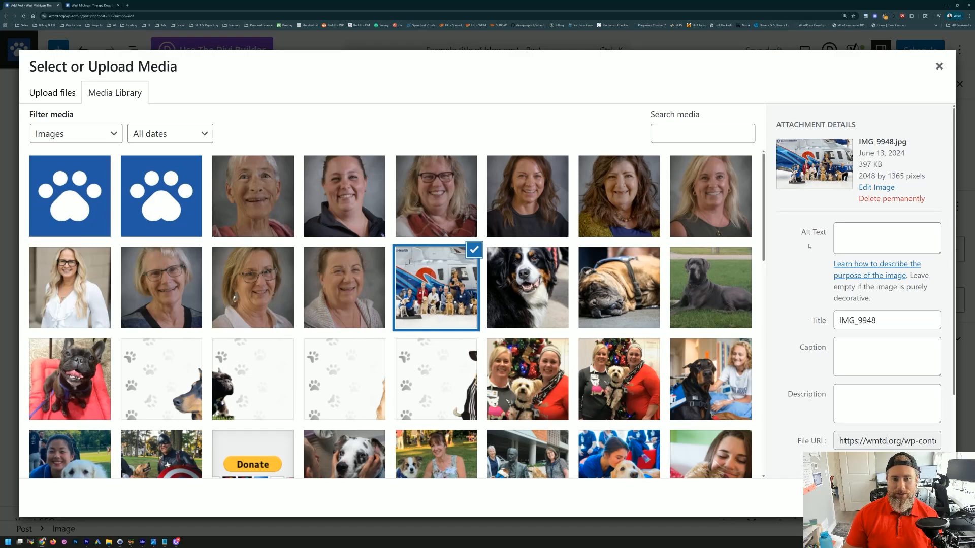
# Step: Check the file name IMG_9948.jpg and insert the helicopter photo with empty alt text
pyautogui.moveTo(910, 147); pyautogui.dragTo(860, 144)
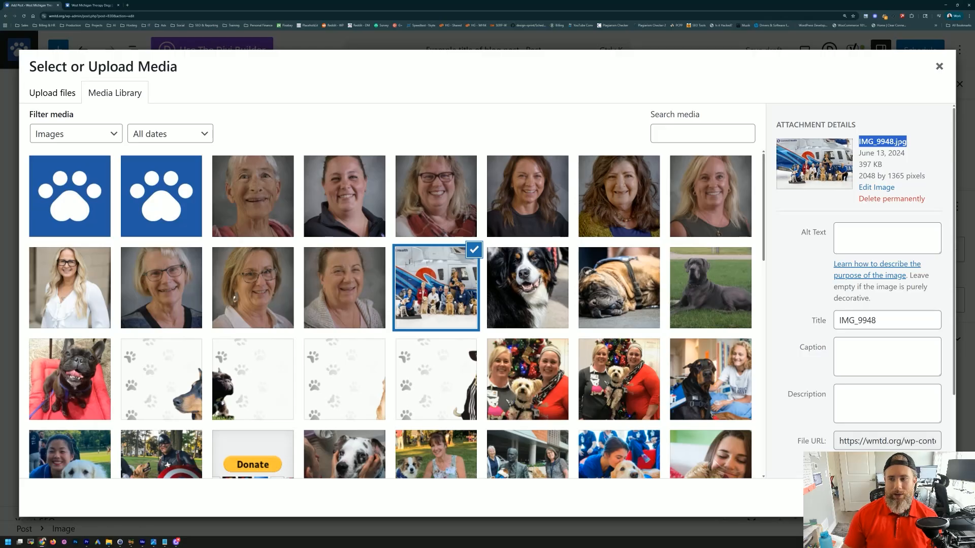
pyautogui.click(788, 221)
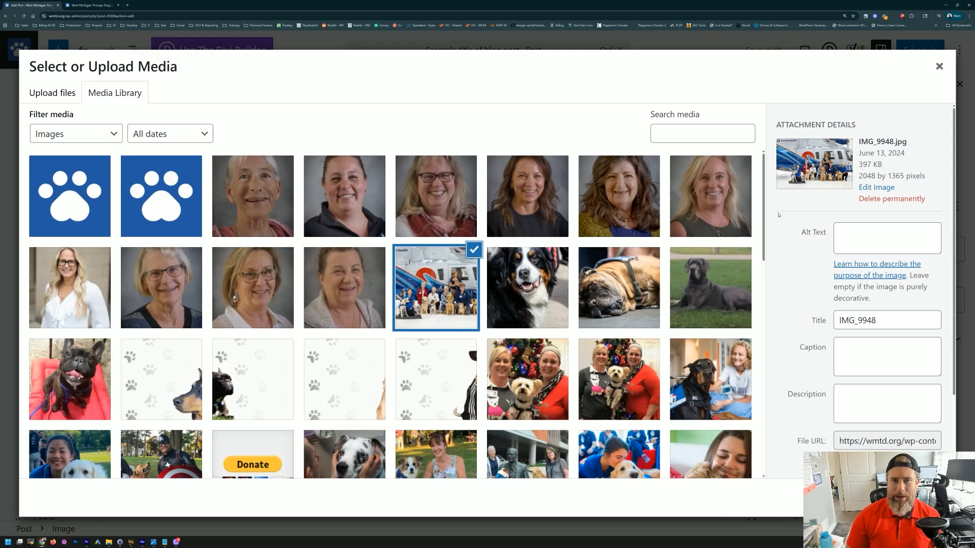
pyautogui.scroll(-2, 782, 216)
pyautogui.scroll(2, 787, 218)
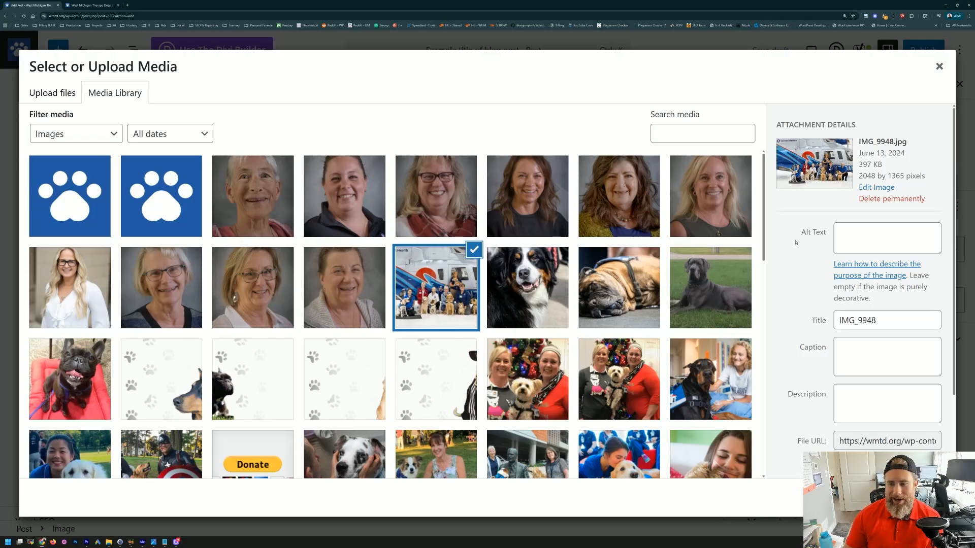
pyautogui.click(845, 235)
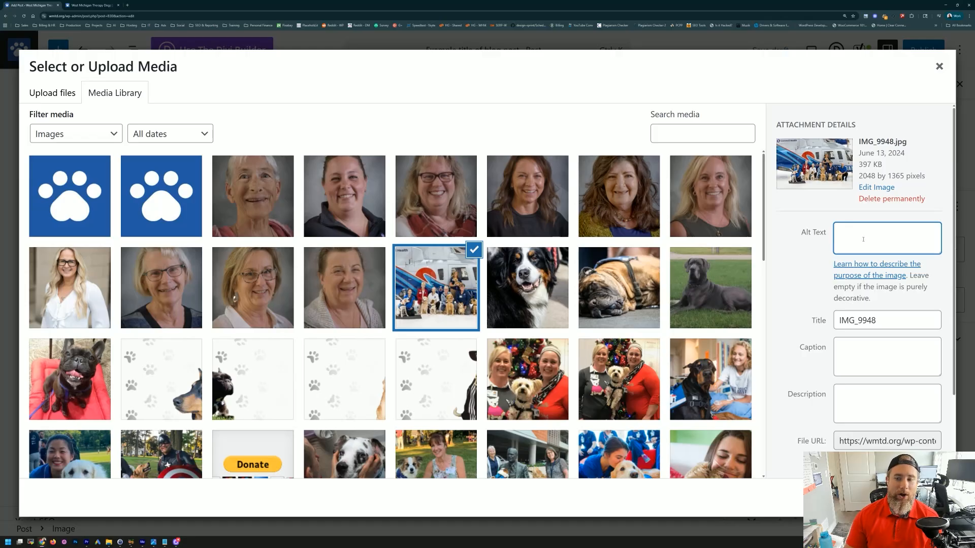
pyautogui.moveTo(801, 232); pyautogui.dragTo(828, 235)
pyautogui.click(826, 237)
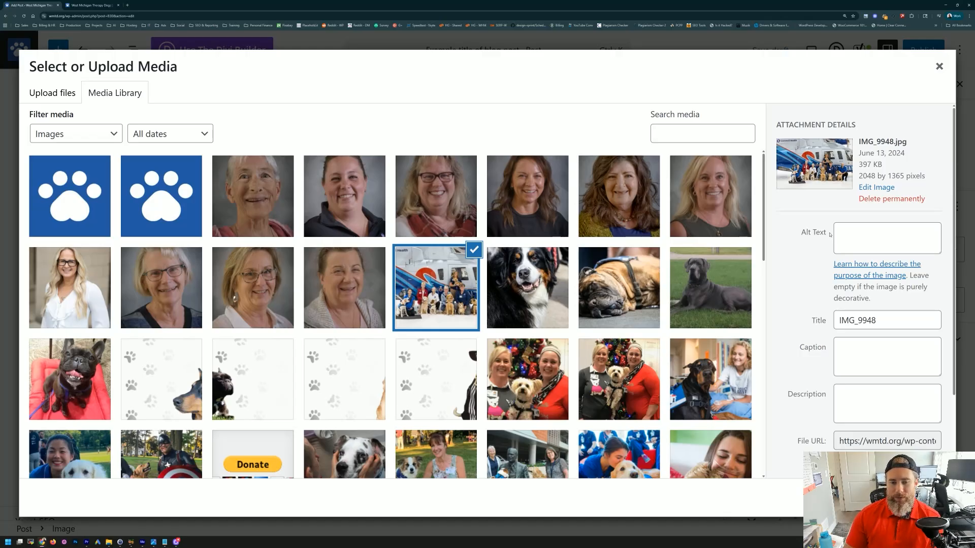
pyautogui.click(845, 234)
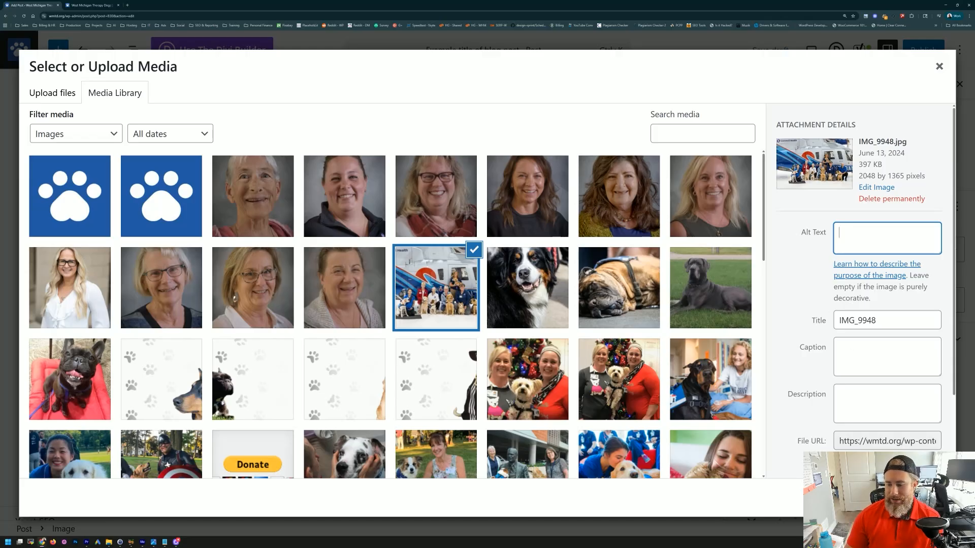
pyautogui.click(928, 498)
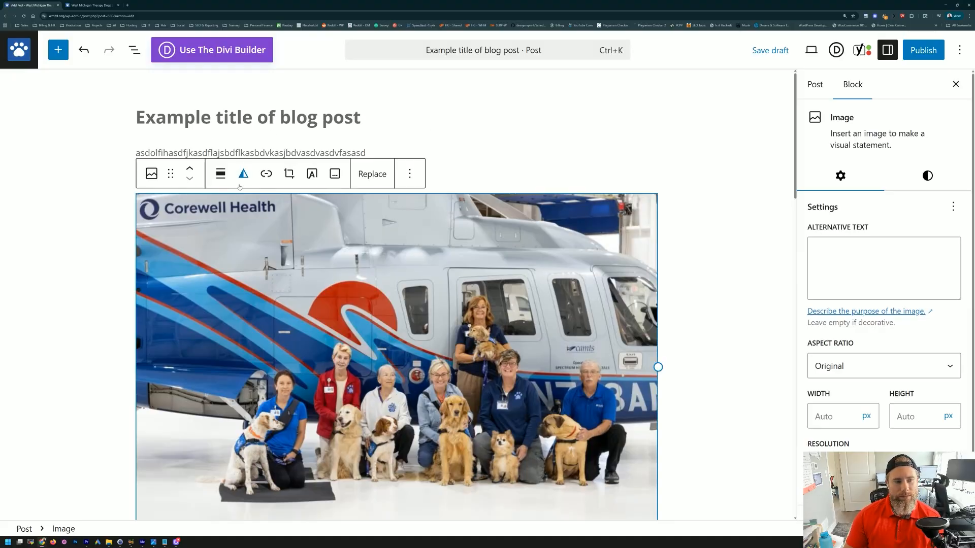
# Step: Below the photo, add a 'Second title here' paragraph followed by a line of filler text
pyautogui.scroll(-2, 407, 289)
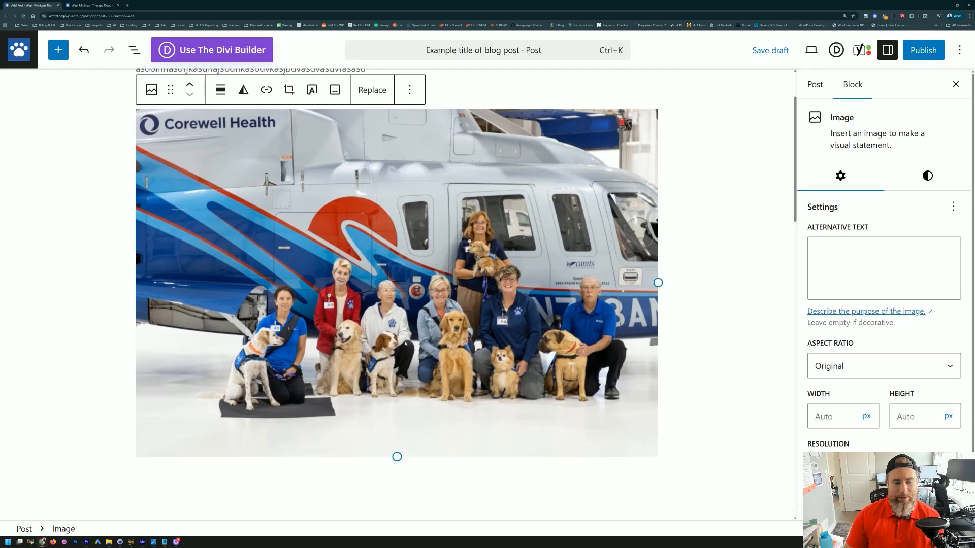
pyautogui.scroll(-4, 406, 343)
pyautogui.click(335, 299)
pyautogui.click(622, 265)
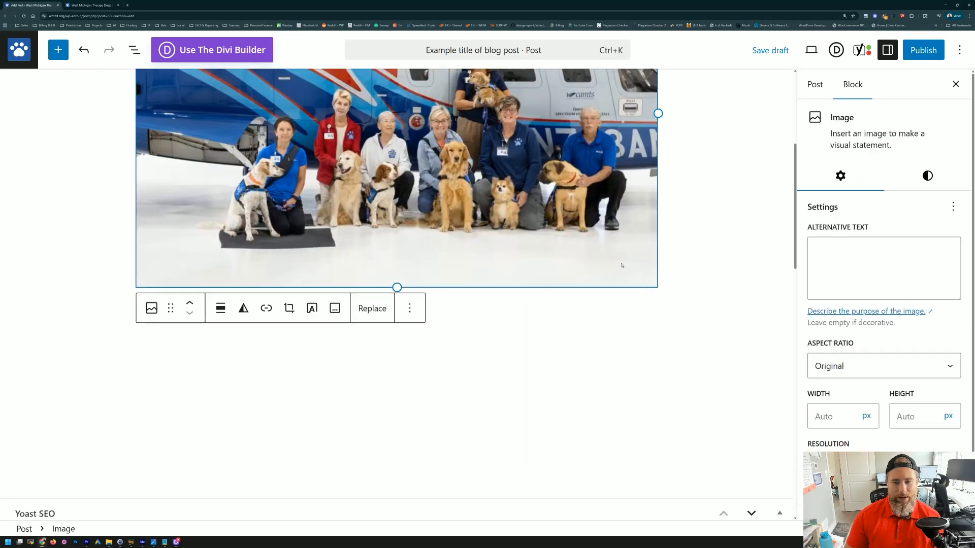
pyautogui.click(480, 307)
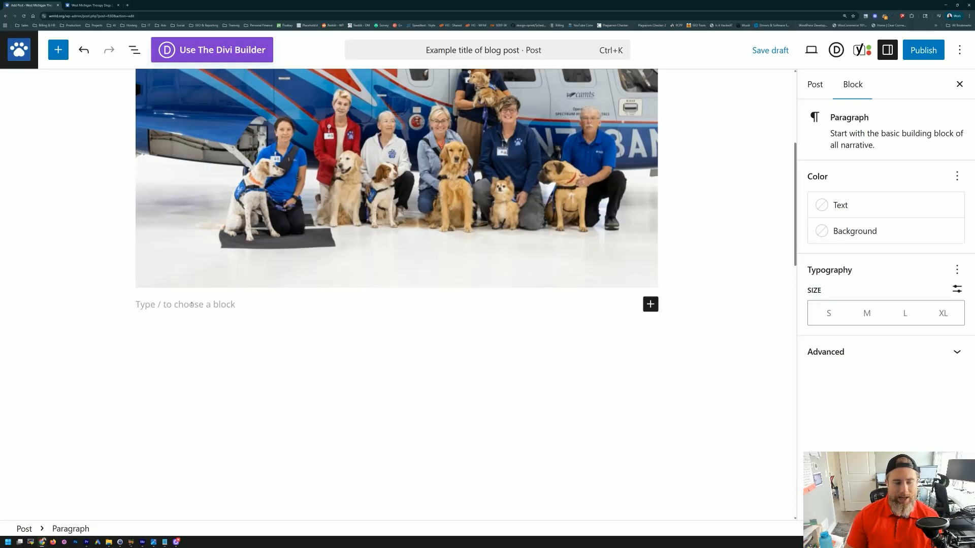
pyautogui.write('S')
pyautogui.press('BackSpace')
pyautogui.write('Second title here')
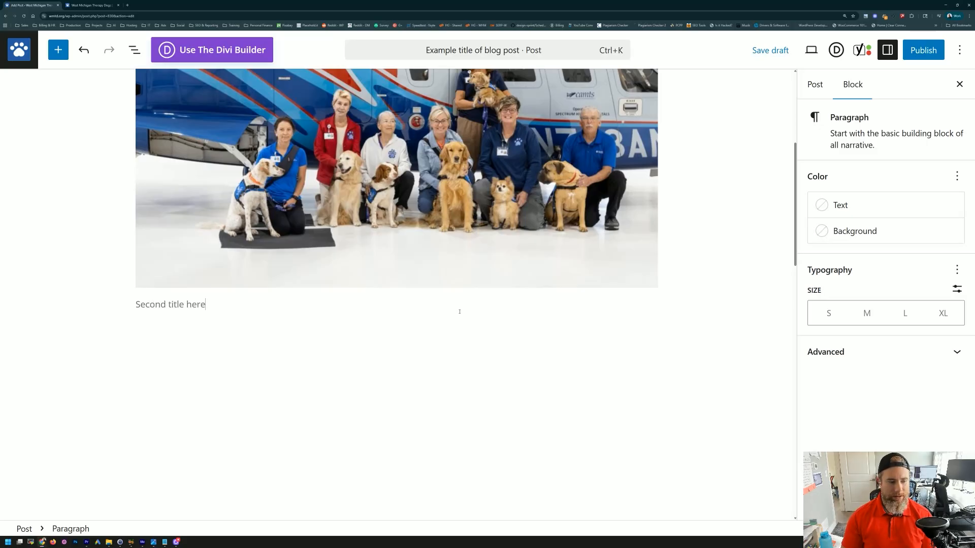
pyautogui.press('Return')
pyautogui.write('asd;lofhasd;lkf jasdf lashd;l jhas;d fljhas;d')
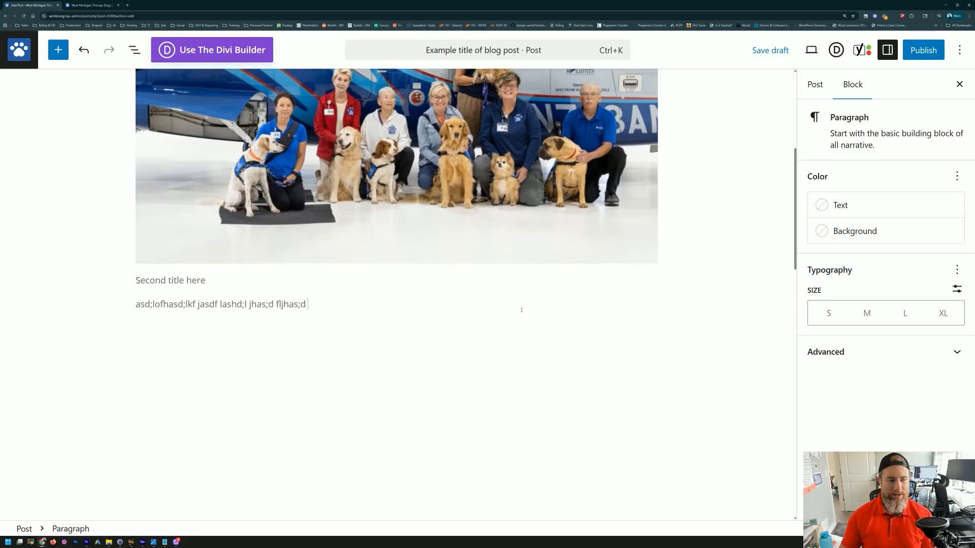
pyautogui.click(392, 280)
pyautogui.click(246, 284)
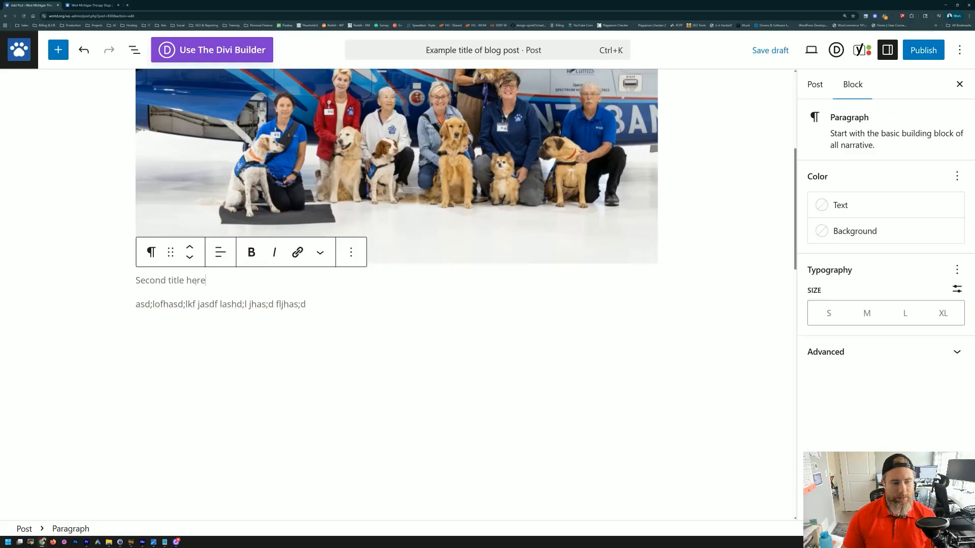
pyautogui.click(151, 252)
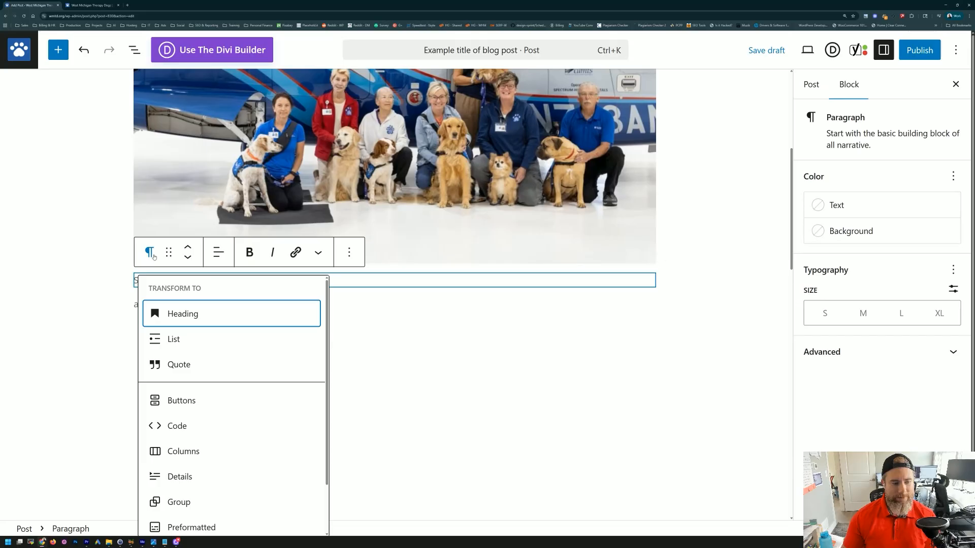
pyautogui.click(183, 314)
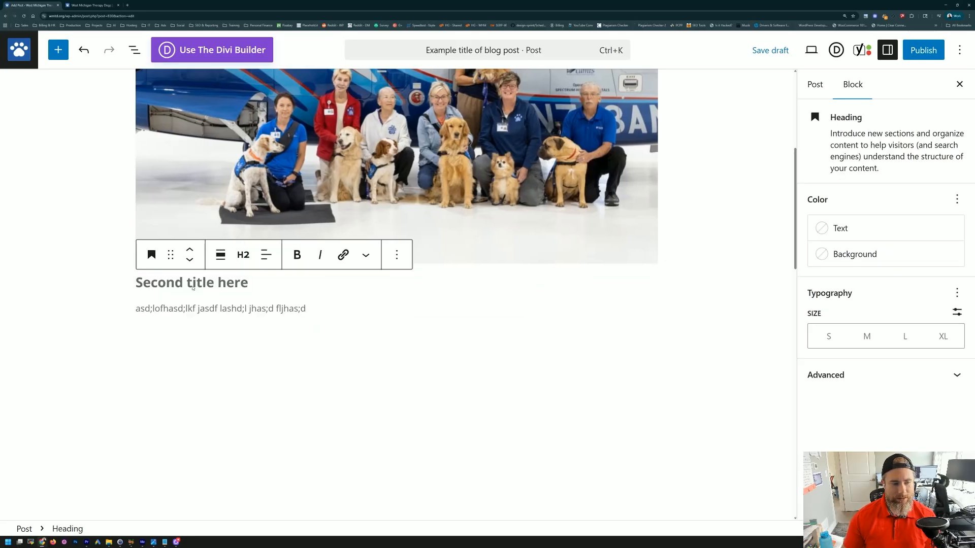
pyautogui.click(153, 256)
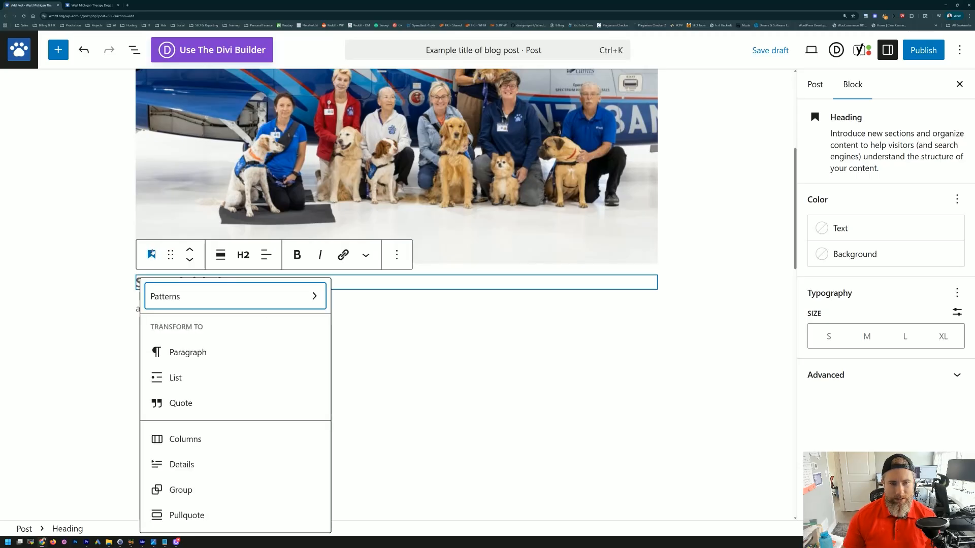
pyautogui.press('Escape')
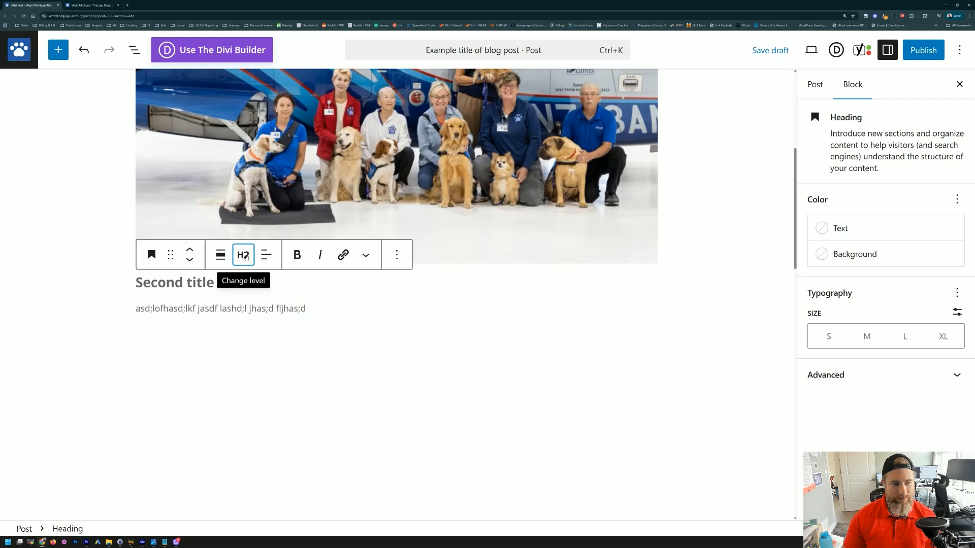
pyautogui.click(244, 255)
pyautogui.click(195, 307)
pyautogui.scroll(5, 213, 285)
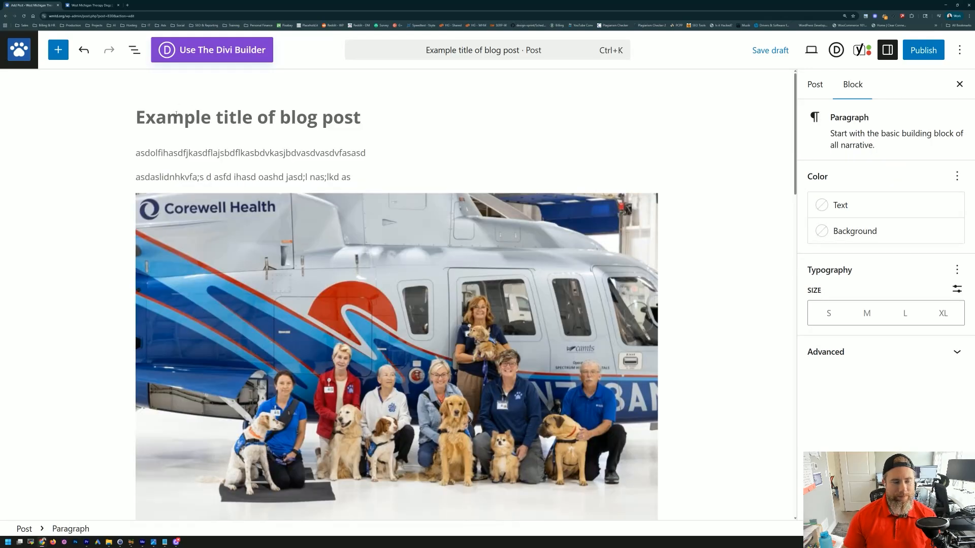
pyautogui.click(170, 116)
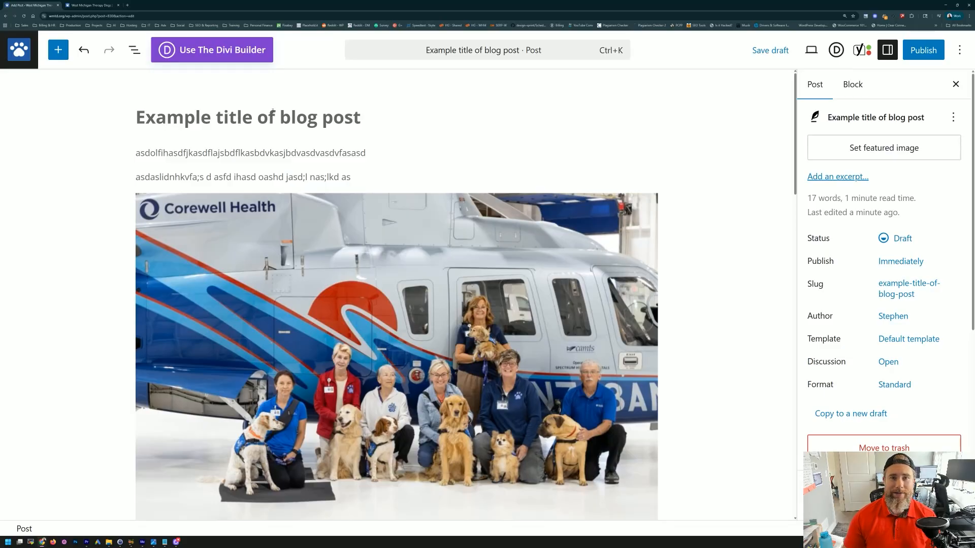
pyautogui.scroll(-5, 256, 165)
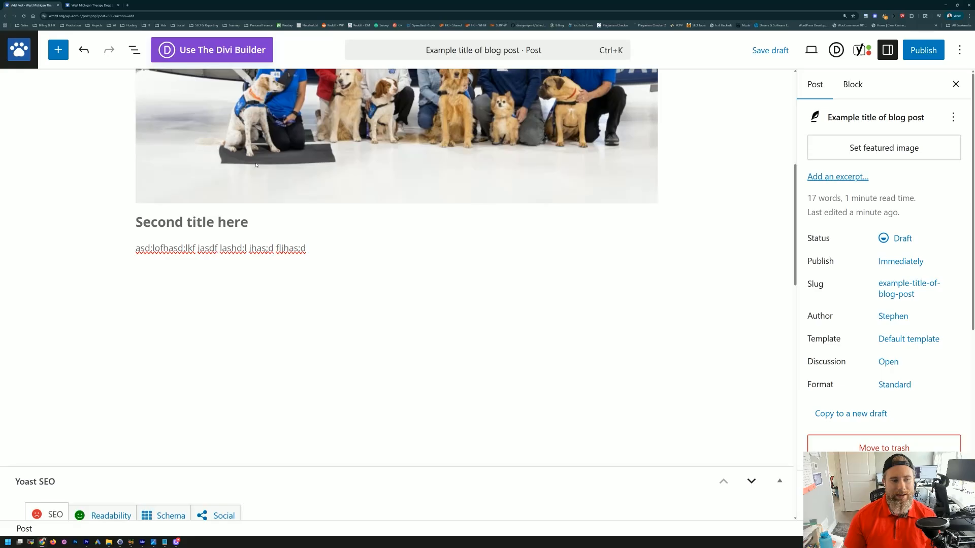
pyautogui.click(195, 222)
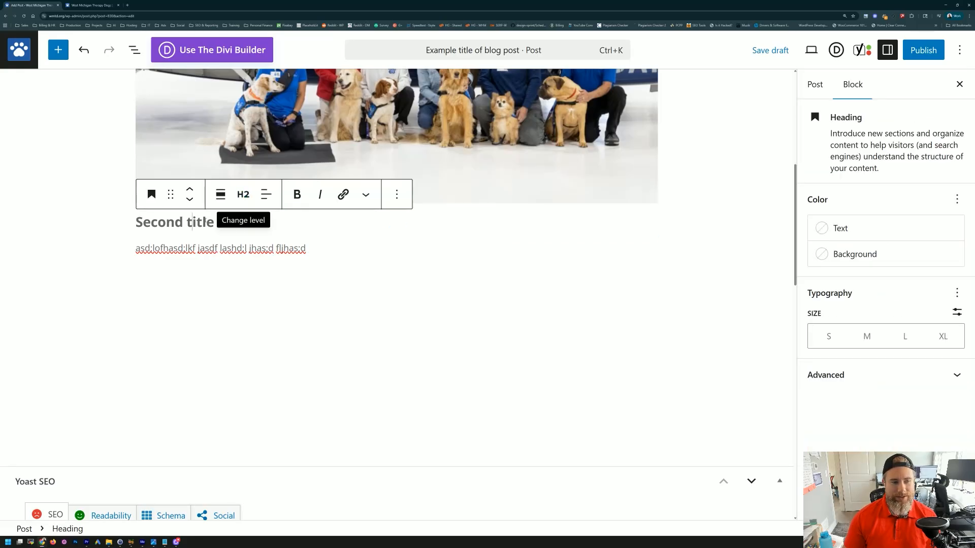
# Step: Add two filler paragraphs under the H2 heading and end the last with 'link here title'
pyautogui.click(243, 195)
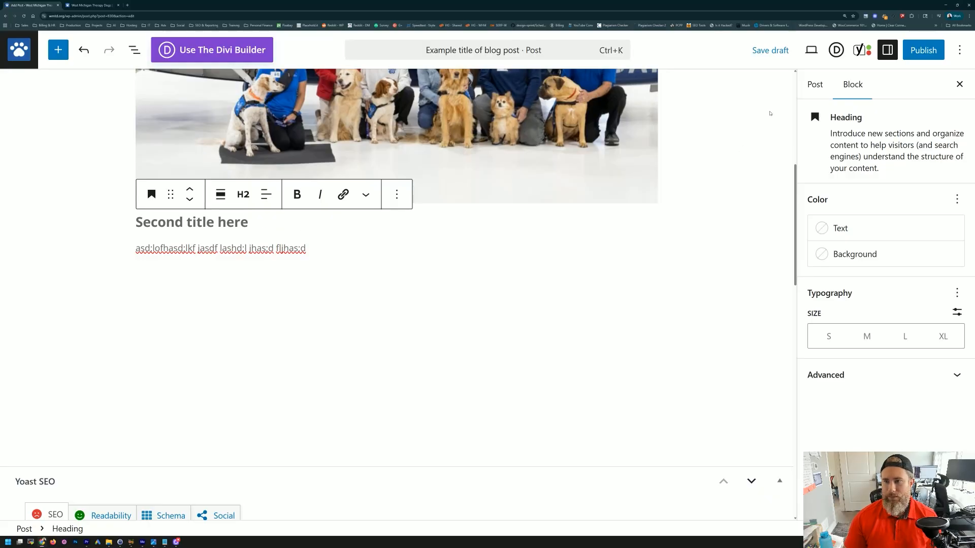
pyautogui.click(320, 256)
pyautogui.press('Return')
pyautogui.write('asdfljashdf;lkasjdhfa;sdf')
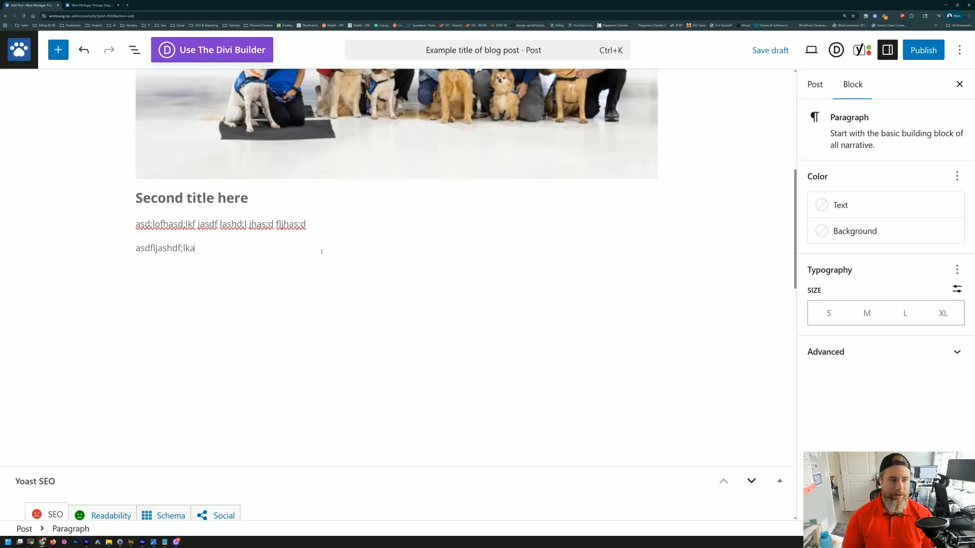
pyautogui.press('Return')
pyautogui.write('asdf;hasdf;sakjdf;skajdf')
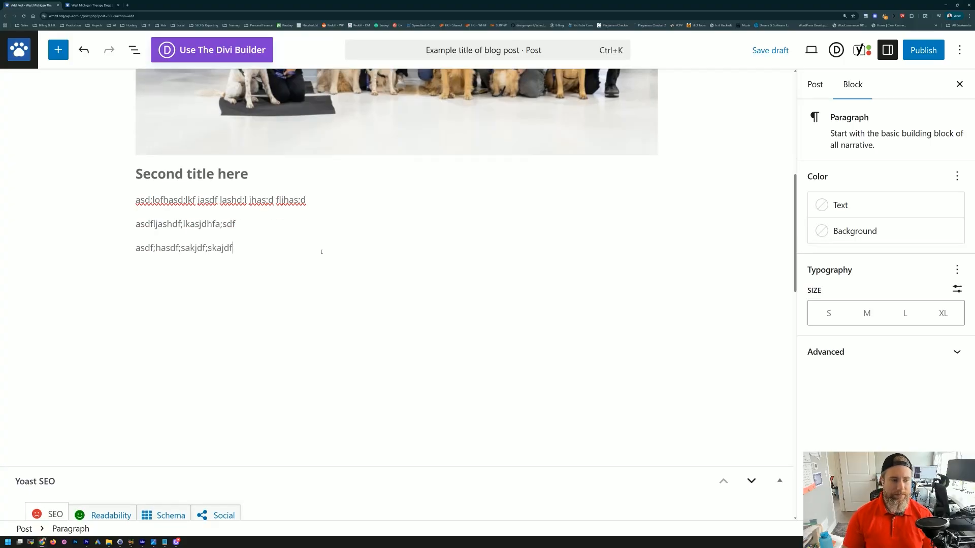
pyautogui.press('Return')
pyautogui.press('Return')
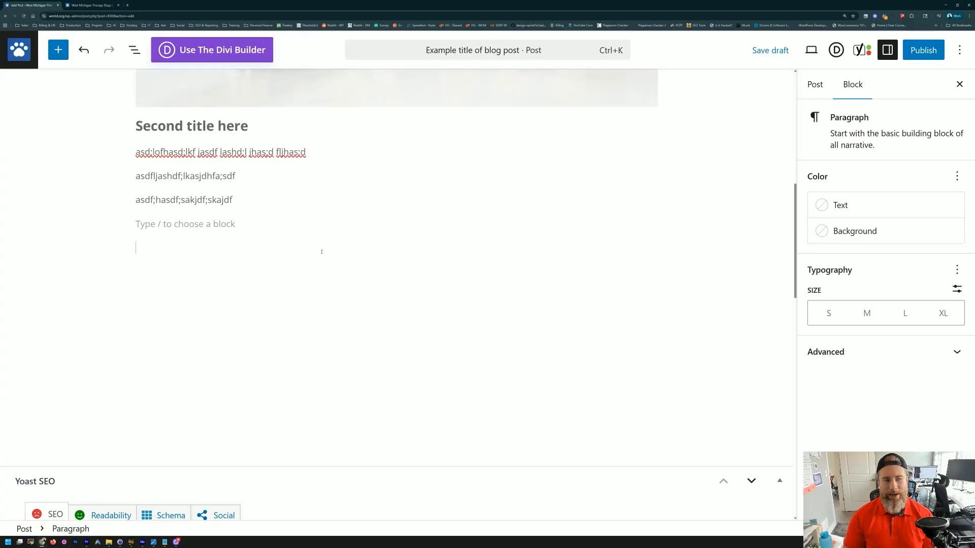
pyautogui.click(242, 202)
pyautogui.write('l')
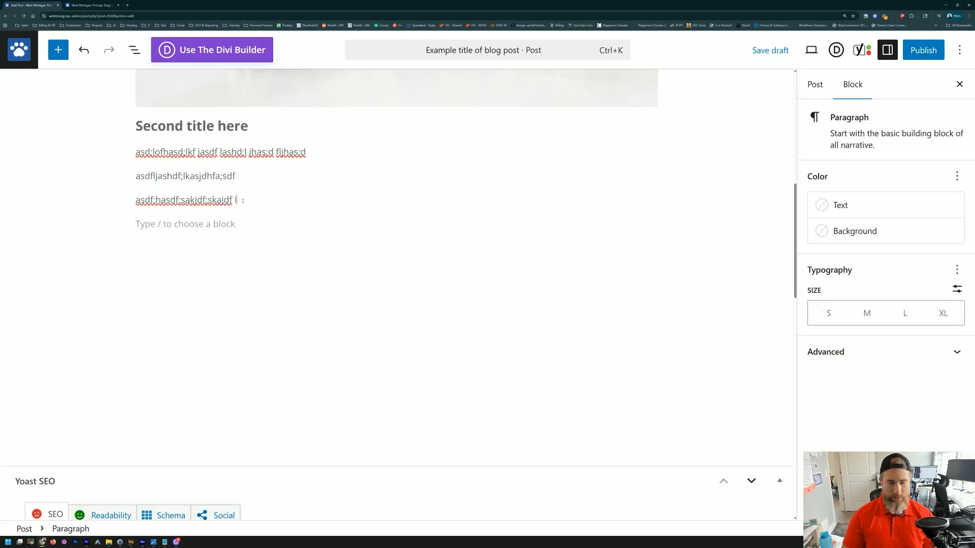
pyautogui.write('ink here title')
# Step: Link the word 'title' to the Request a Visit page via a 'contact' search and save the draft
pyautogui.doubleClick(282, 200)
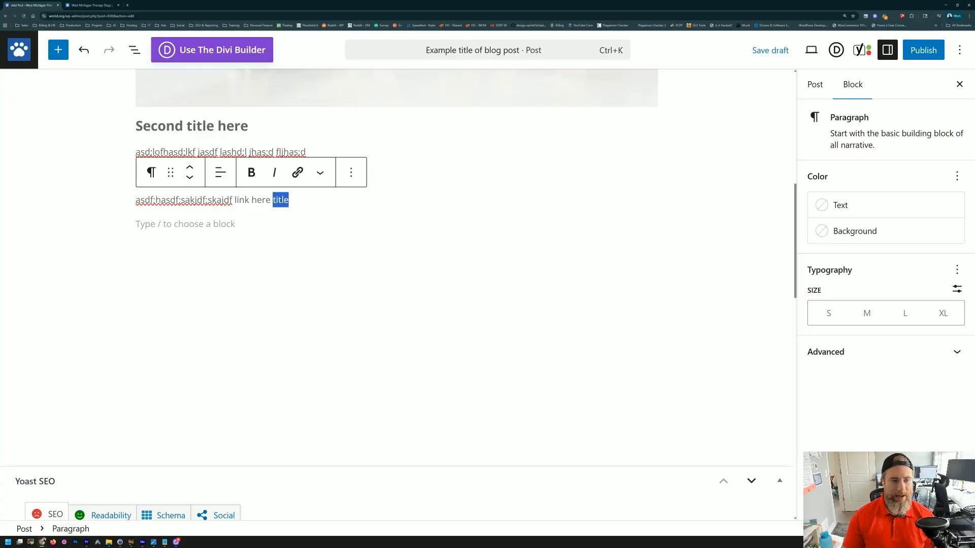
pyautogui.click(298, 173)
pyautogui.write('contact')
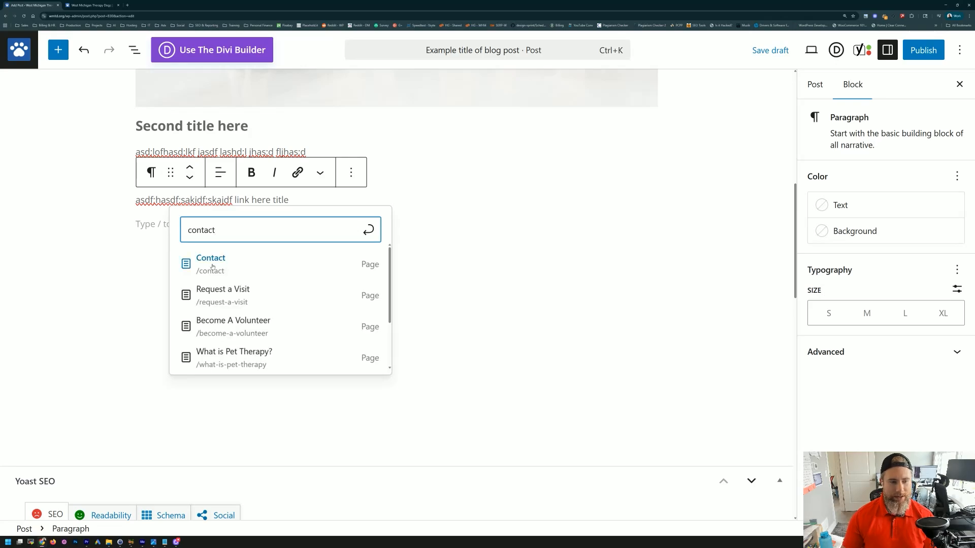
pyautogui.click(221, 294)
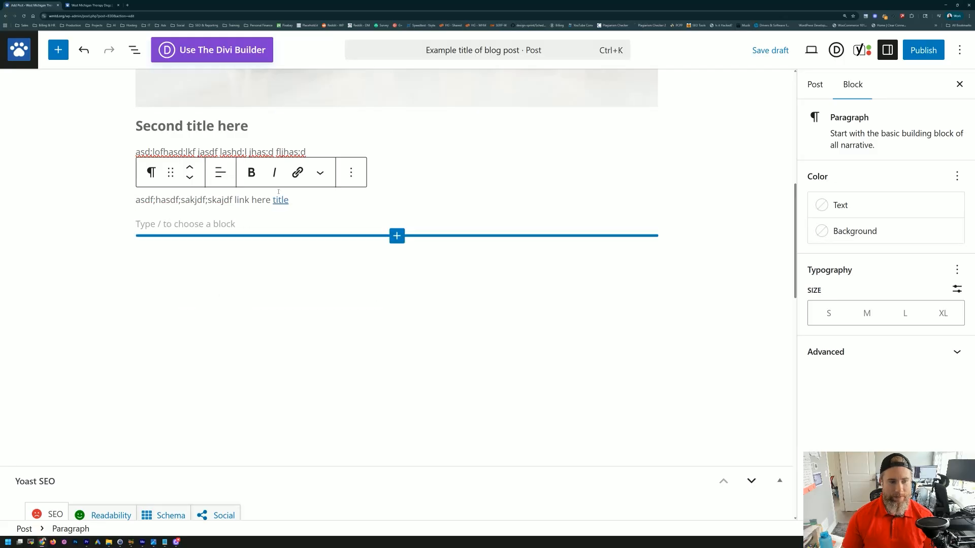
pyautogui.click(764, 49)
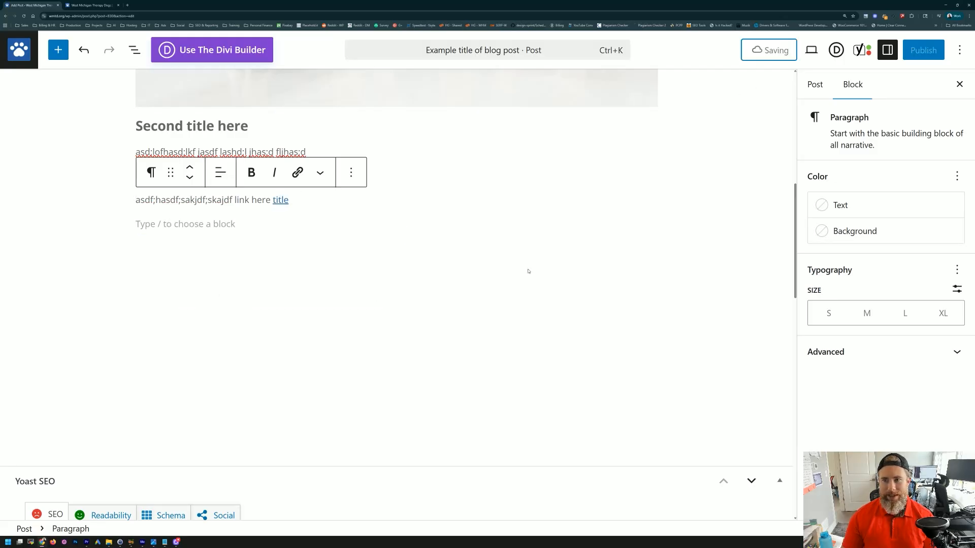
pyautogui.scroll(10, 349, 294)
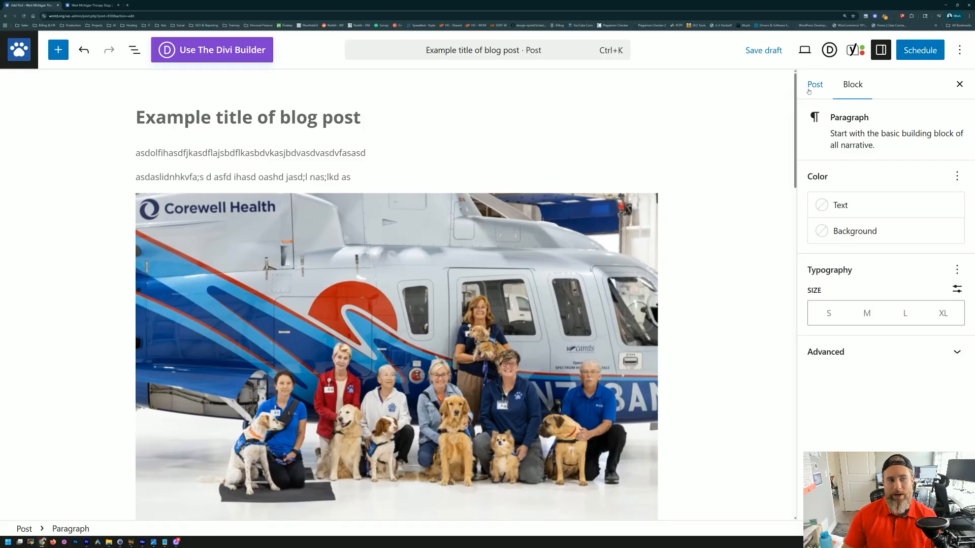
# Step: Move the post from Uncategorized to News & Stories, then switch to the live site
pyautogui.scroll(-7, 277, 221)
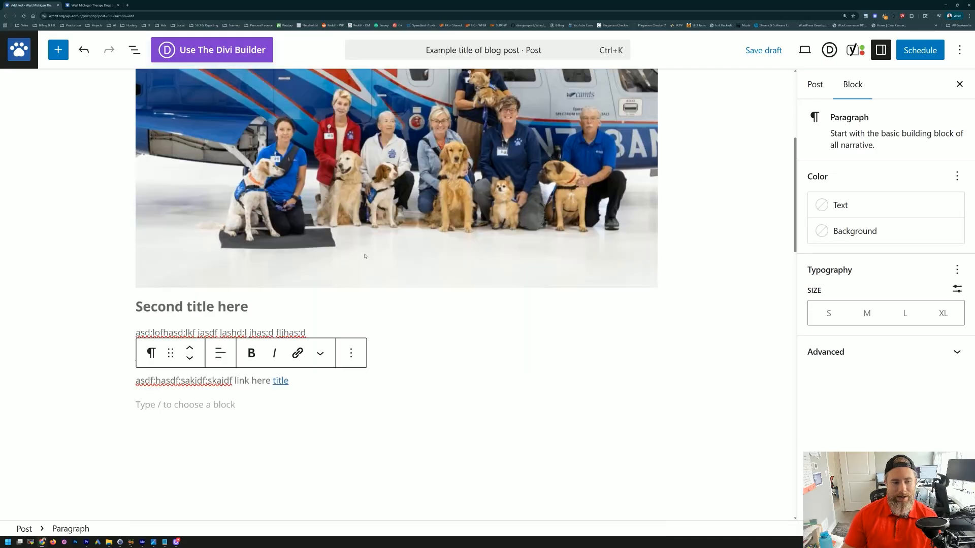
pyautogui.scroll(7, 686, 185)
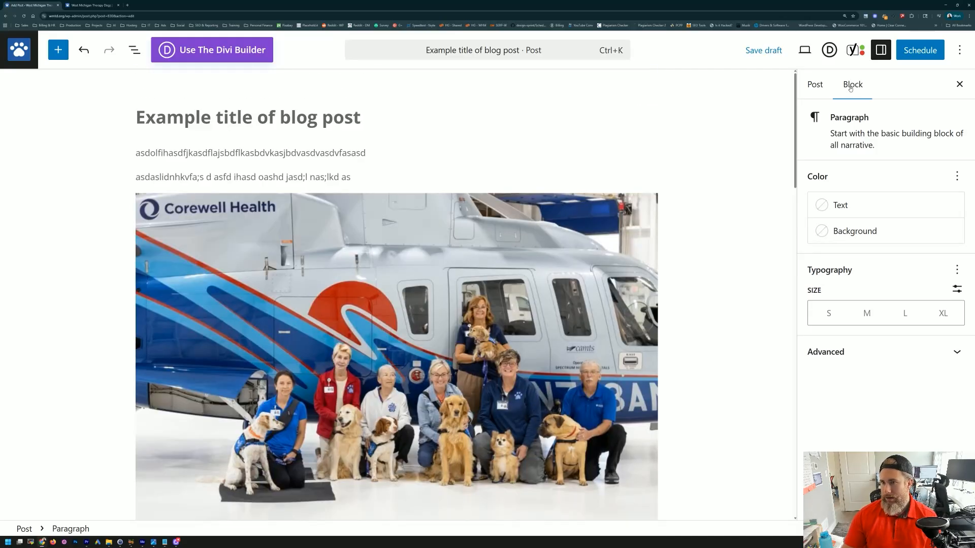
pyautogui.click(815, 84)
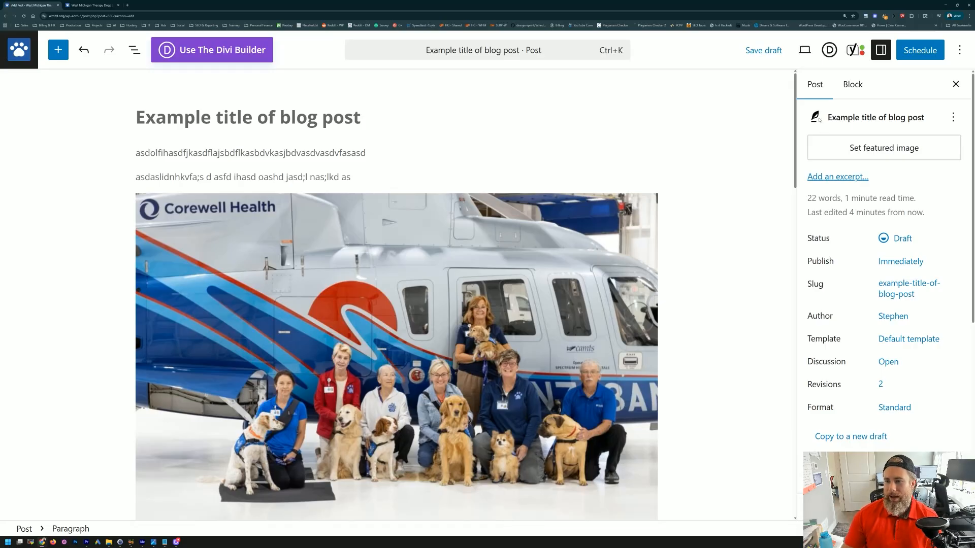
pyautogui.scroll(-5, 846, 277)
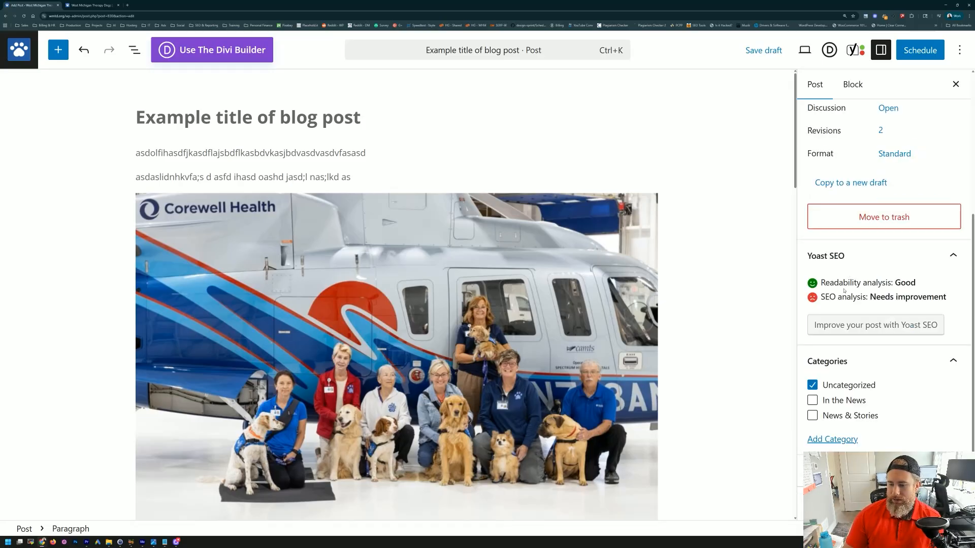
pyautogui.scroll(-2, 845, 290)
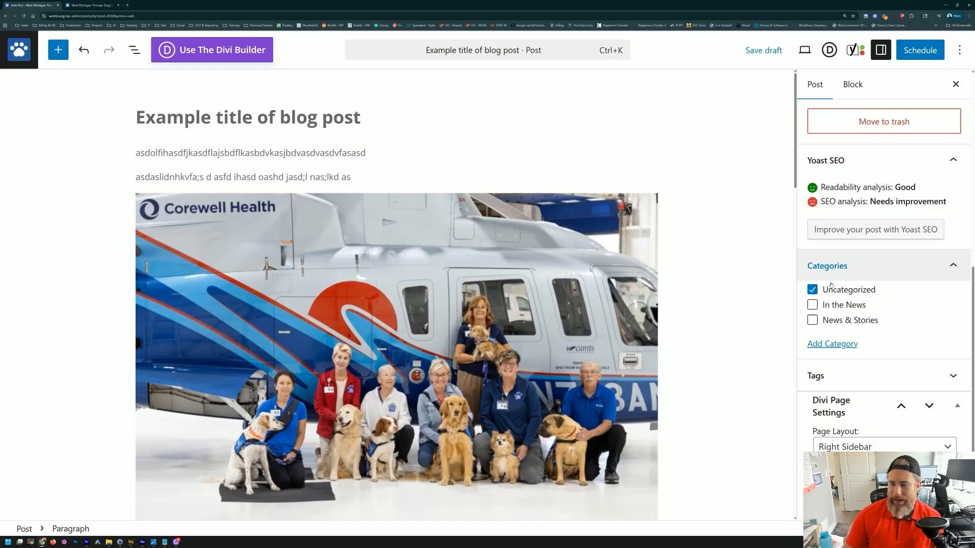
pyautogui.click(812, 290)
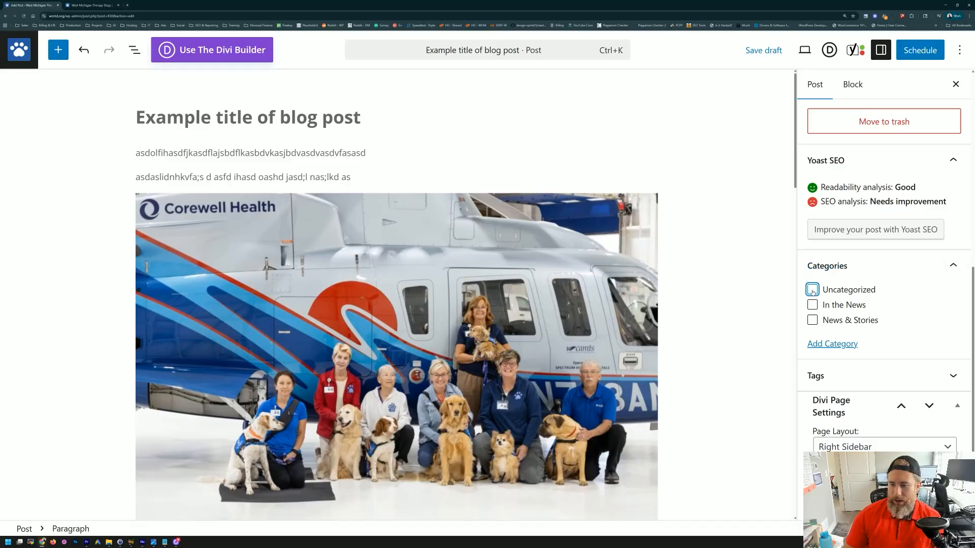
pyautogui.click(813, 321)
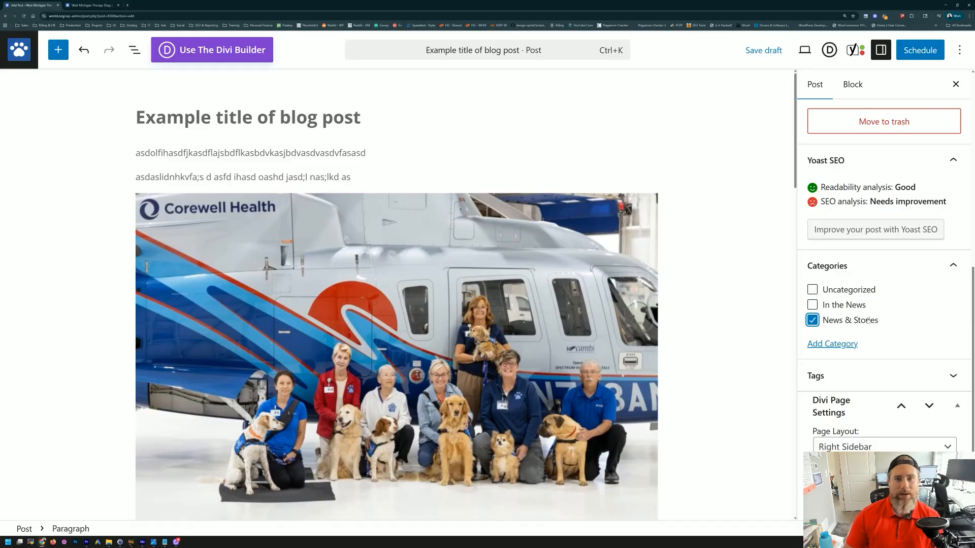
pyautogui.scroll(3, 818, 299)
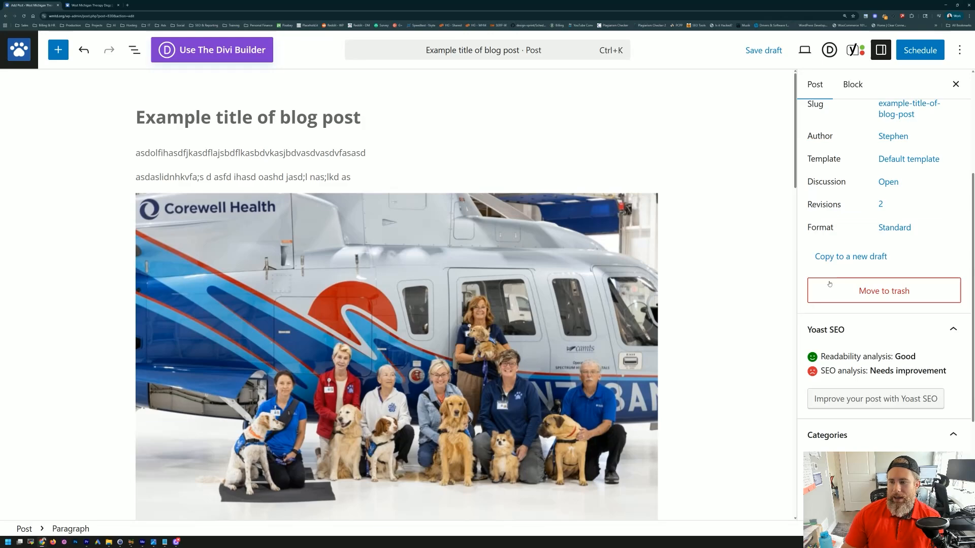
pyautogui.scroll(5, 820, 289)
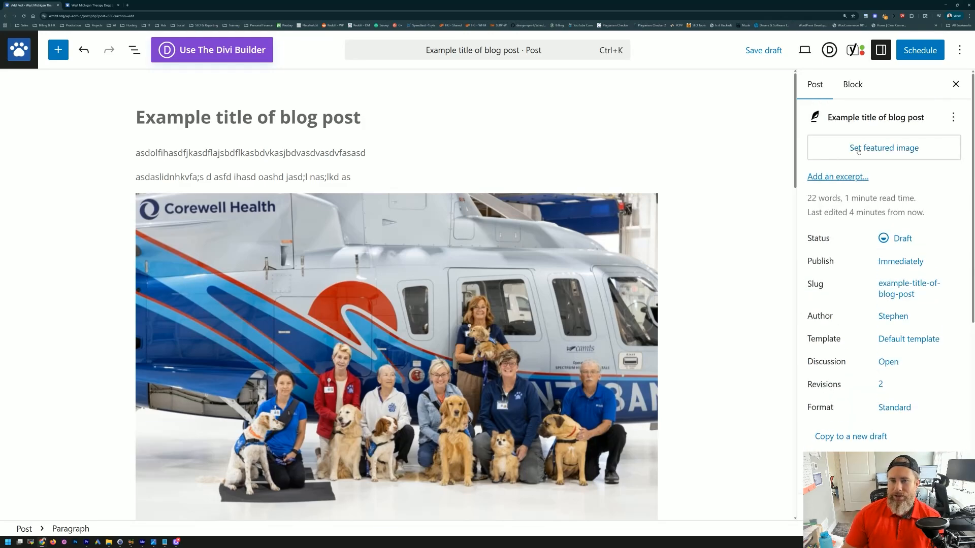
pyautogui.click(75, 4)
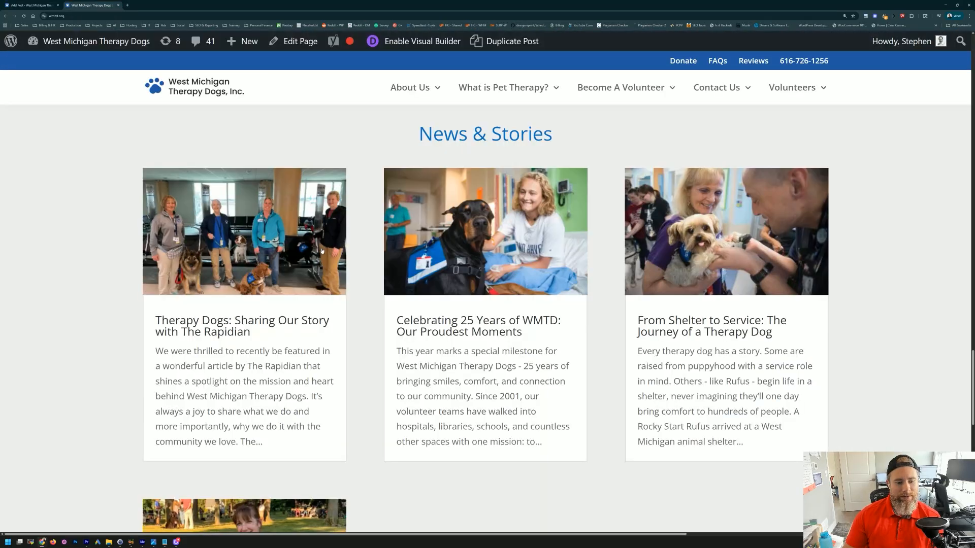
# Step: Open and read through the live 'Therapy Dogs: Sharing Our Story with The Rapidian' article
pyautogui.scroll(-7, 322, 248)
pyautogui.scroll(5, 321, 249)
pyautogui.scroll(2, 321, 248)
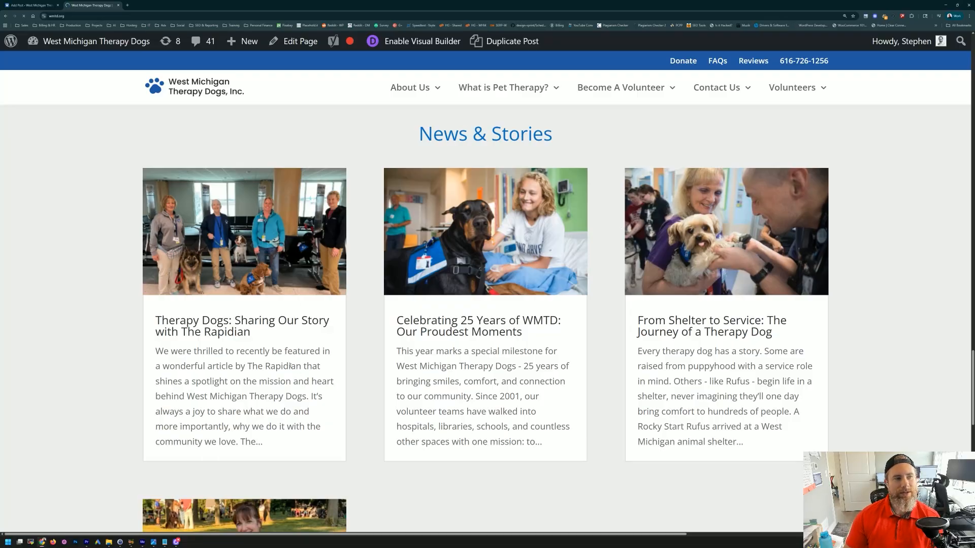
pyautogui.click(230, 333)
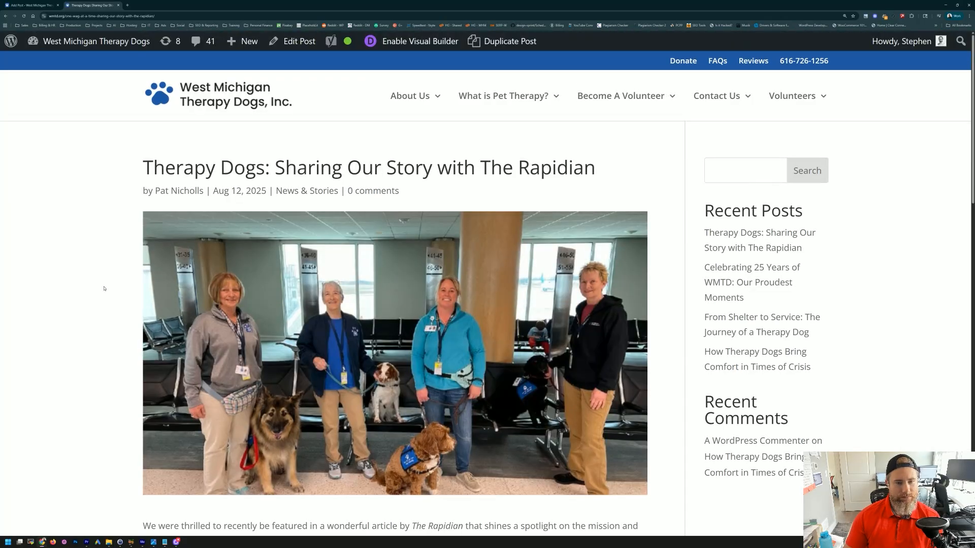
pyautogui.scroll(-10, 169, 298)
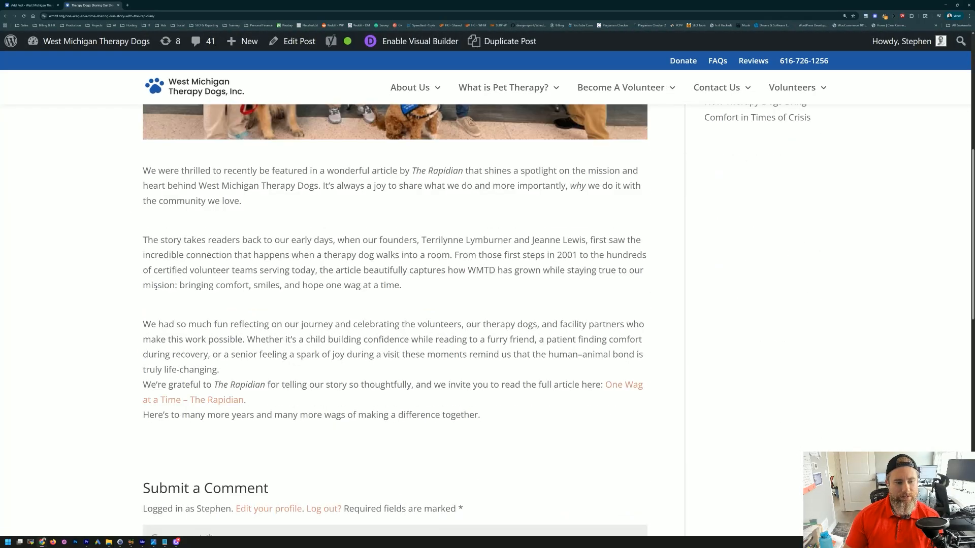
pyautogui.scroll(3, 214, 299)
pyautogui.scroll(2, 214, 304)
pyautogui.scroll(-2, 213, 304)
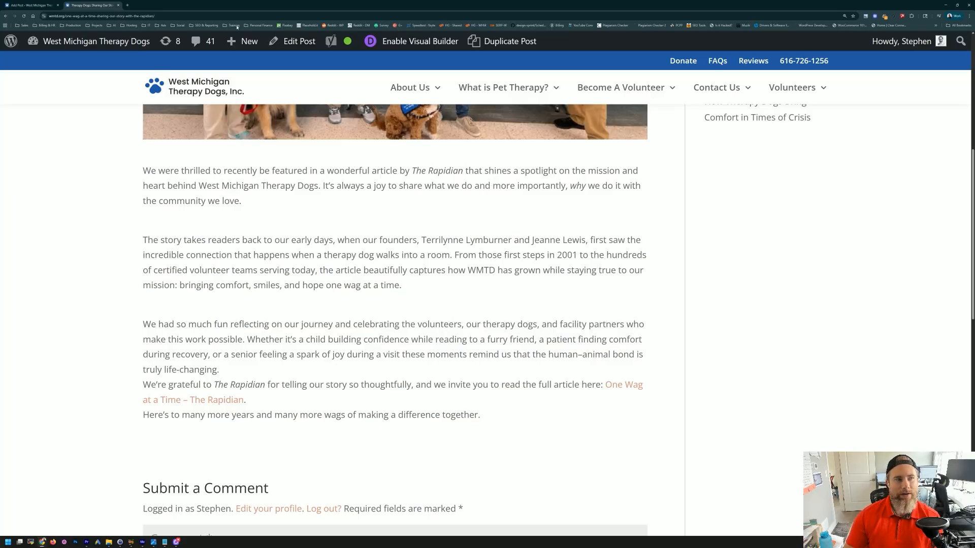
# Step: Set the golden retriever photo from the Media Library as the featured image and save the draft
pyautogui.click(31, 5)
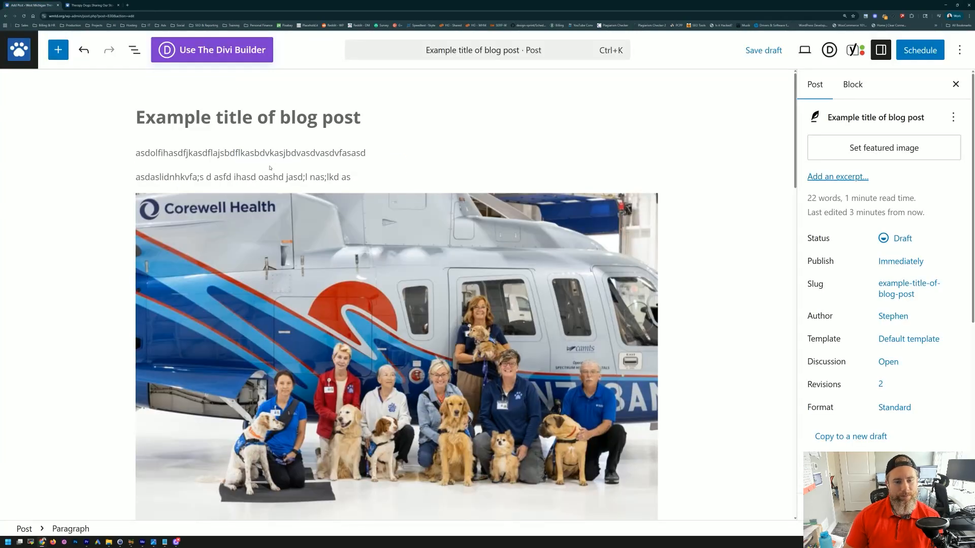
pyautogui.click(860, 147)
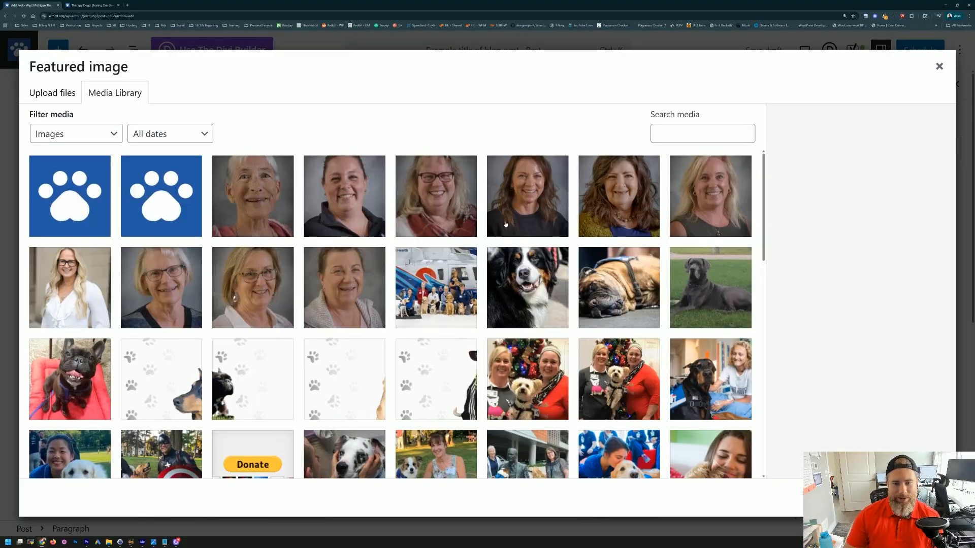
pyautogui.scroll(-2, 502, 254)
pyautogui.scroll(-3, 513, 264)
pyautogui.click(615, 224)
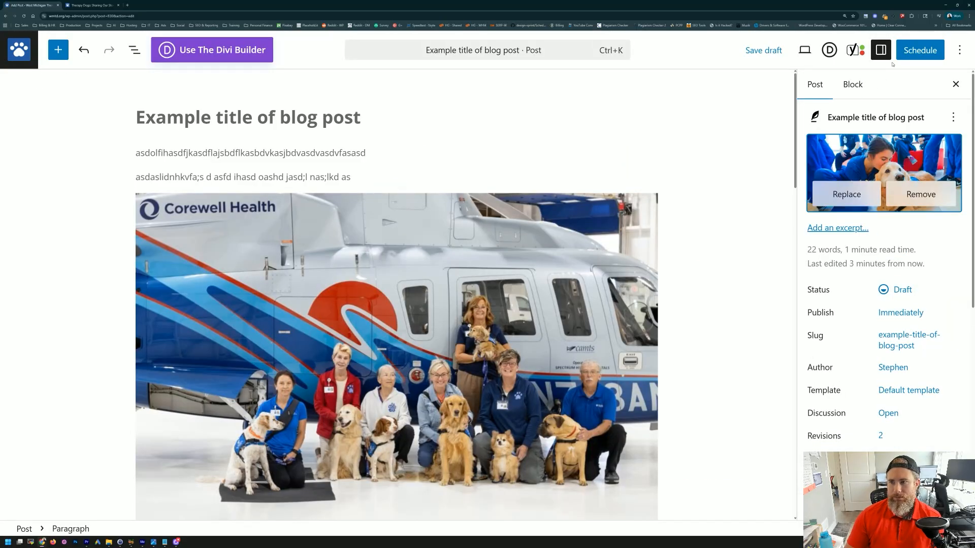
pyautogui.click(770, 51)
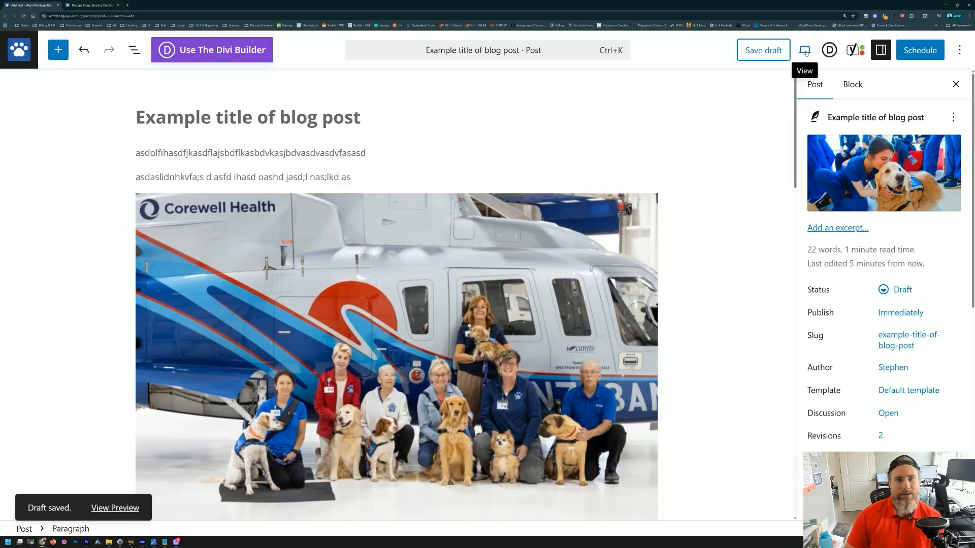
pyautogui.click(804, 50)
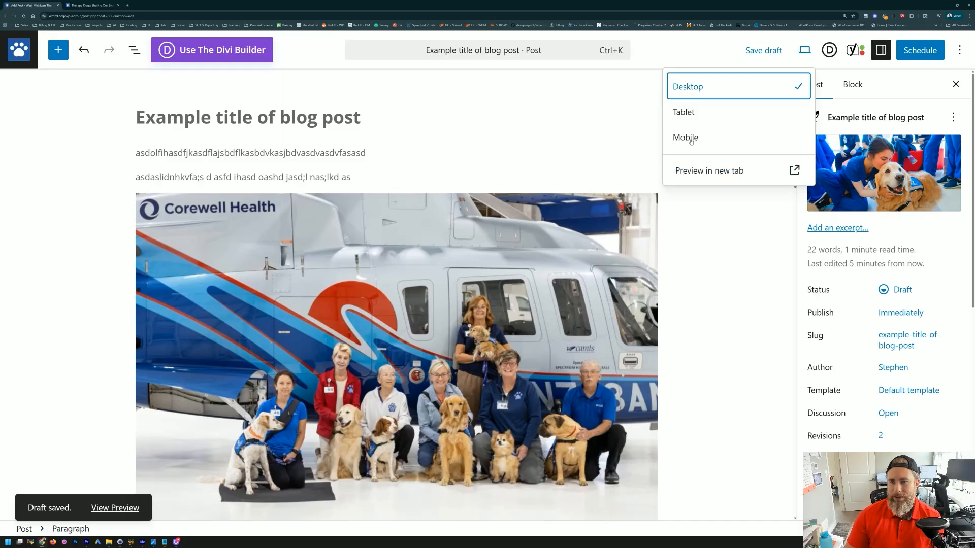
# Step: Preview the draft in a new tab and scroll through its title, featured image and category
pyautogui.click(709, 170)
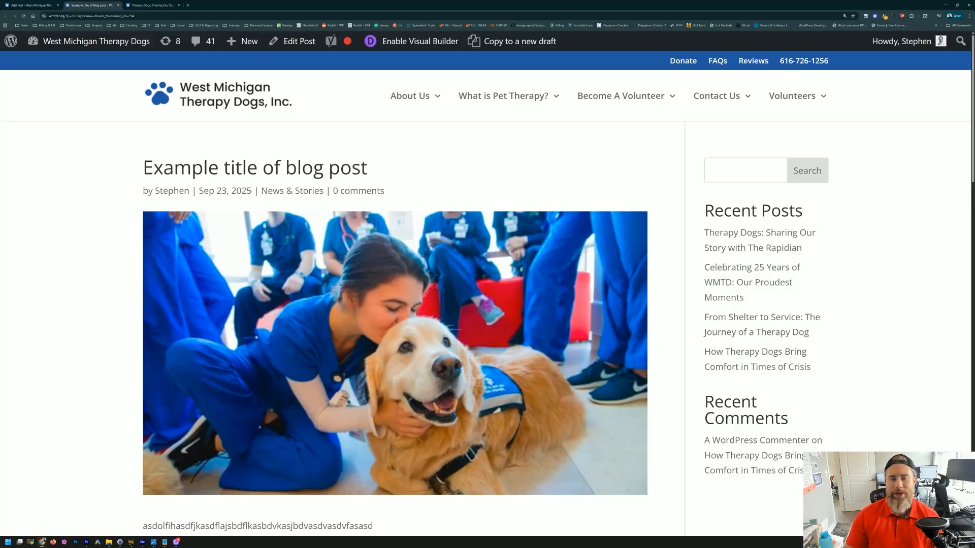
pyautogui.rightClick(236, 202)
pyautogui.click(422, 158)
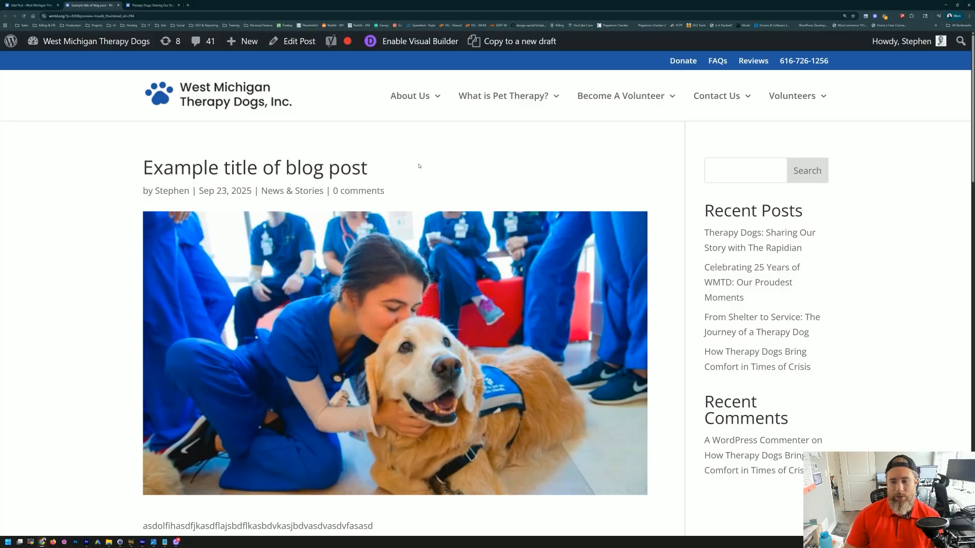
pyautogui.scroll(-4, 429, 163)
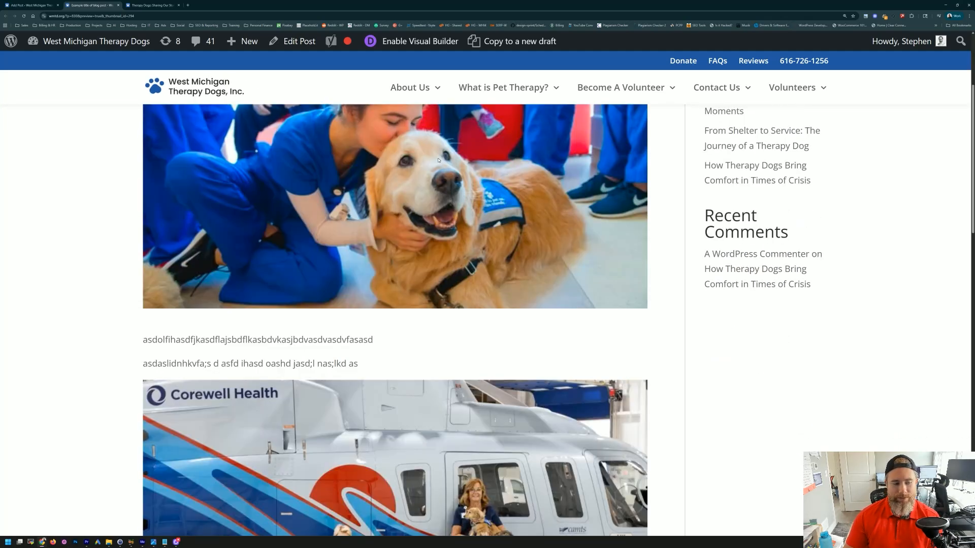
pyautogui.moveTo(349, 363); pyautogui.dragTo(185, 340)
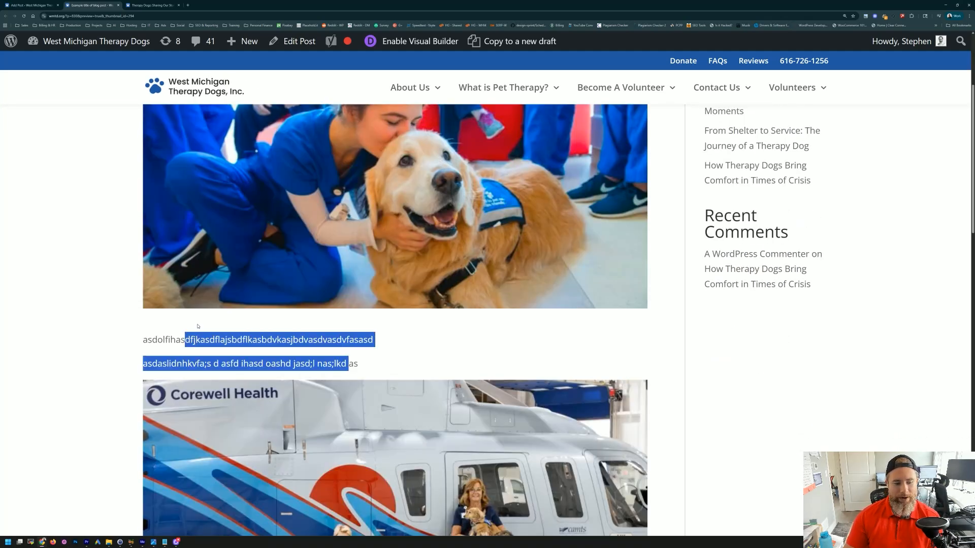
pyautogui.scroll(-3, 176, 319)
pyautogui.click(98, 303)
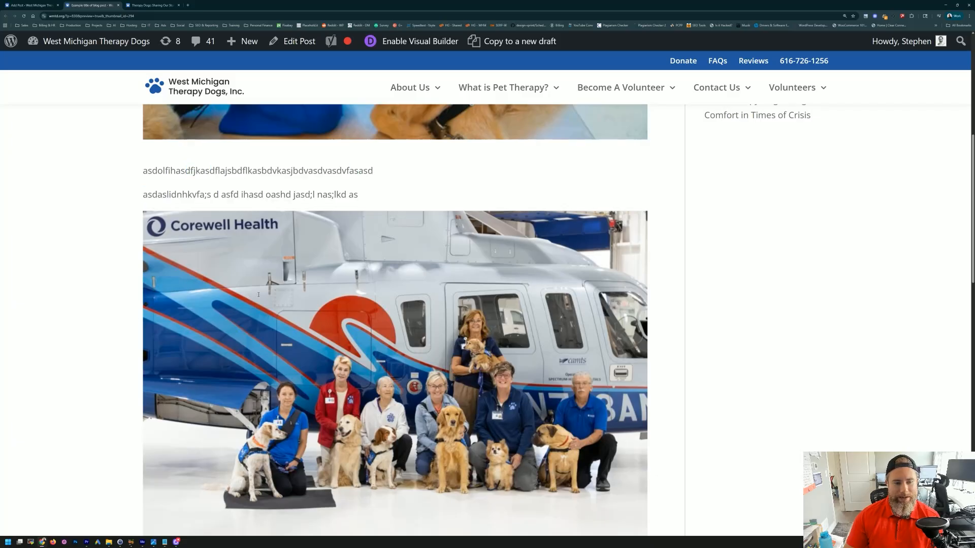
pyautogui.scroll(-6, 187, 248)
pyautogui.scroll(10, 452, 194)
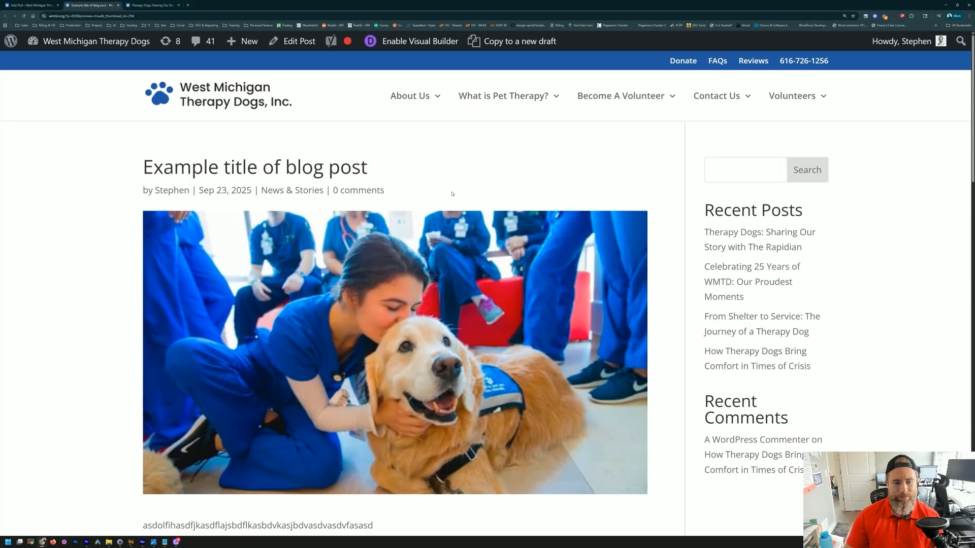
pyautogui.click(23, 6)
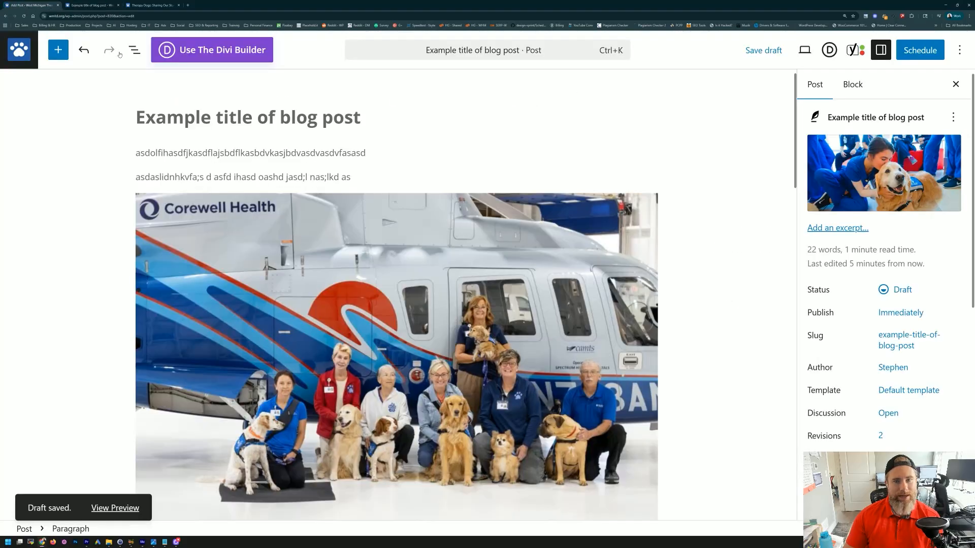
# Step: Open the Schedule pre-publish checklist, check the Publish: Immediately options, and expand the Add tags suggestion
pyautogui.click(906, 59)
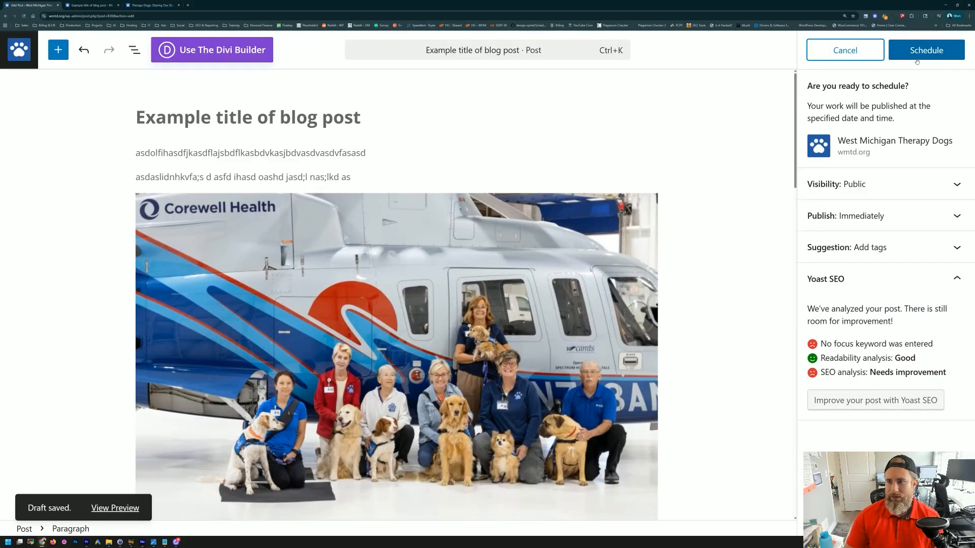
pyautogui.click(856, 216)
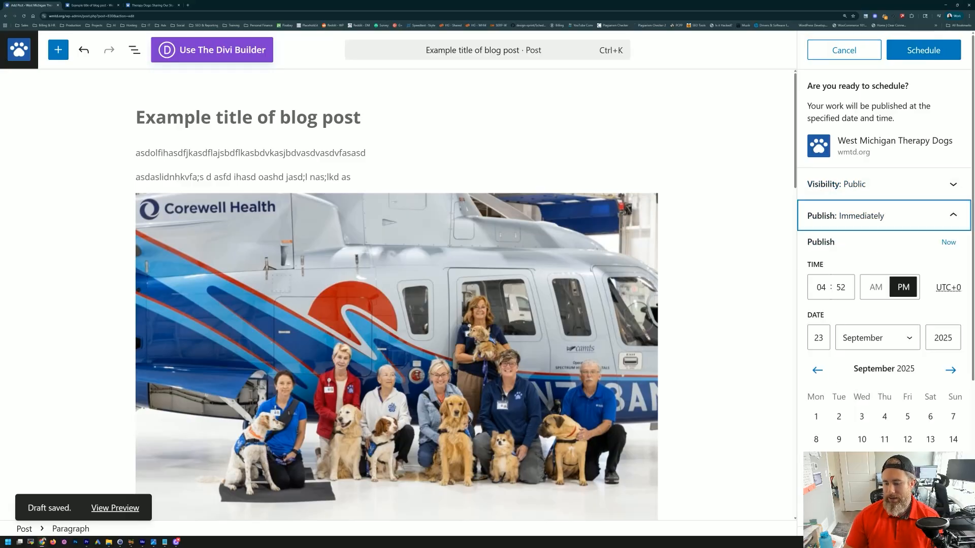
pyautogui.click(876, 218)
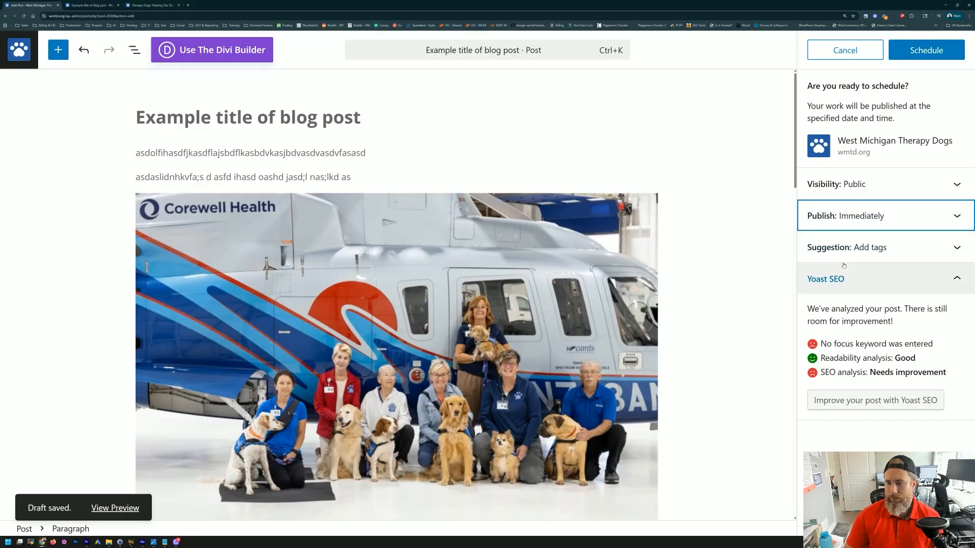
pyautogui.click(893, 251)
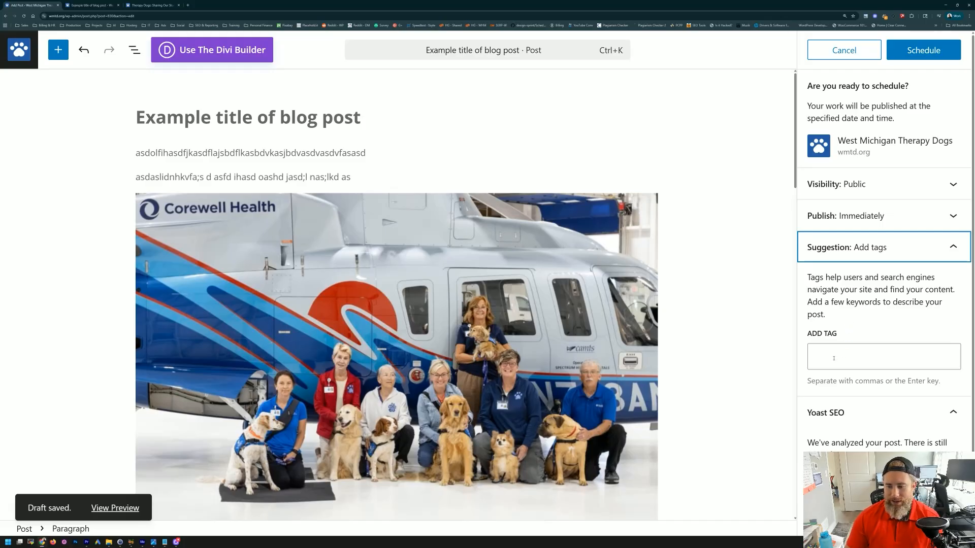
pyautogui.scroll(-1, 836, 355)
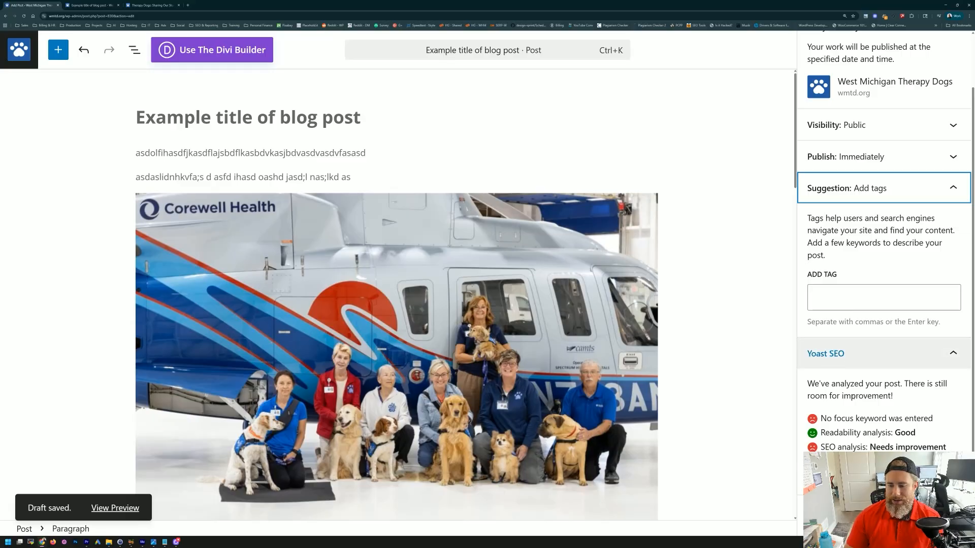
pyautogui.scroll(-10, 464, 325)
pyautogui.scroll(2, 272, 294)
pyautogui.scroll(-3, 230, 364)
pyautogui.scroll(-3, 229, 364)
pyautogui.click(117, 230)
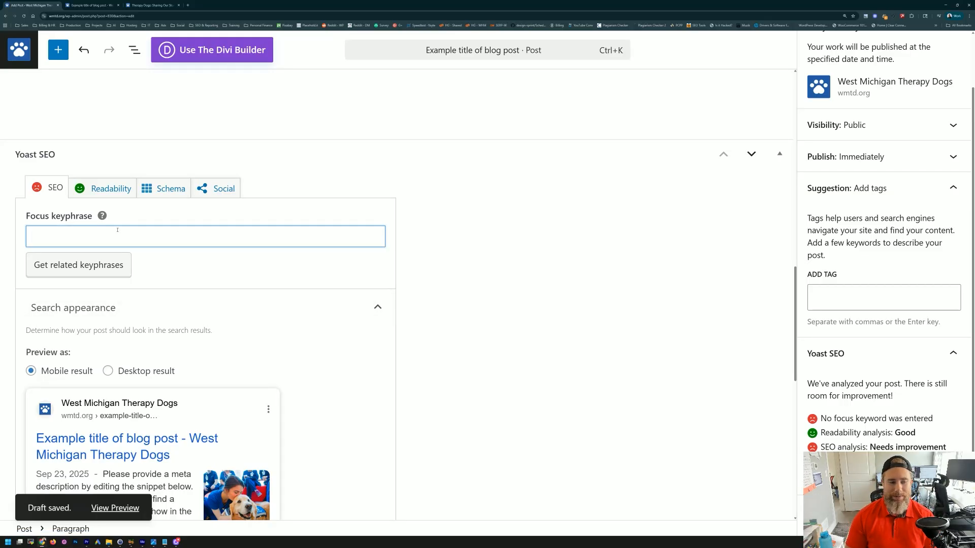
# Step: Enter 'therapy dogs' as the Yoast focus keyphrase and dismiss the related-keyphrases login popup
pyautogui.write('therapy dogs')
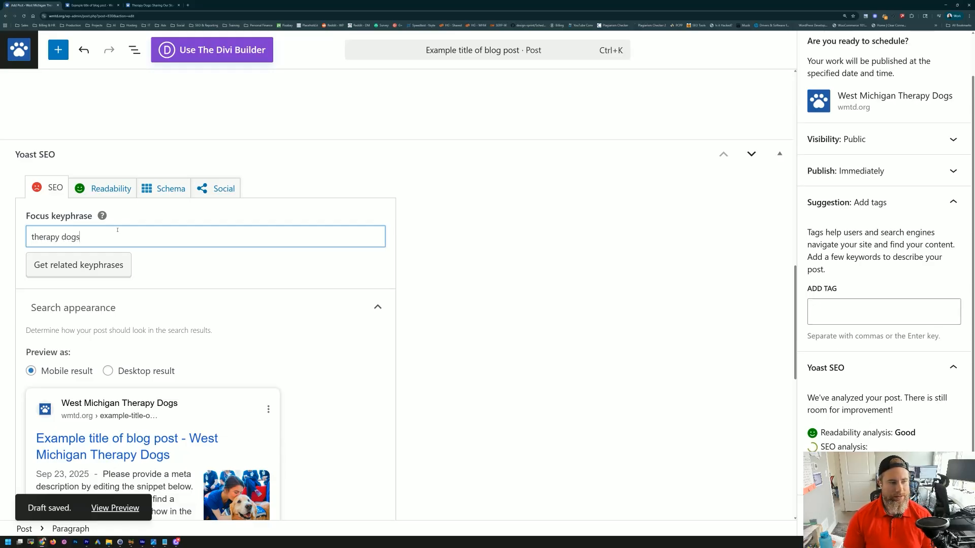
pyautogui.click(436, 249)
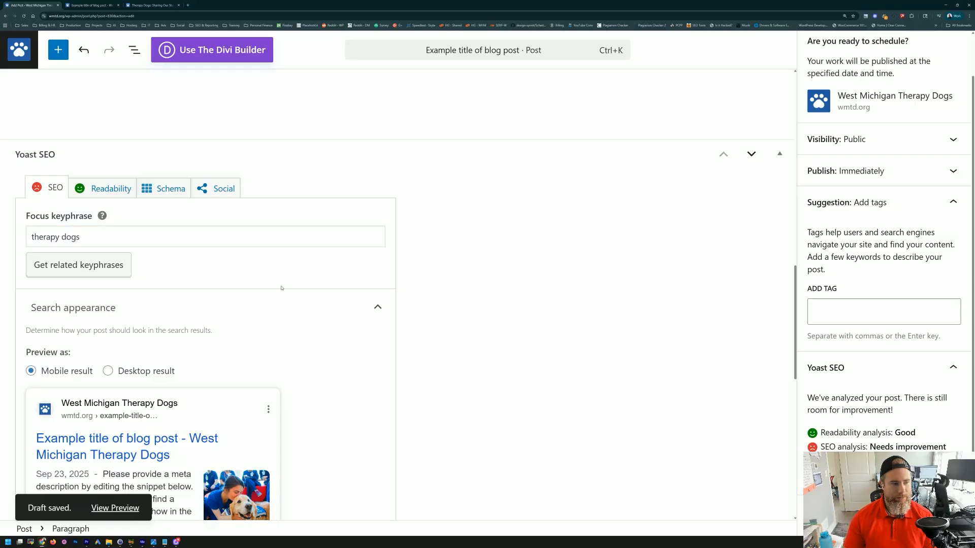
pyautogui.click(79, 266)
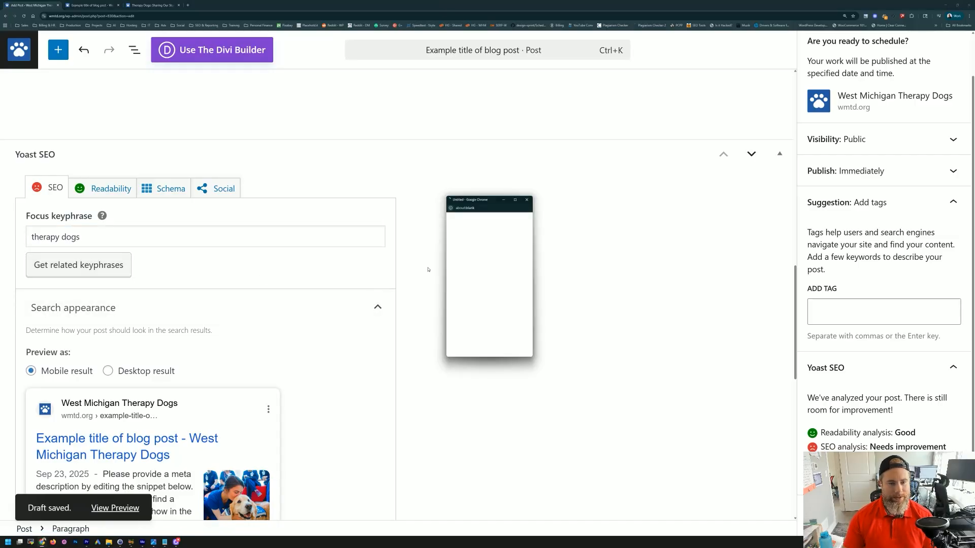
pyautogui.click(526, 200)
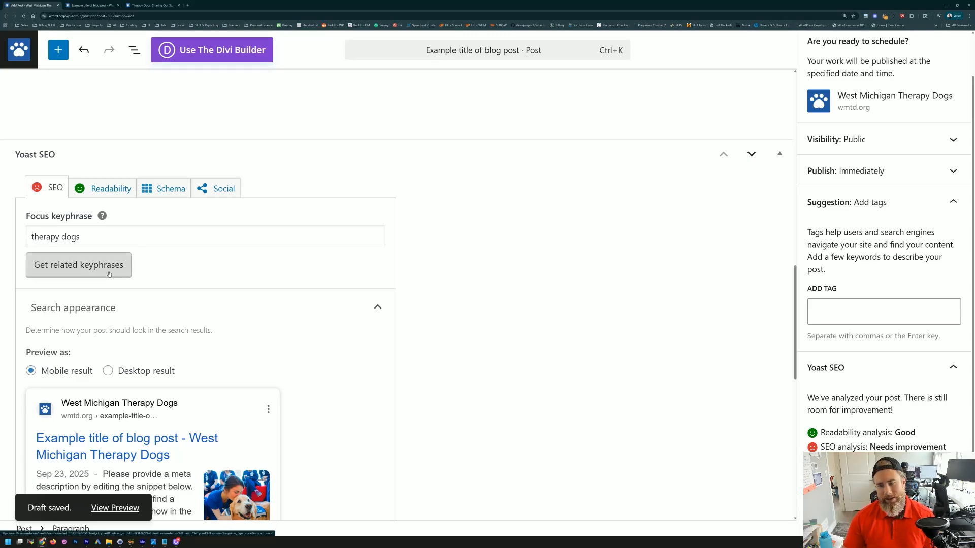
pyautogui.moveTo(85, 233); pyautogui.dragTo(3, 232)
pyautogui.click(93, 237)
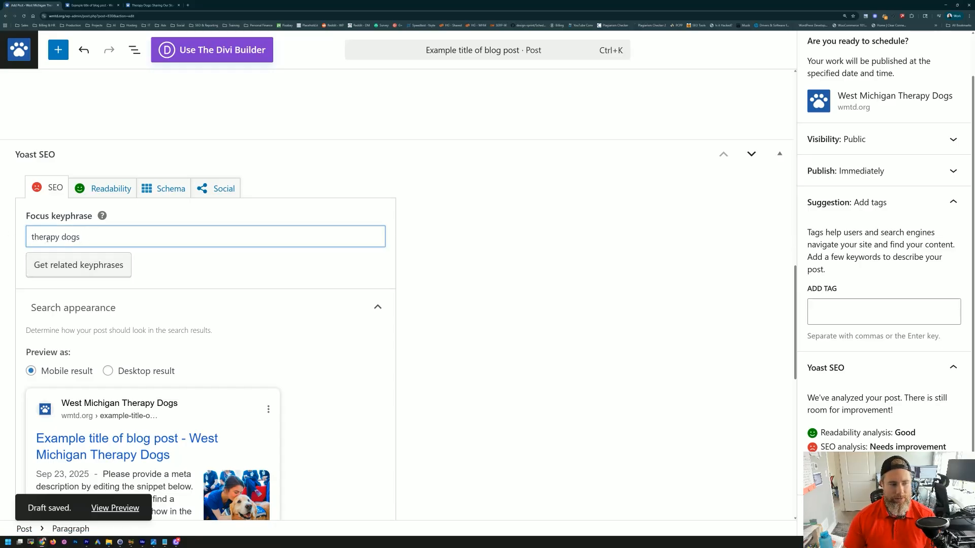
pyautogui.scroll(-2, 173, 268)
pyautogui.scroll(-4, 141, 301)
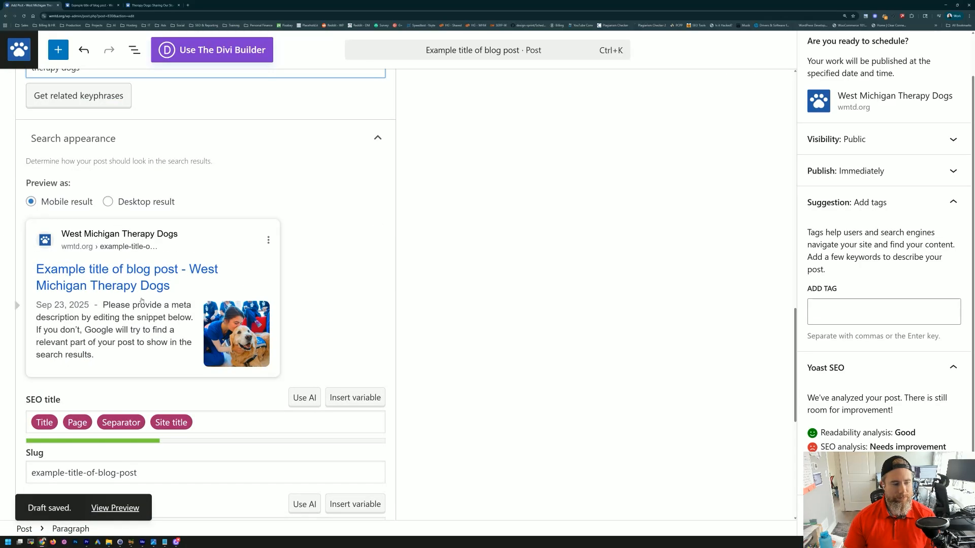
pyautogui.scroll(6, 133, 281)
pyautogui.scroll(2, 133, 281)
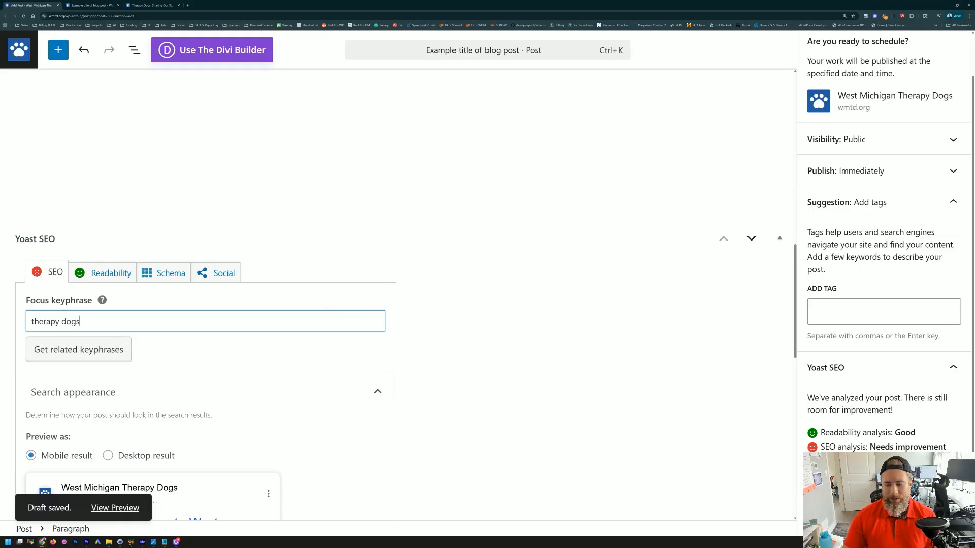
# Step: Close the pre-publish checklist and briefly expand the Yoast readability analysis
pyautogui.click(877, 471)
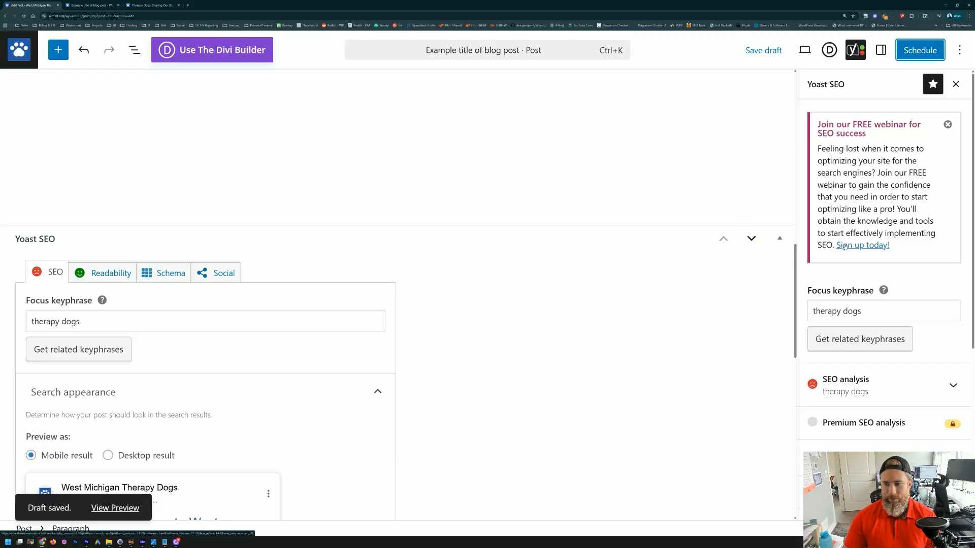
pyautogui.scroll(-3, 845, 246)
pyautogui.scroll(-2, 848, 299)
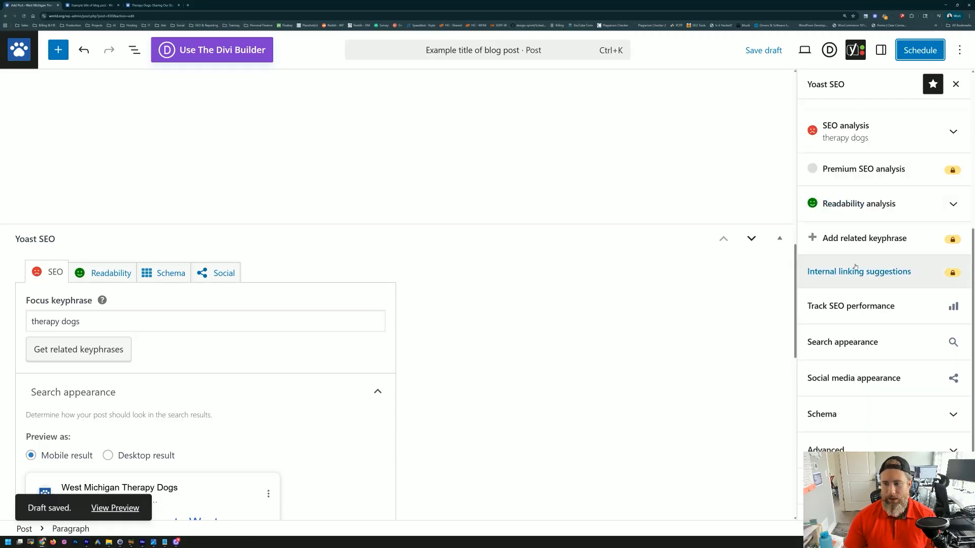
pyautogui.click(851, 208)
pyautogui.click(853, 206)
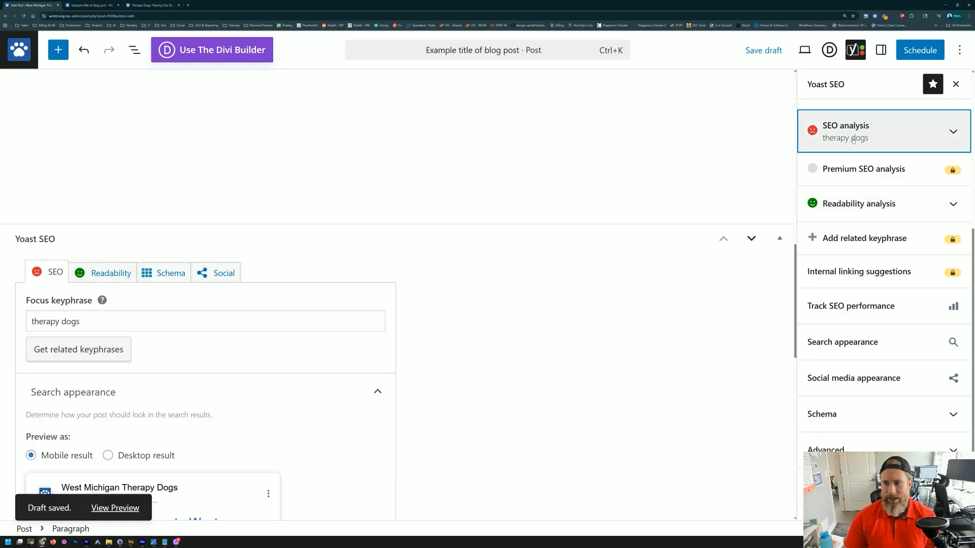
# Step: Expand the Yoast SEO analysis for 'therapy dogs' to review its six listed problems
pyautogui.click(846, 135)
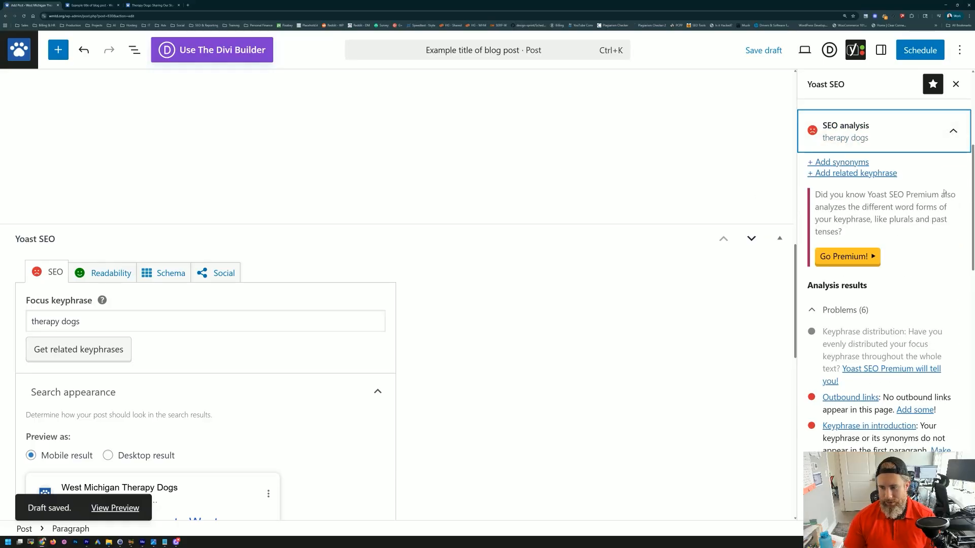
pyautogui.scroll(-2, 849, 263)
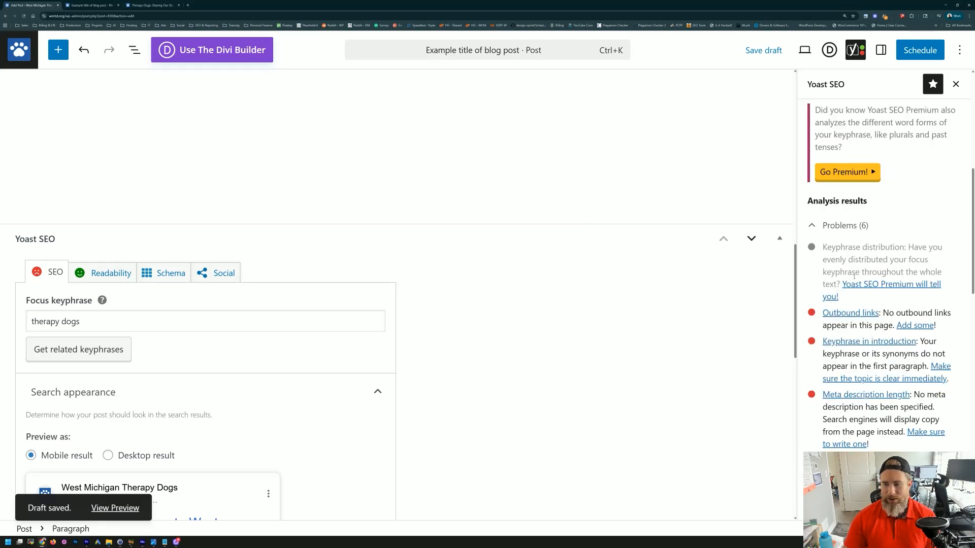
pyautogui.scroll(-2, 854, 278)
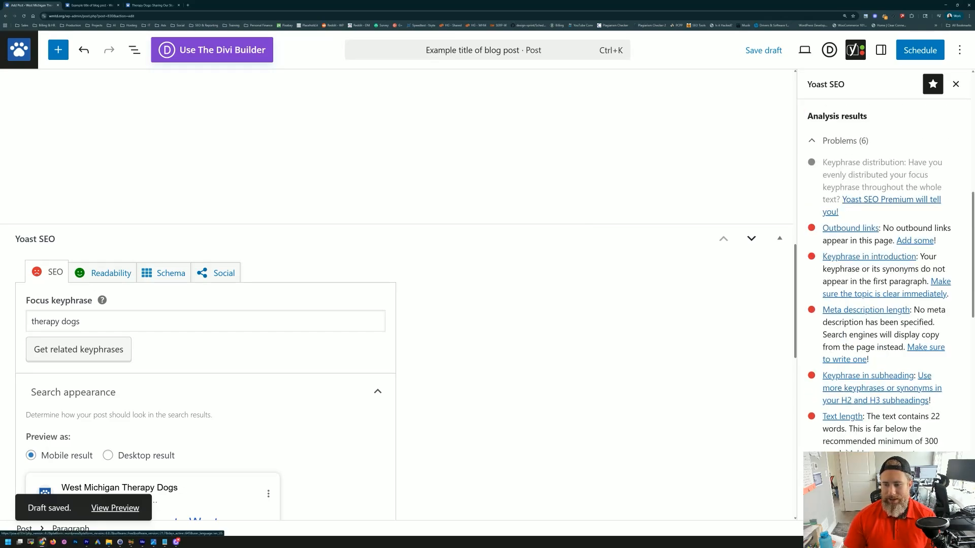
pyautogui.scroll(15, 442, 229)
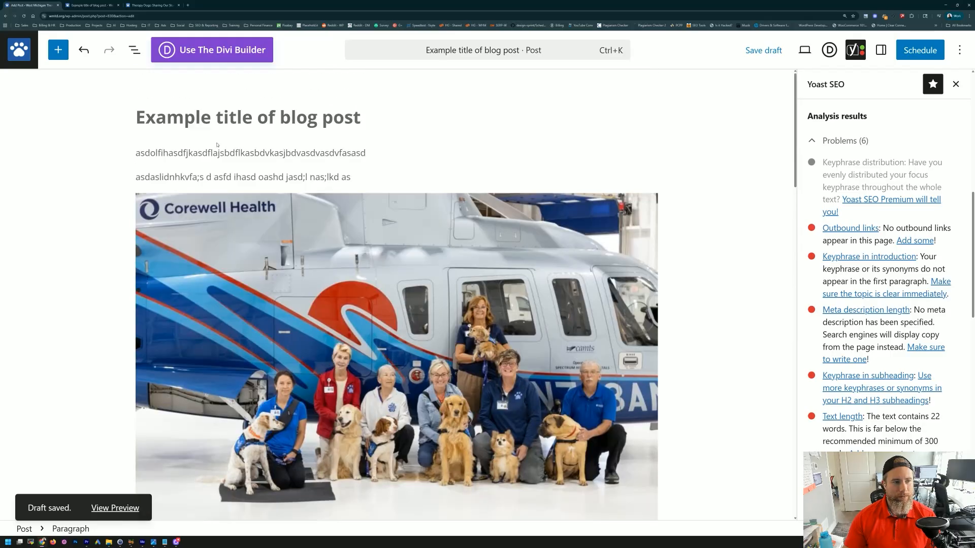
pyautogui.click(182, 119)
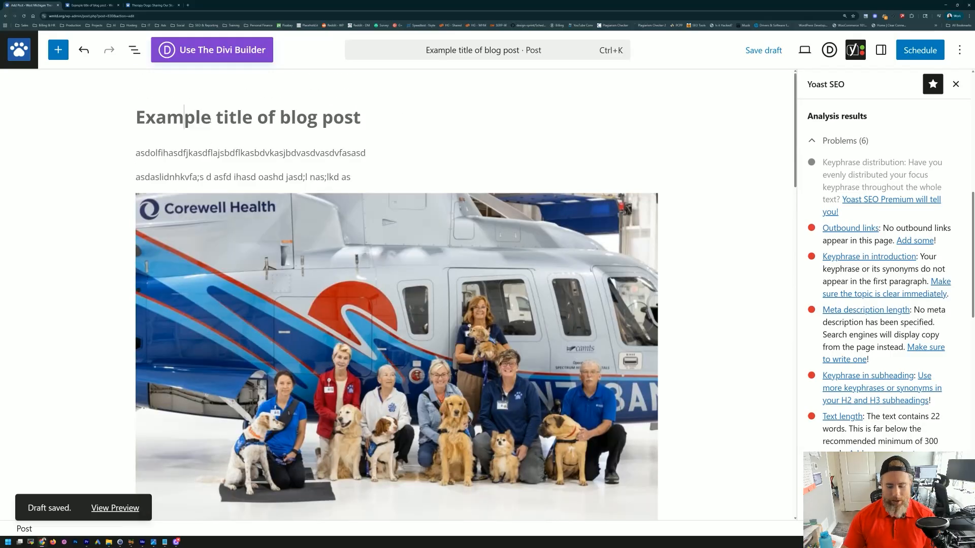
# Step: Prefix the post title with 'Therapy Dogs'
pyautogui.press('Home')
pyautogui.write('Therapy Dogs')
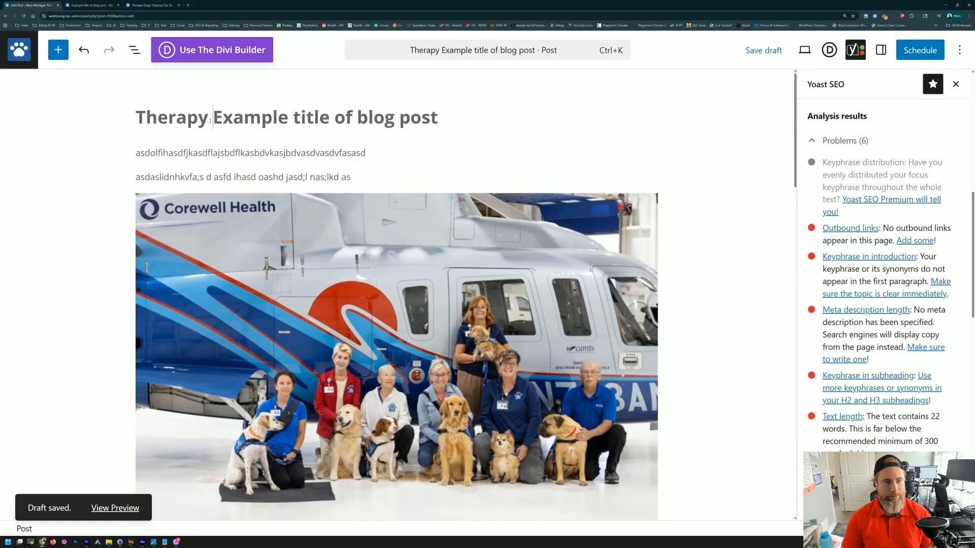
pyautogui.scroll(-5, 233, 218)
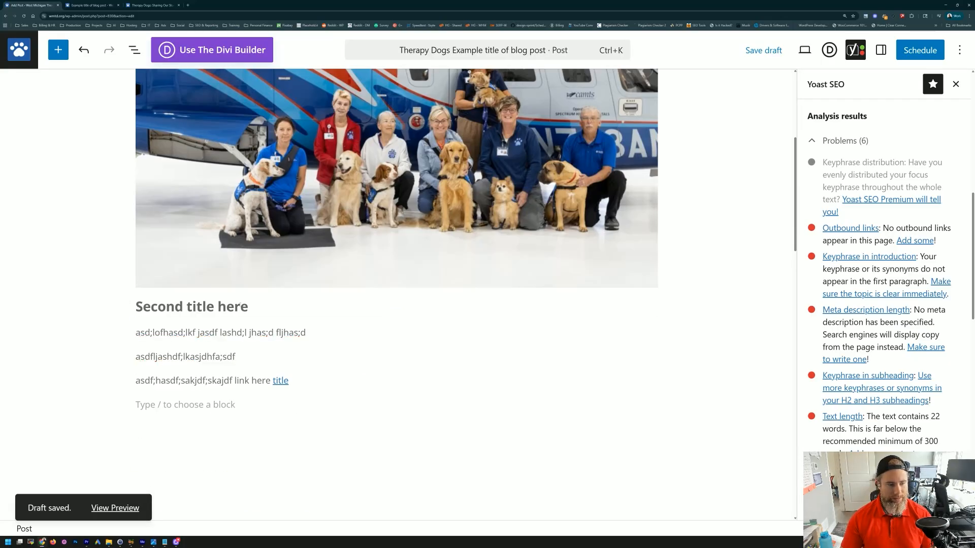
# Step: Add 'therapy dogs' to the 'Second title here' heading and the end of the second paragraph
pyautogui.click(240, 304)
pyautogui.write('thera')
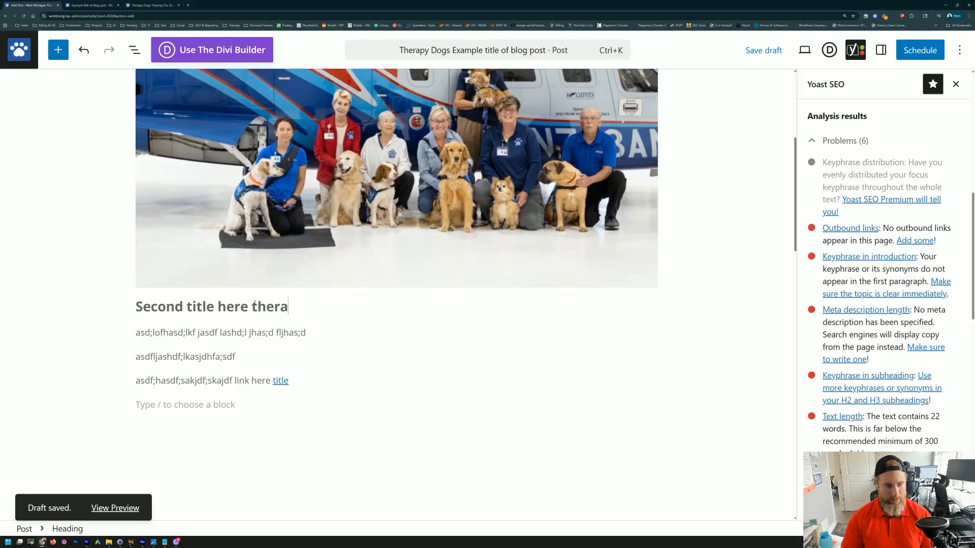
pyautogui.write('py dogs')
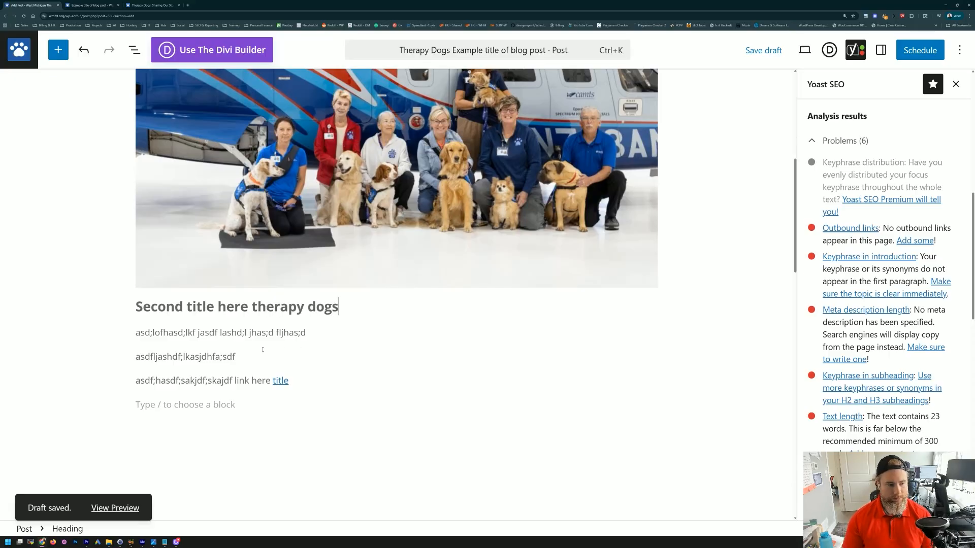
pyautogui.scroll(-2, 236, 356)
pyautogui.click(241, 270)
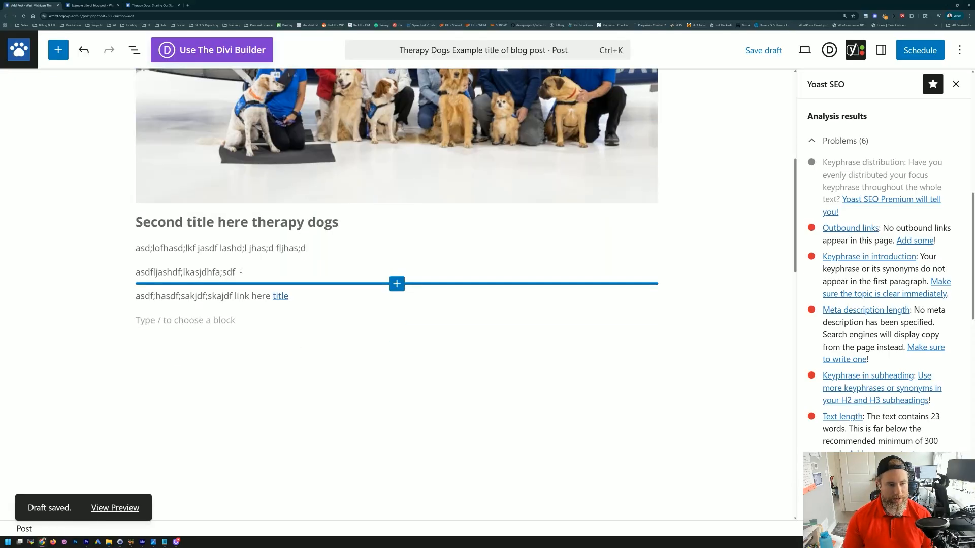
pyautogui.write('therapy dogs')
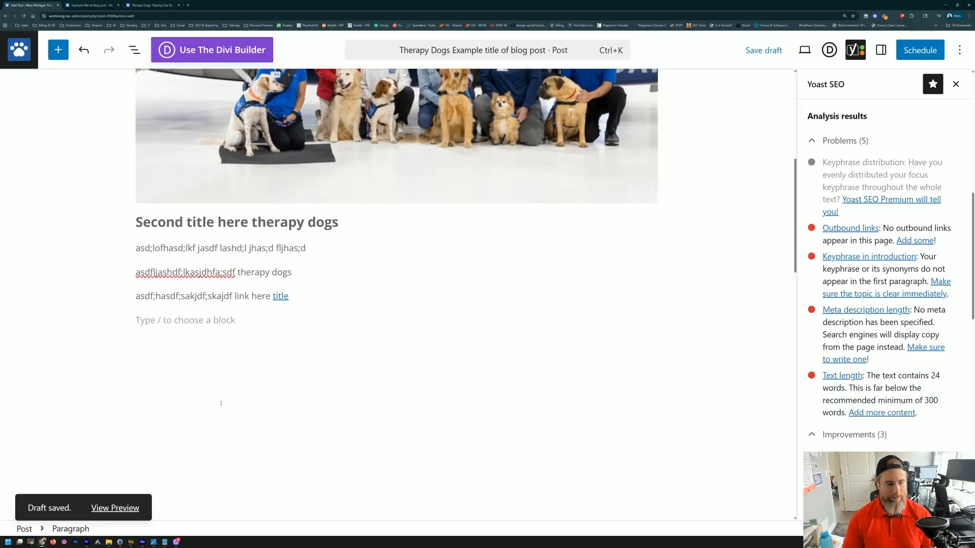
pyautogui.scroll(-10, 165, 293)
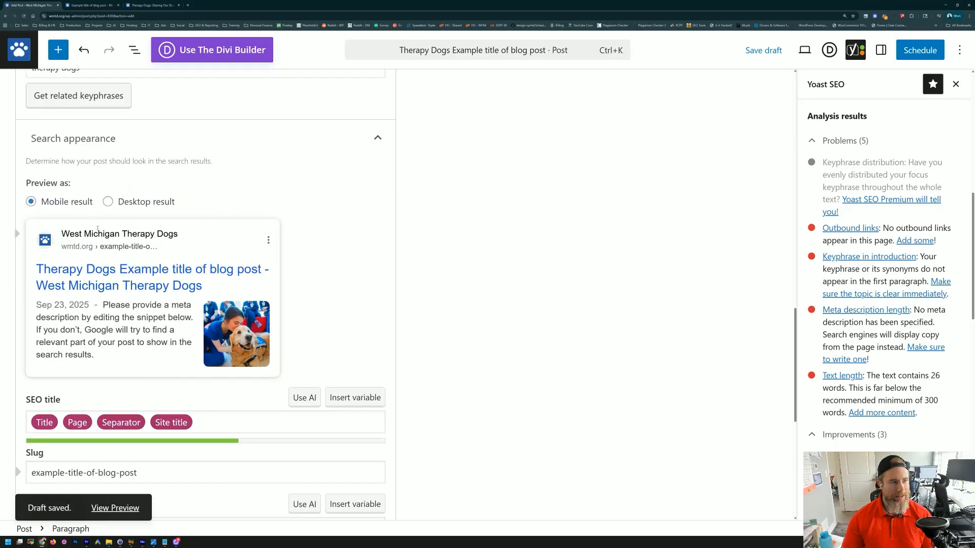
pyautogui.scroll(3, 21, 231)
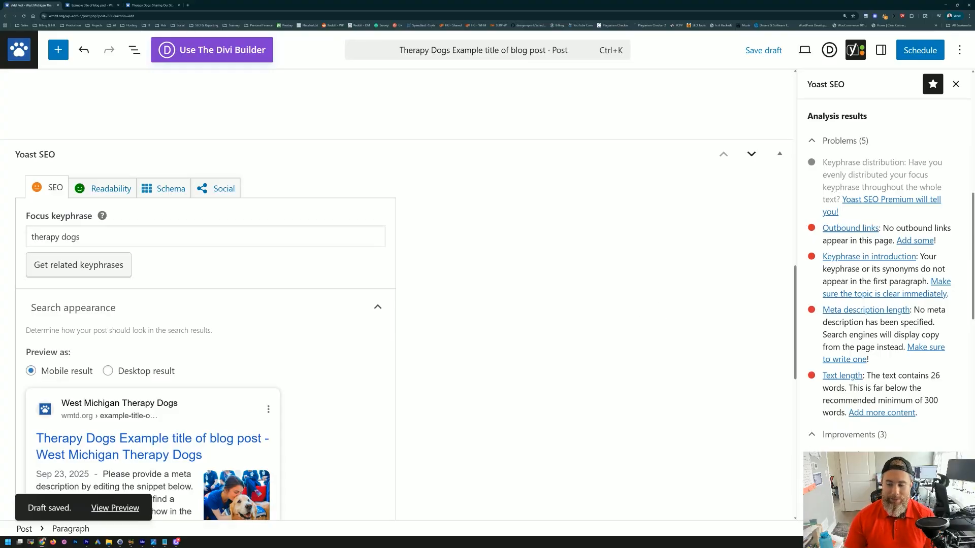
pyautogui.scroll(-2, 866, 440)
pyautogui.moveTo(890, 385); pyautogui.dragTo(942, 397)
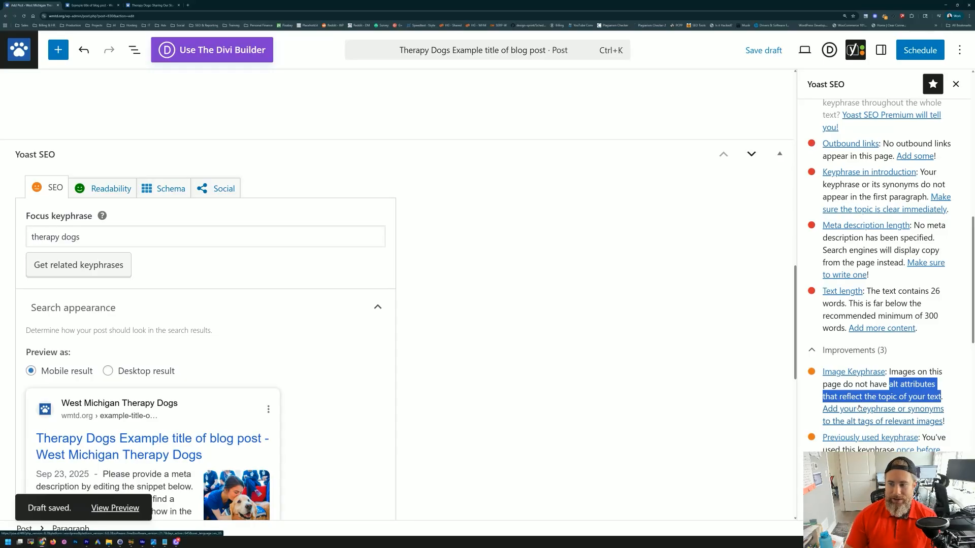
pyautogui.scroll(3, 863, 405)
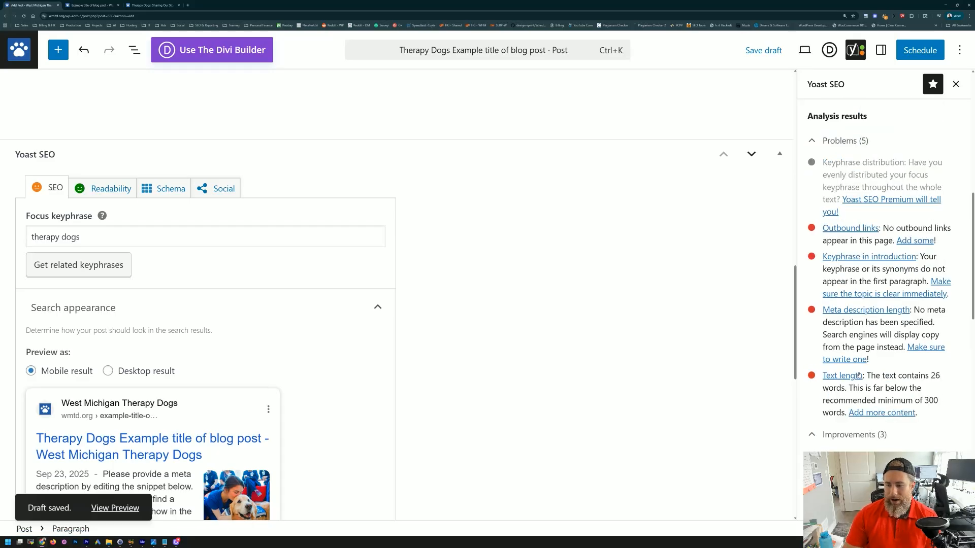
pyautogui.moveTo(933, 400); pyautogui.dragTo(819, 396)
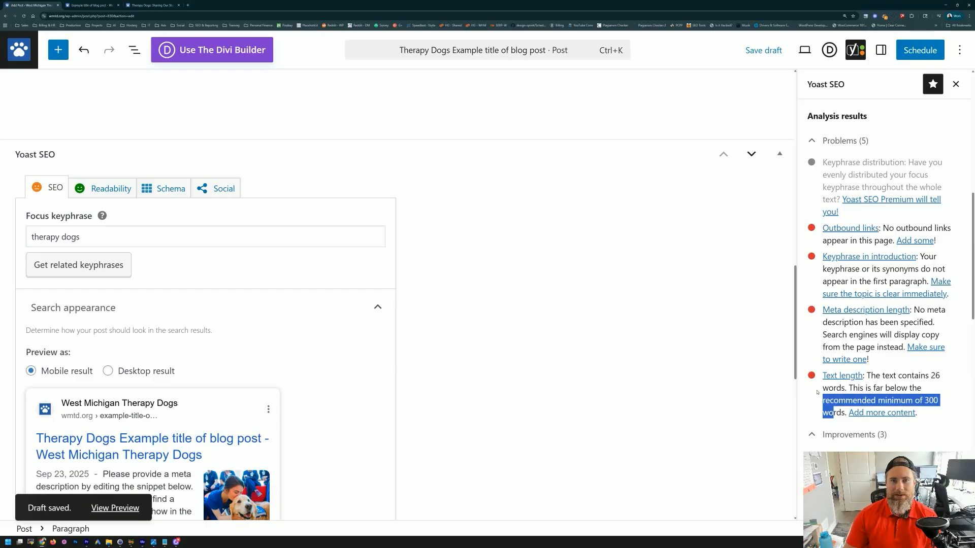
pyautogui.click(902, 398)
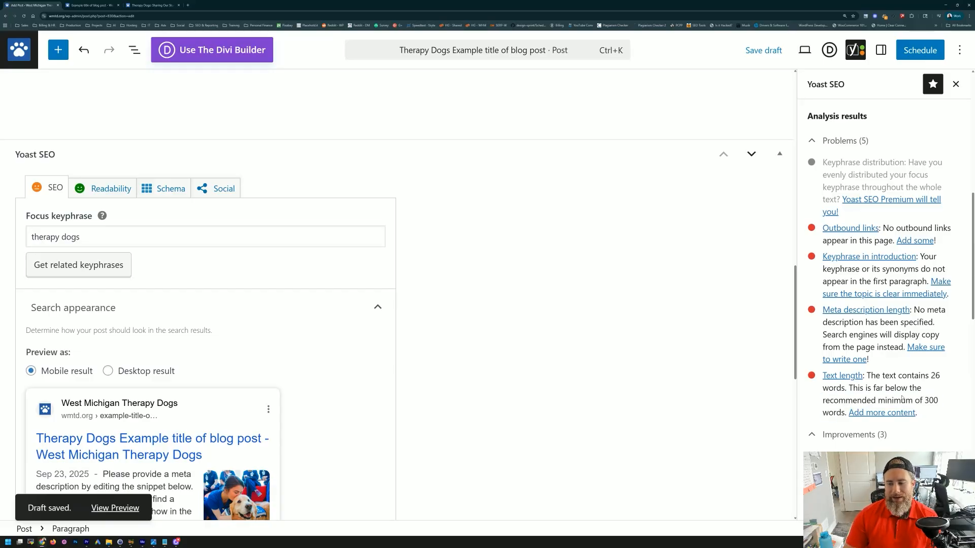
pyautogui.moveTo(905, 401); pyautogui.dragTo(940, 402)
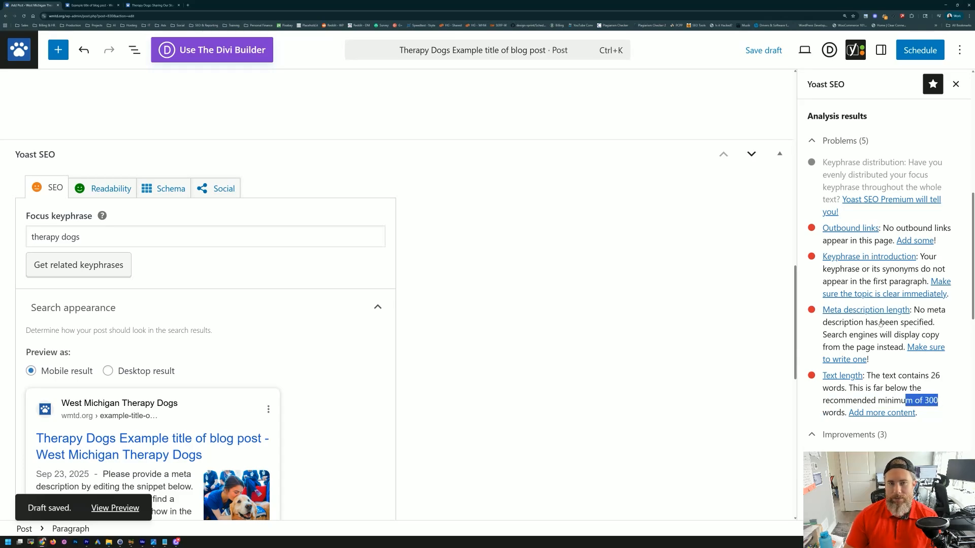
pyautogui.click(890, 387)
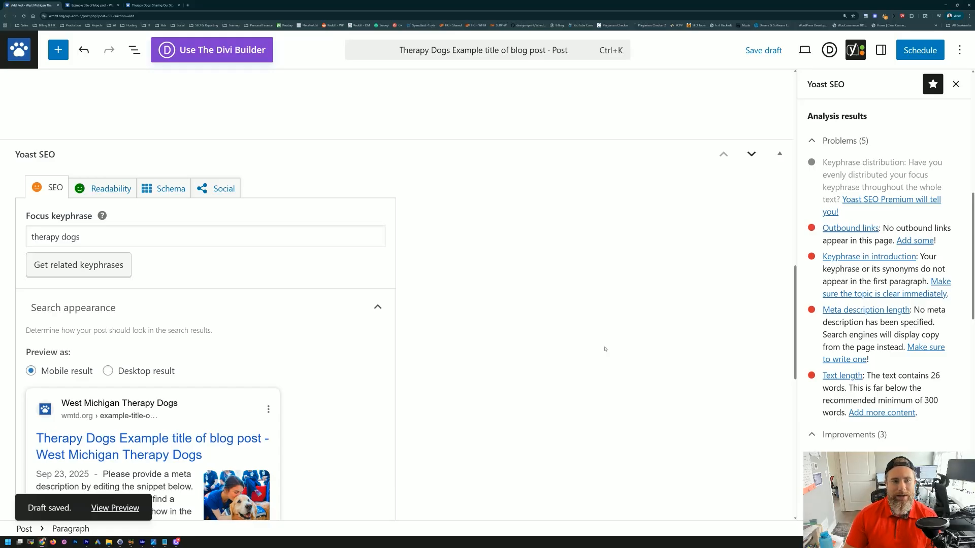
pyautogui.scroll(10, 604, 349)
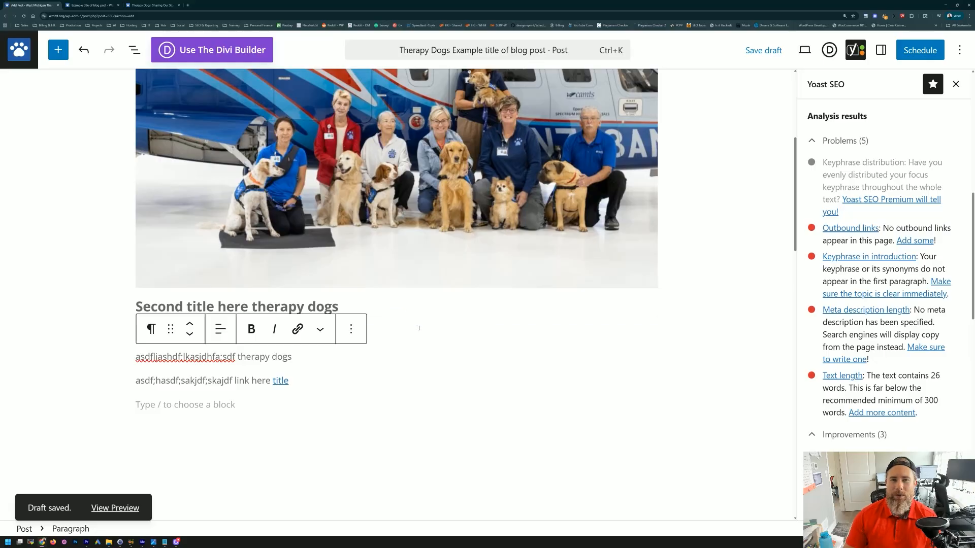
pyautogui.moveTo(292, 357); pyautogui.dragTo(236, 357)
pyautogui.moveTo(141, 357); pyautogui.dragTo(299, 357)
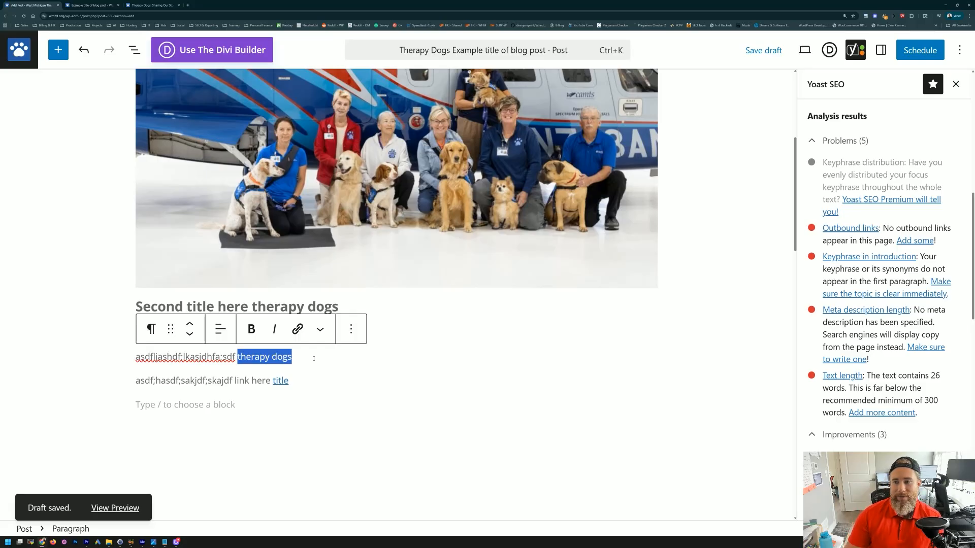
pyautogui.click(303, 357)
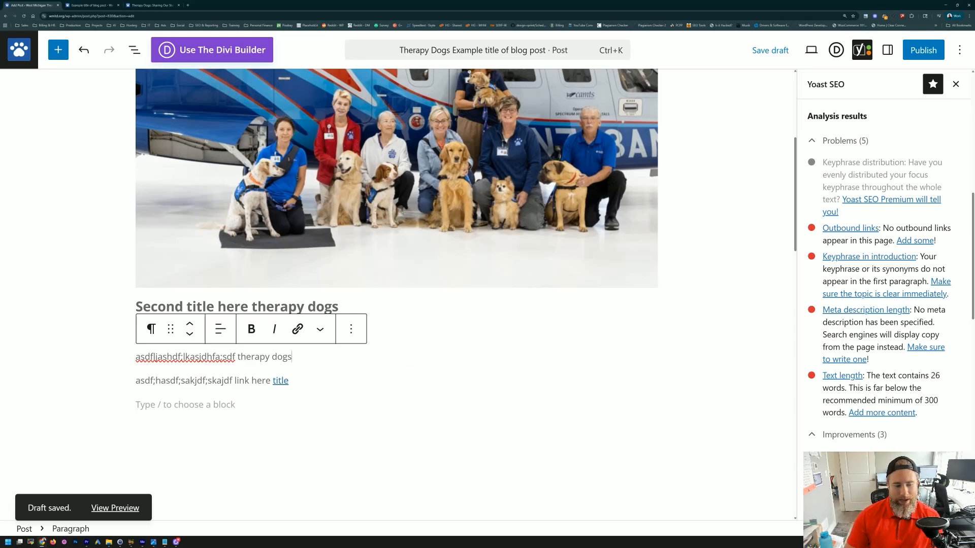
# Step: Inspect the 'title' link to wmtd.org/request-a-visit/, tick Open in new tab, then cancel without saving
pyautogui.doubleClick(281, 381)
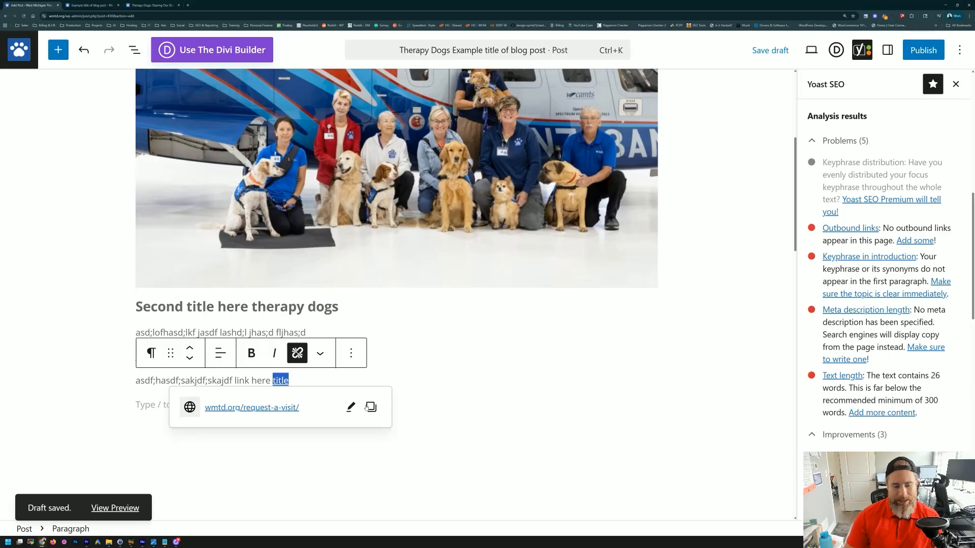
pyautogui.click(351, 407)
pyautogui.click(197, 449)
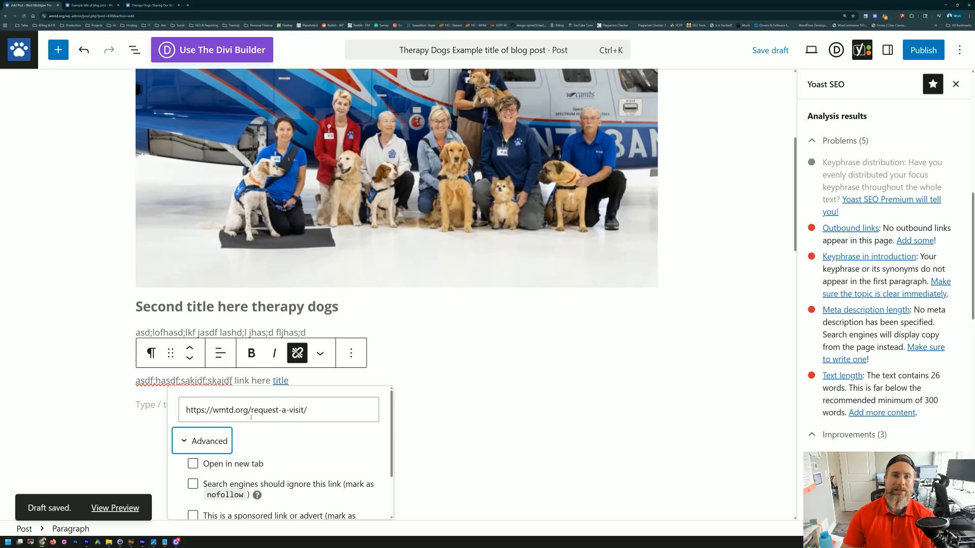
pyautogui.click(193, 469)
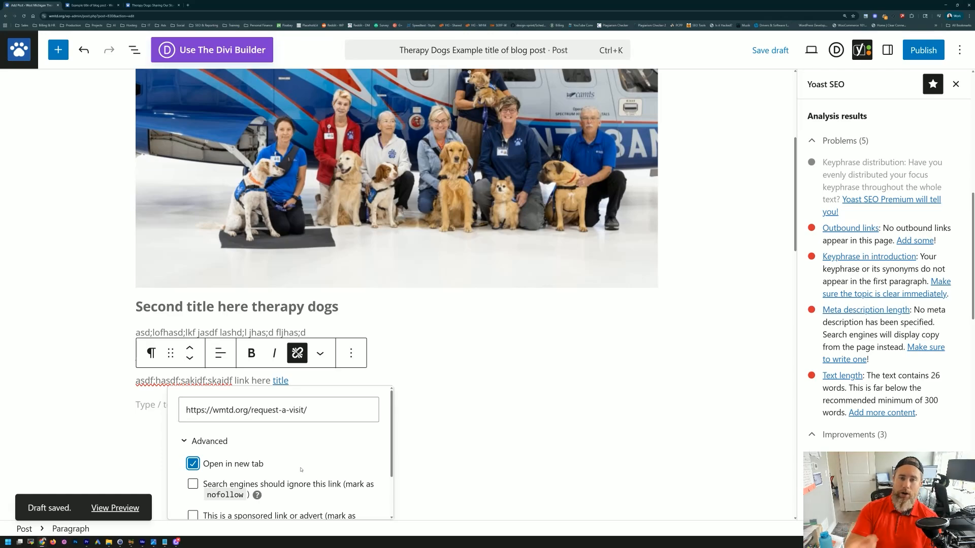
pyautogui.scroll(-5, 275, 462)
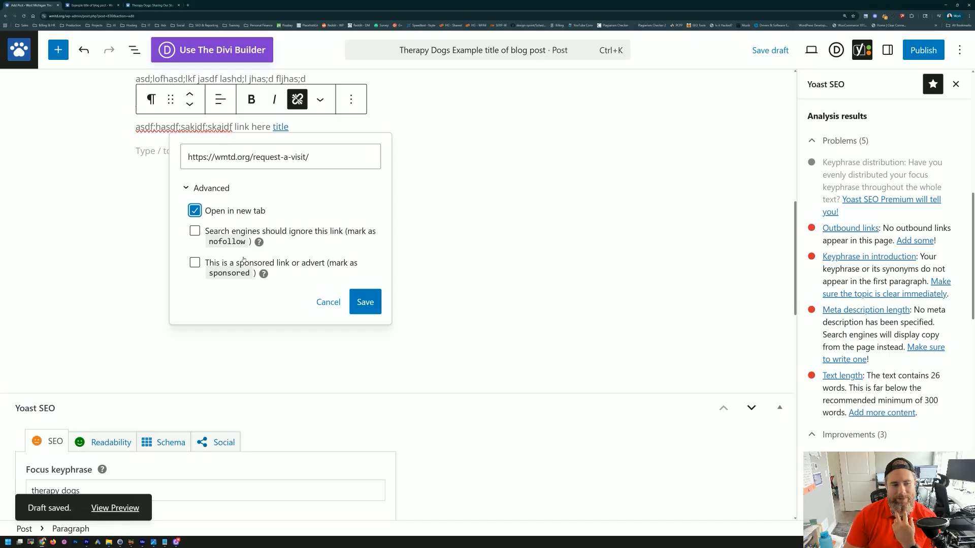
pyautogui.click(333, 303)
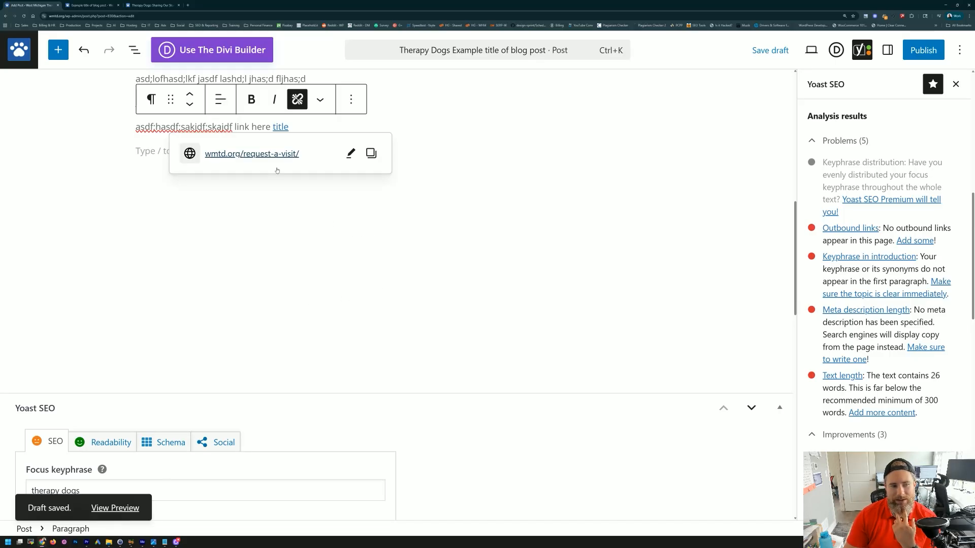
pyautogui.click(337, 229)
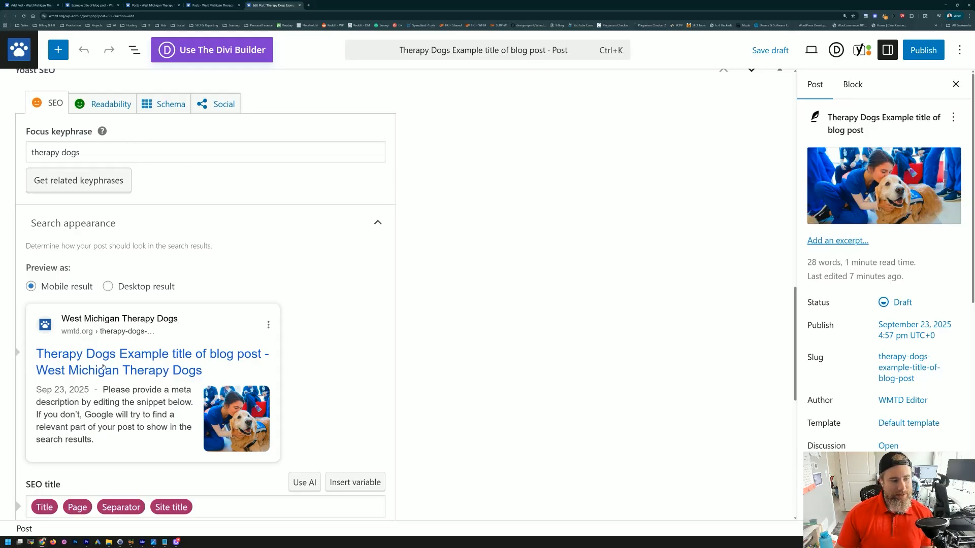
# Step: Scroll to the Yoast SEO title field built from Title, Page, Separator and Site title variables
pyautogui.scroll(10, 101, 433)
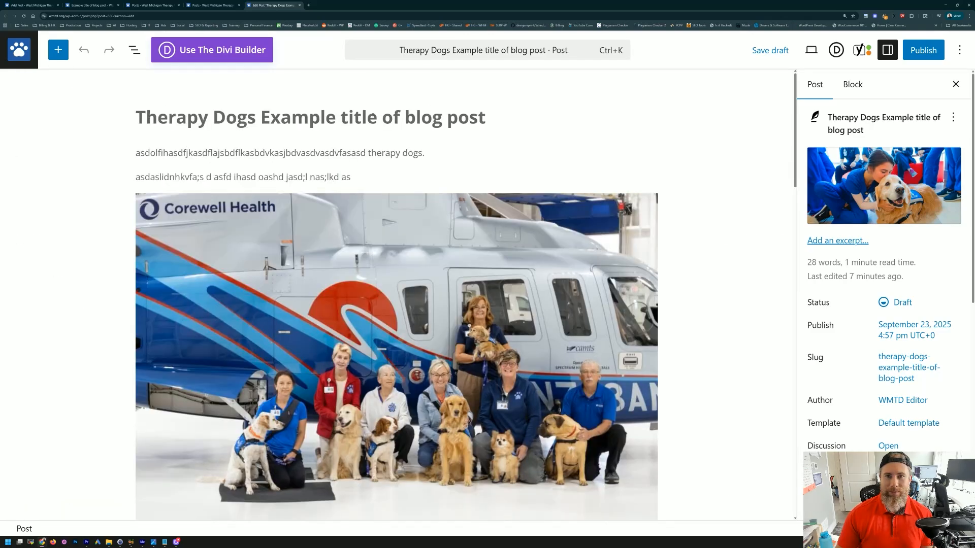
pyautogui.scroll(-10, 161, 238)
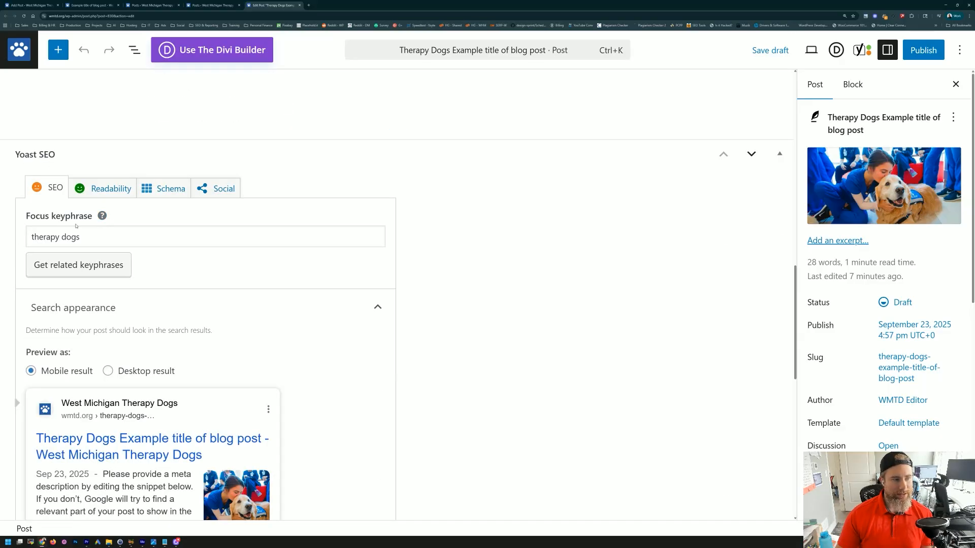
pyautogui.scroll(-2, 76, 226)
pyautogui.scroll(-2, 85, 279)
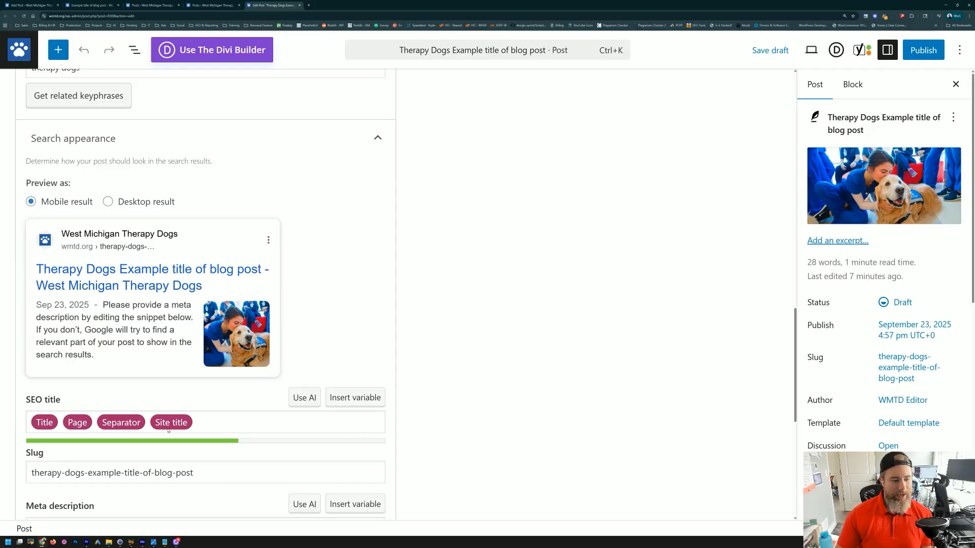
pyautogui.click(215, 426)
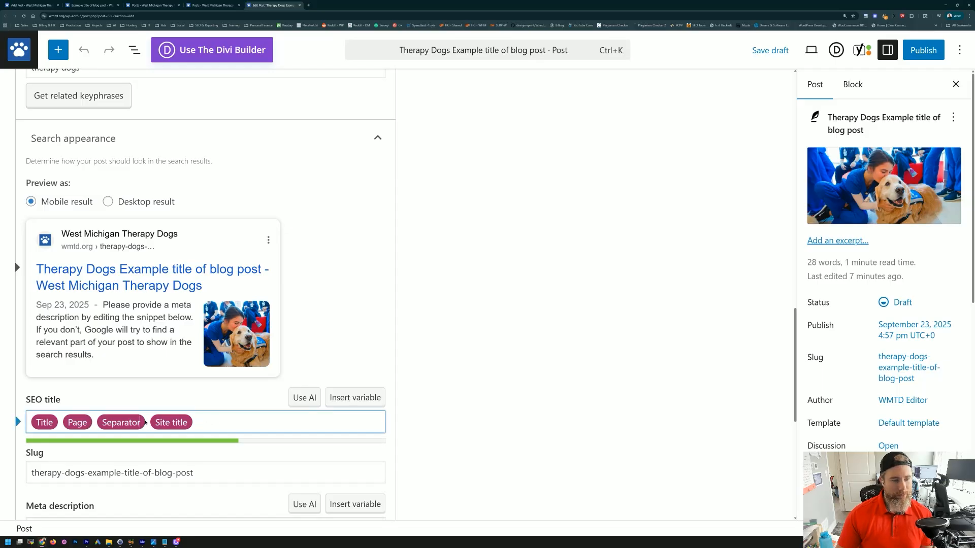
# Step: Replace the Separator variable in the Yoast SEO title with a literal '|'
pyautogui.moveTo(147, 424); pyautogui.dragTo(99, 423)
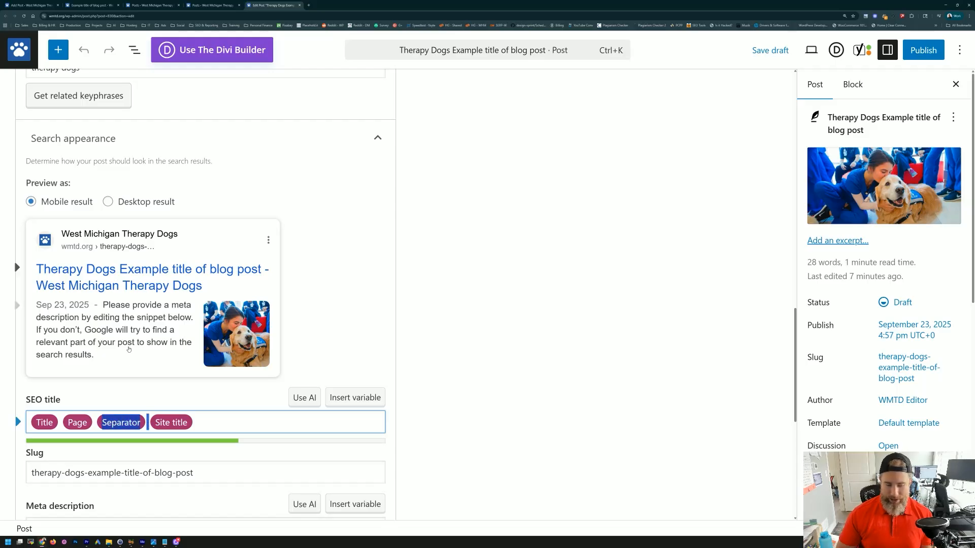
pyautogui.write('|')
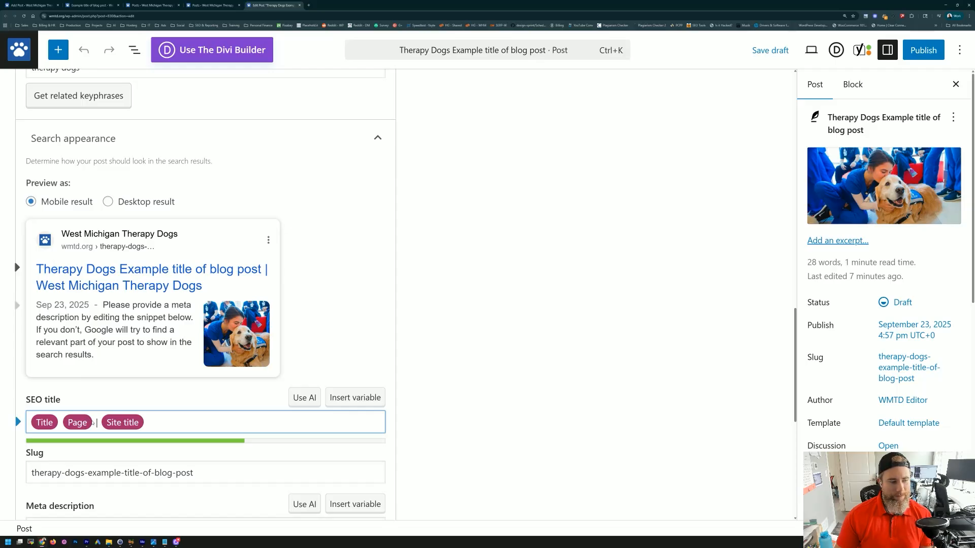
pyautogui.moveTo(95, 422); pyautogui.dragTo(23, 416)
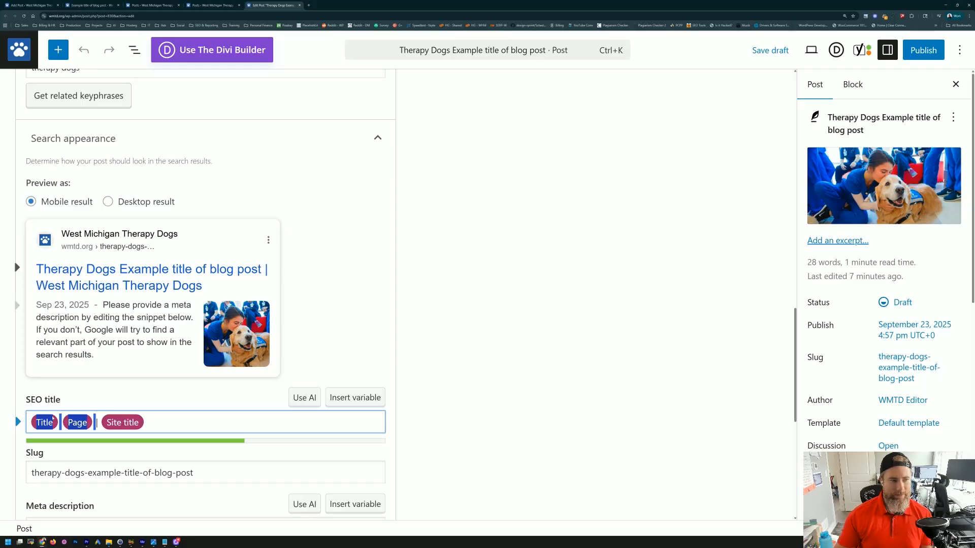
pyautogui.scroll(20, 188, 311)
pyautogui.click(208, 118)
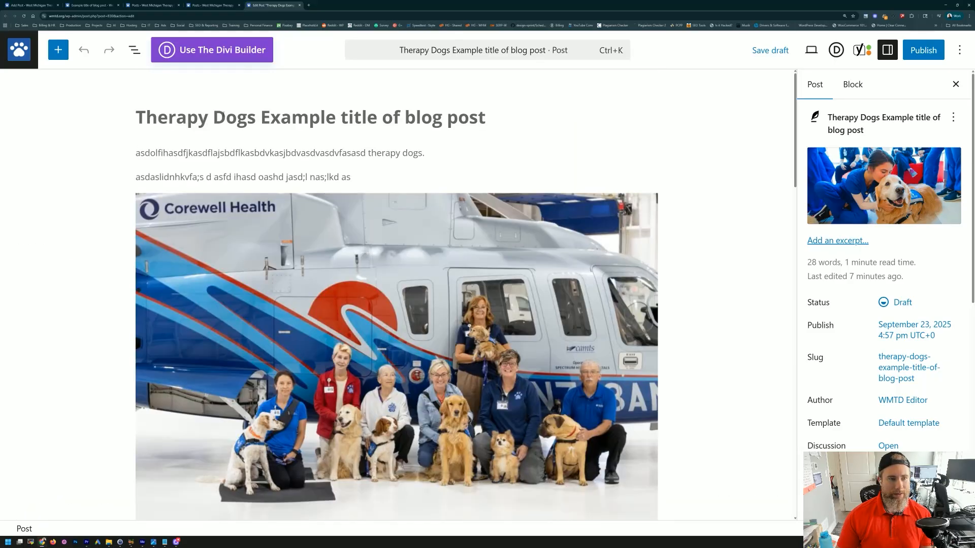
# Step: Retitle the post '7 Things to know about Therapy Dogs', deleting 'Example title of blog post'
pyautogui.click(138, 117)
pyautogui.write('7 Think')
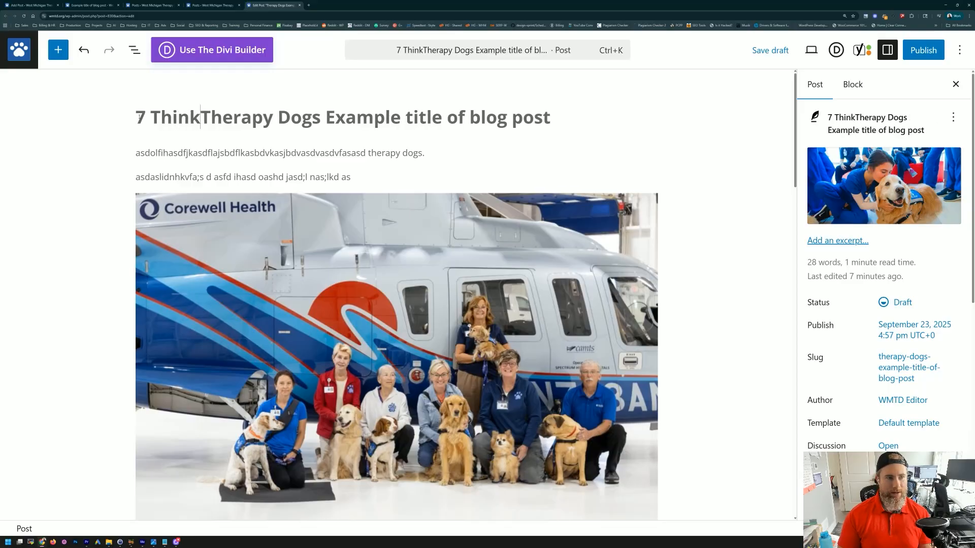
pyautogui.press('BackSpace')
pyautogui.write('gs to know ')
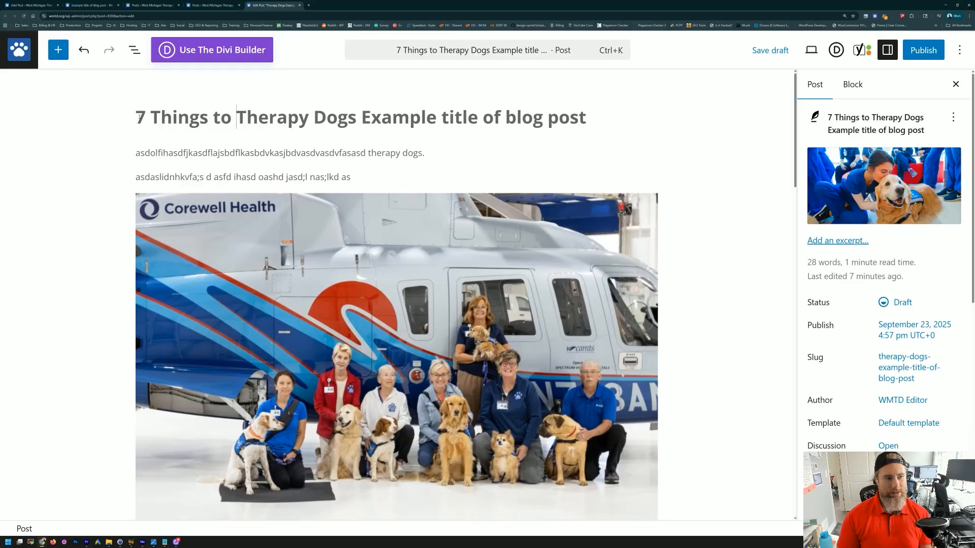
pyautogui.write('about')
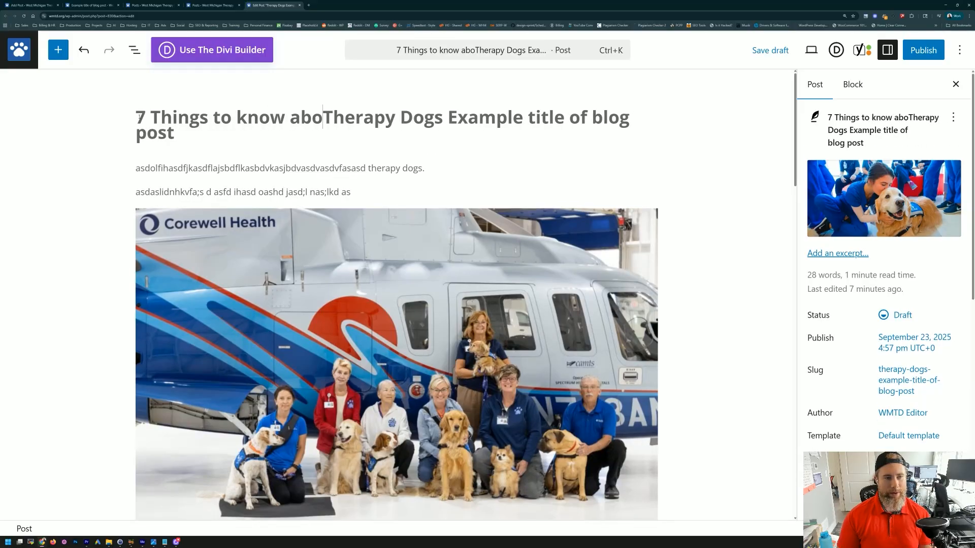
pyautogui.moveTo(471, 117); pyautogui.dragTo(477, 139)
pyautogui.press('BackSpace')
pyautogui.scroll(-2, 300, 222)
pyautogui.scroll(2, 300, 222)
pyautogui.scroll(-10, 175, 251)
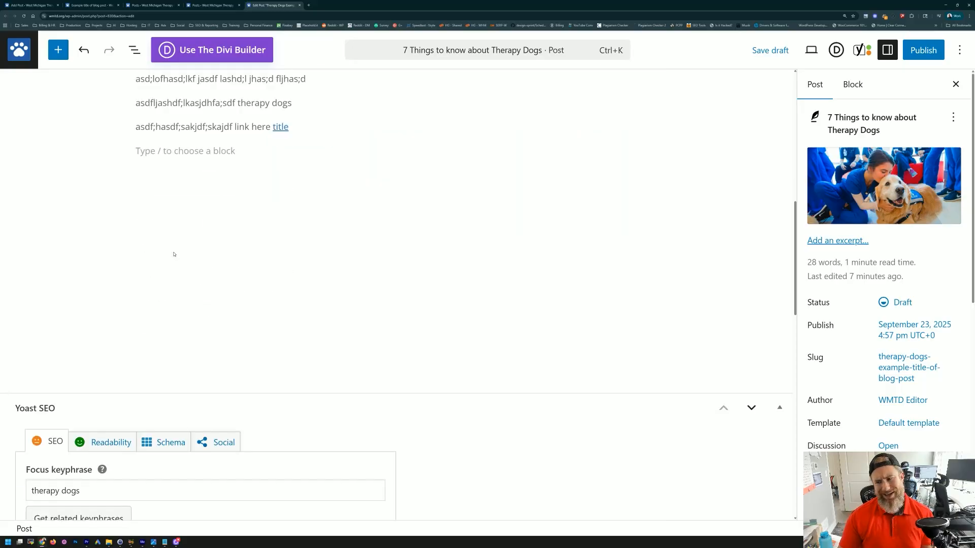
pyautogui.scroll(-6, 144, 261)
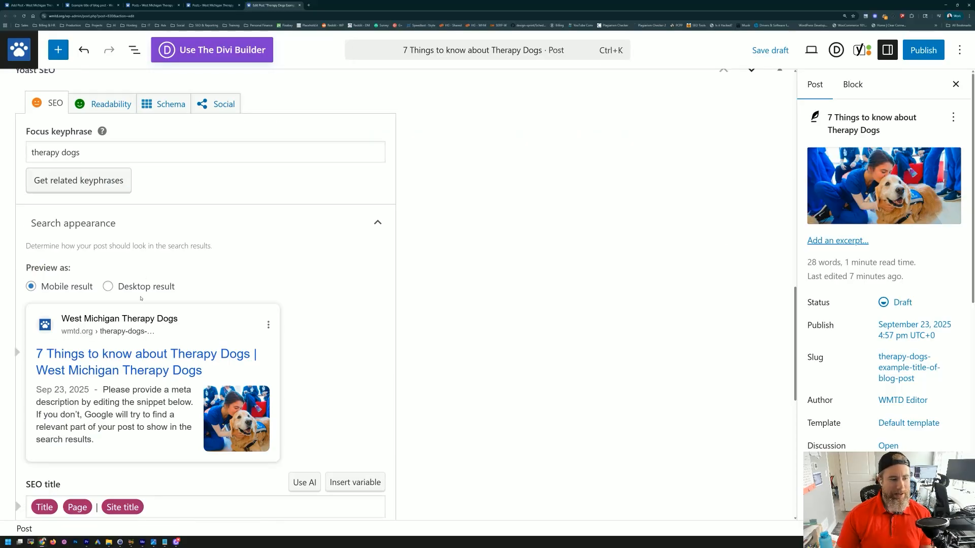
pyautogui.scroll(-2, 142, 299)
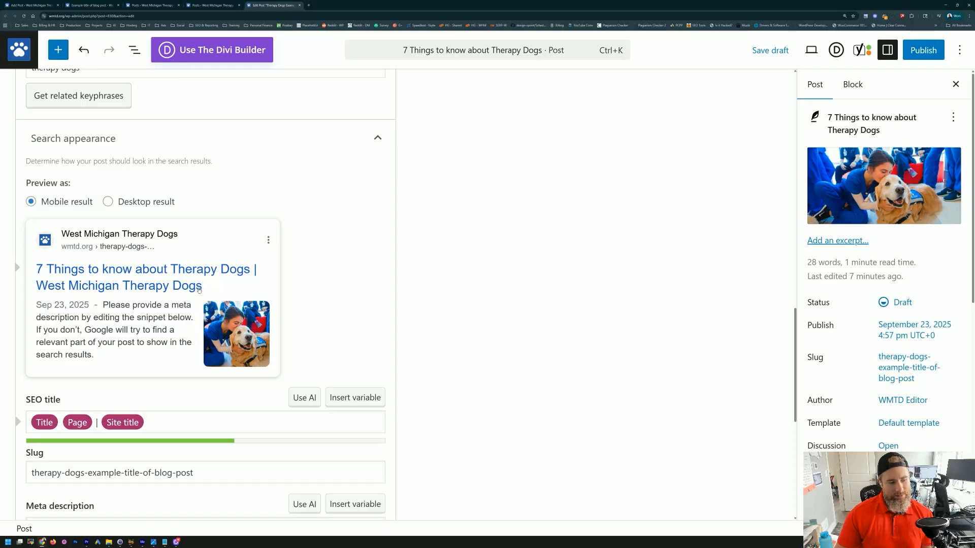
pyautogui.click(160, 422)
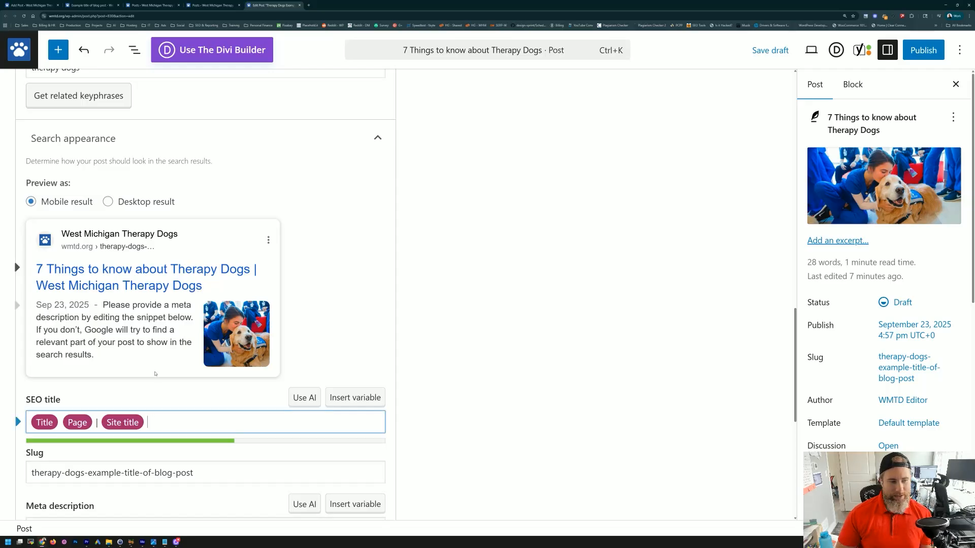
pyautogui.write('| G')
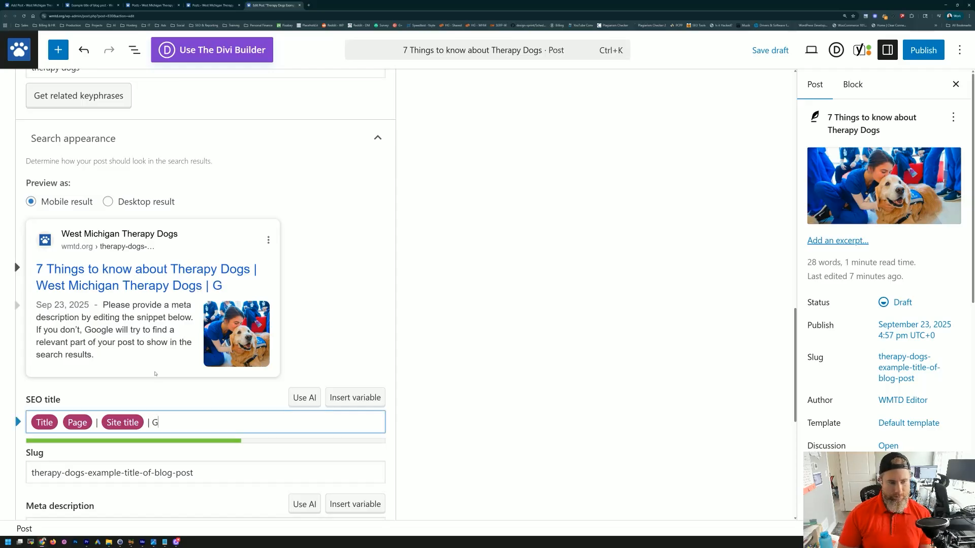
pyautogui.write('rand Rapids')
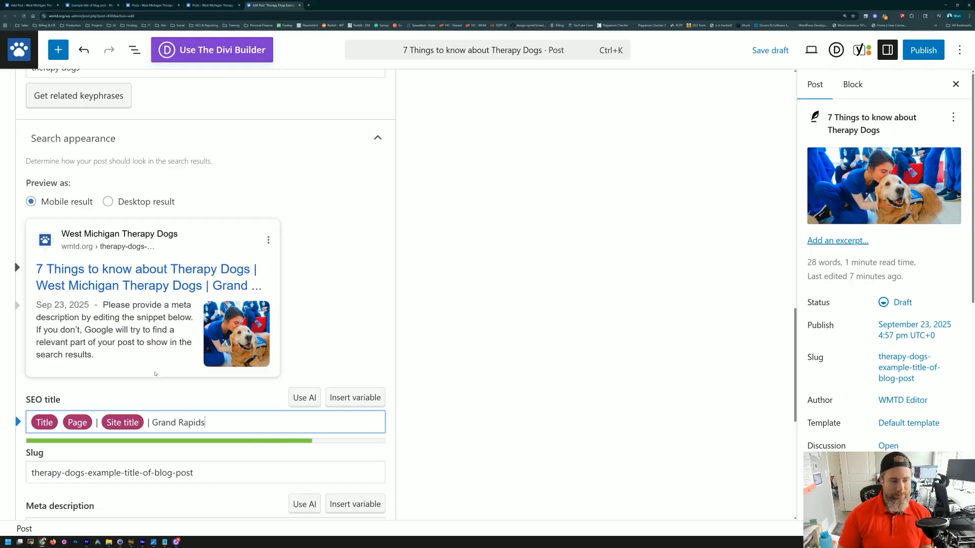
pyautogui.press('BackSpace')
pyautogui.press('BackSpace')
pyautogui.press('BackSpace')
pyautogui.press('BackSpace')
pyautogui.press('BackSpace')
pyautogui.press('BackSpace')
pyautogui.press('BackSpace')
pyautogui.press('BackSpace')
pyautogui.press('BackSpace')
pyautogui.press('BackSpace')
pyautogui.press('BackSpace')
pyautogui.press('BackSpace')
pyautogui.press('BackSpace')
pyautogui.press('BackSpace')
pyautogui.press('BackSpace')
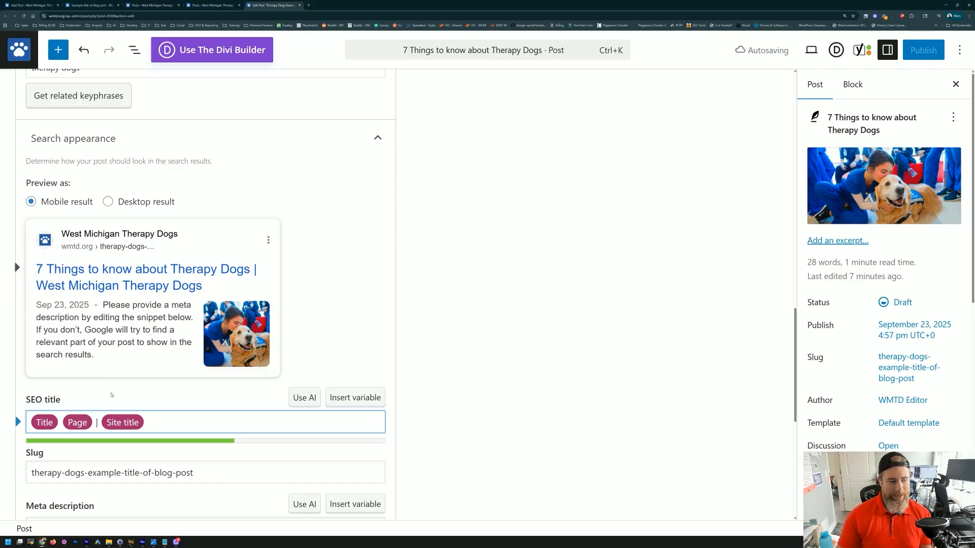
pyautogui.scroll(-3, 99, 363)
pyautogui.click(99, 362)
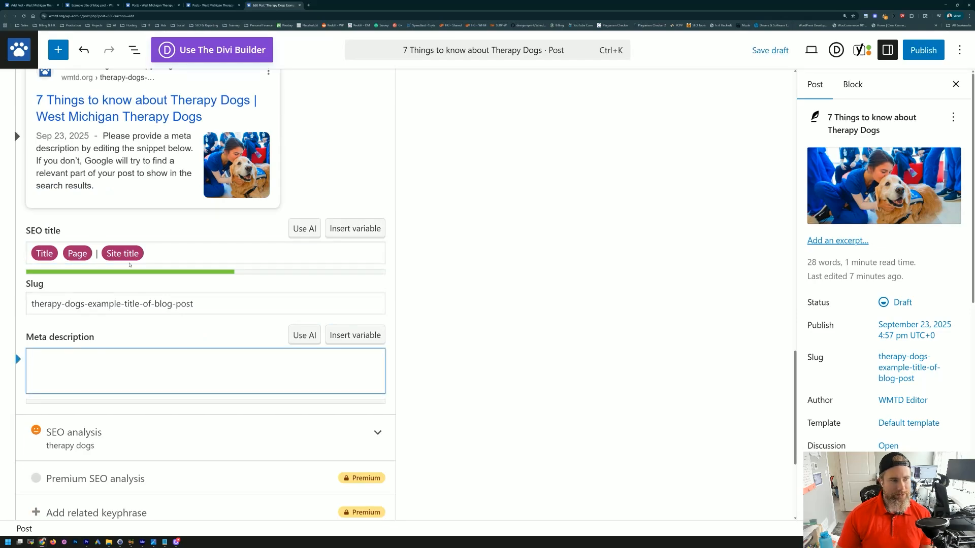
pyautogui.scroll(10, 142, 328)
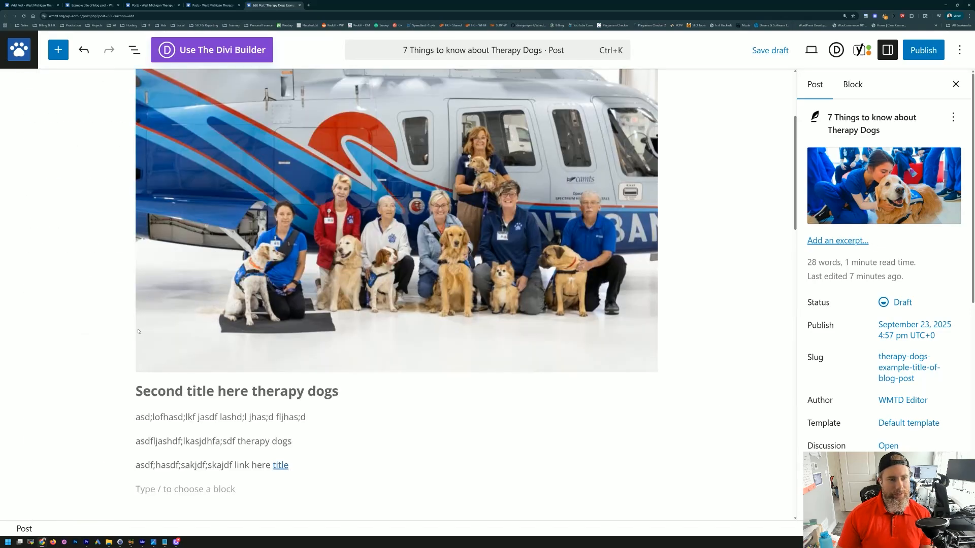
pyautogui.scroll(-10, 184, 153)
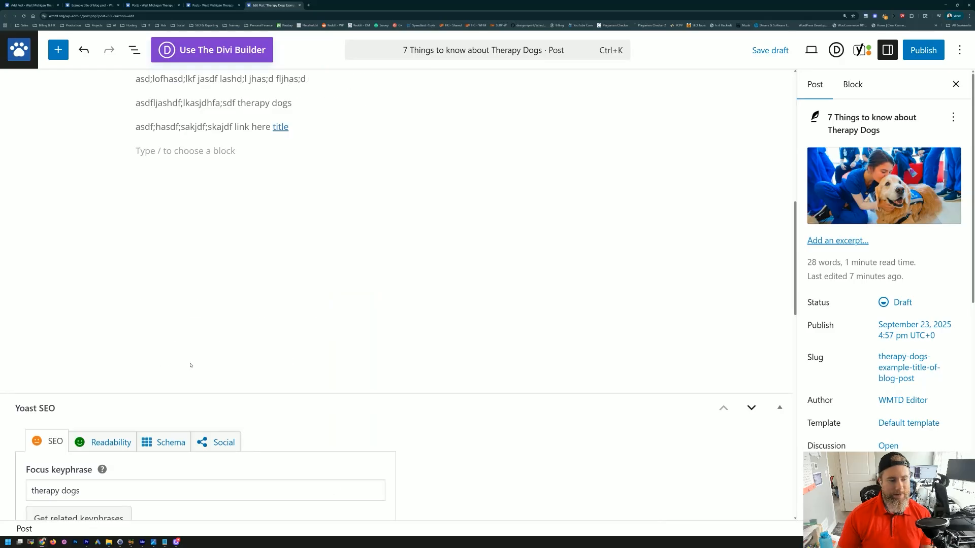
# Step: Fill the Yoast meta description with placeholder text beginning 'The imporant'
pyautogui.click(103, 455)
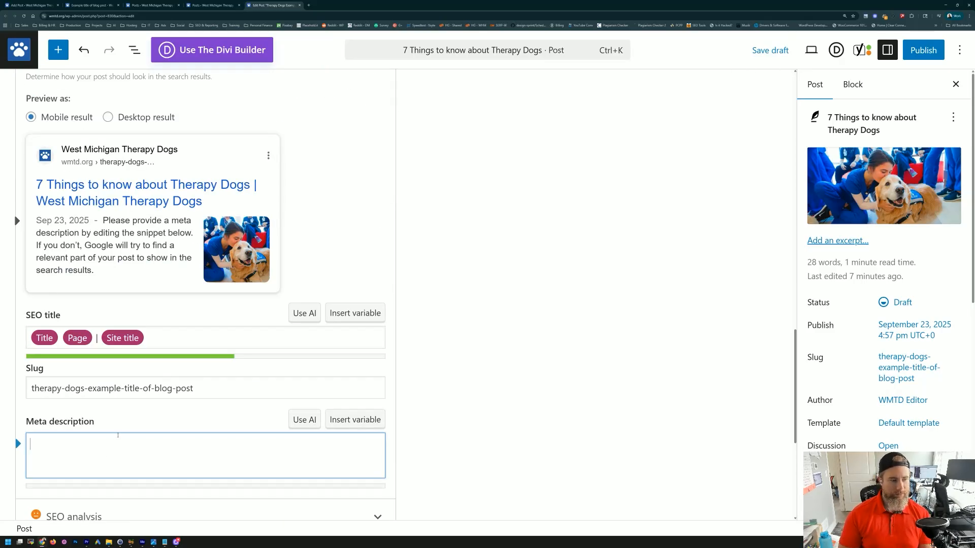
pyautogui.write('Th')
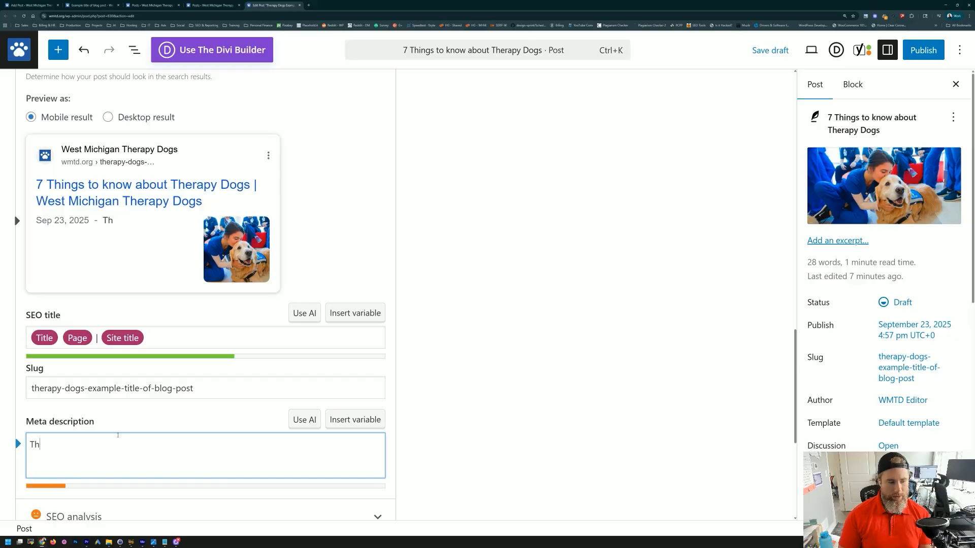
pyautogui.write('e imporant alsdknf ')
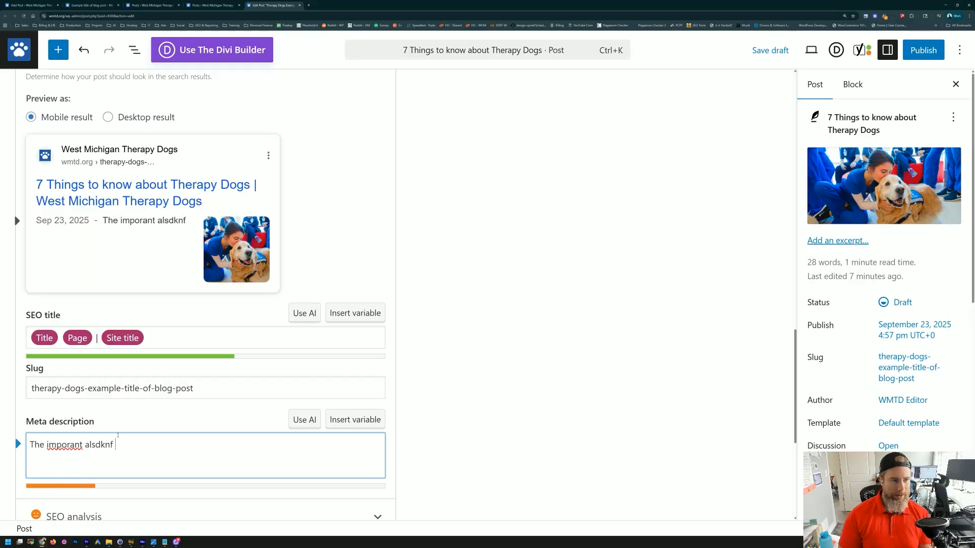
pyautogui.write('a;sldfh as;ldf nas;dfhjahs d;fajnsdf lashd')
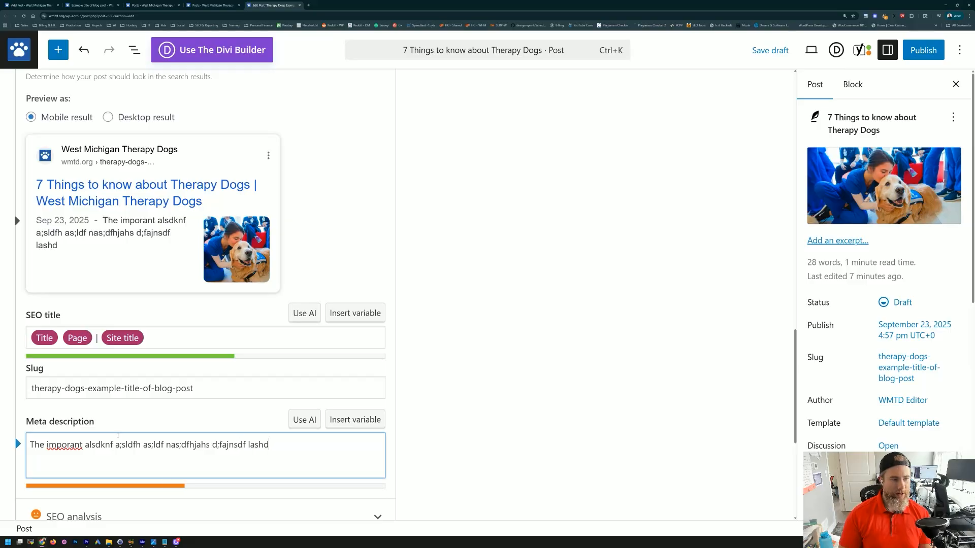
pyautogui.write('f;vsadjnfv/lasdkdf;alsdkjhfas;dljkhgasdfgasdfg')
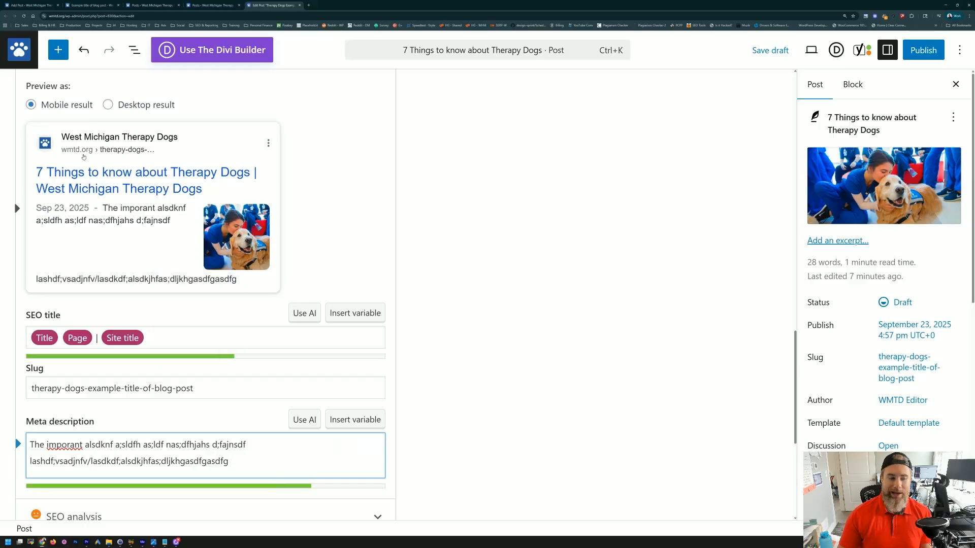
pyautogui.click(32, 108)
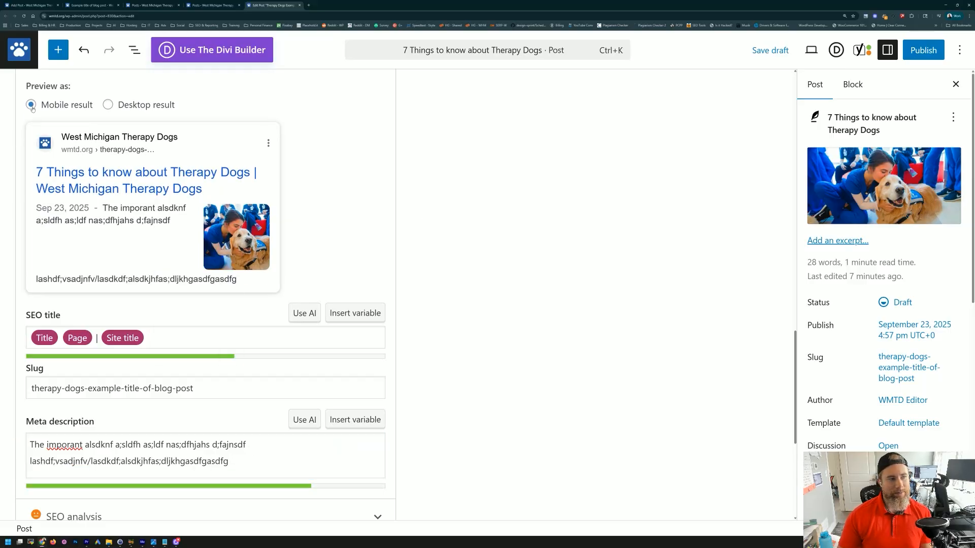
# Step: Preview the snippet as a Desktop result, then try generating the meta description with AI
pyautogui.click(109, 104)
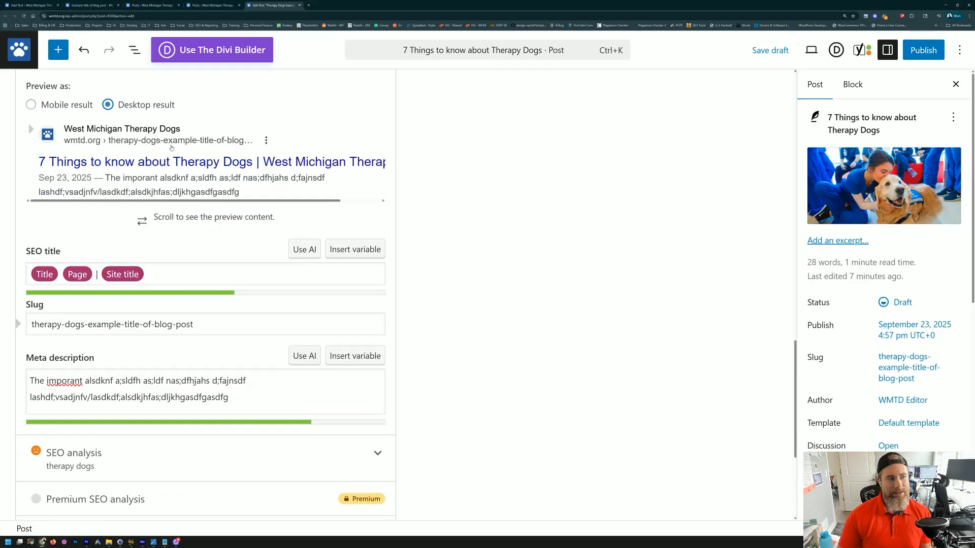
pyautogui.scroll(-2, 228, 210)
pyautogui.scroll(2, 213, 218)
pyautogui.moveTo(183, 202); pyautogui.dragTo(143, 201)
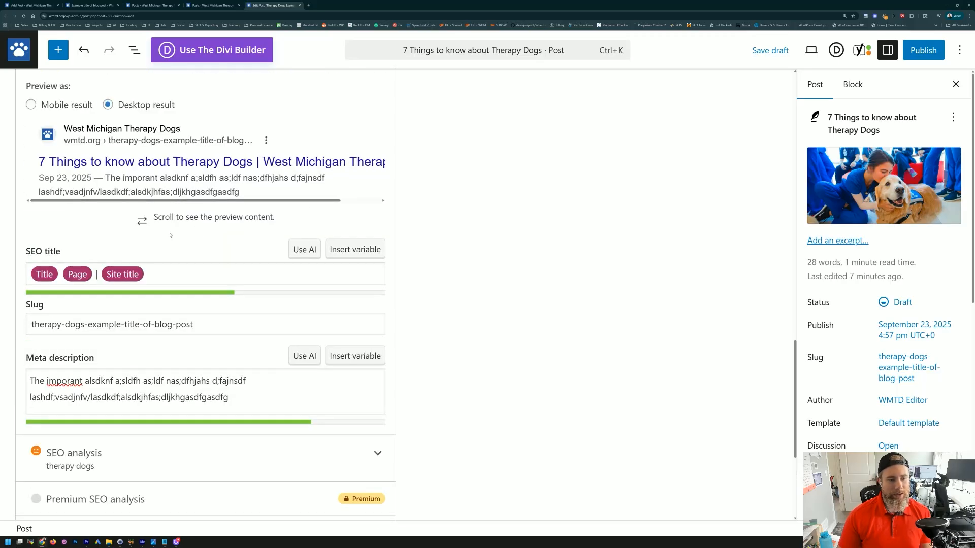
pyautogui.click(230, 398)
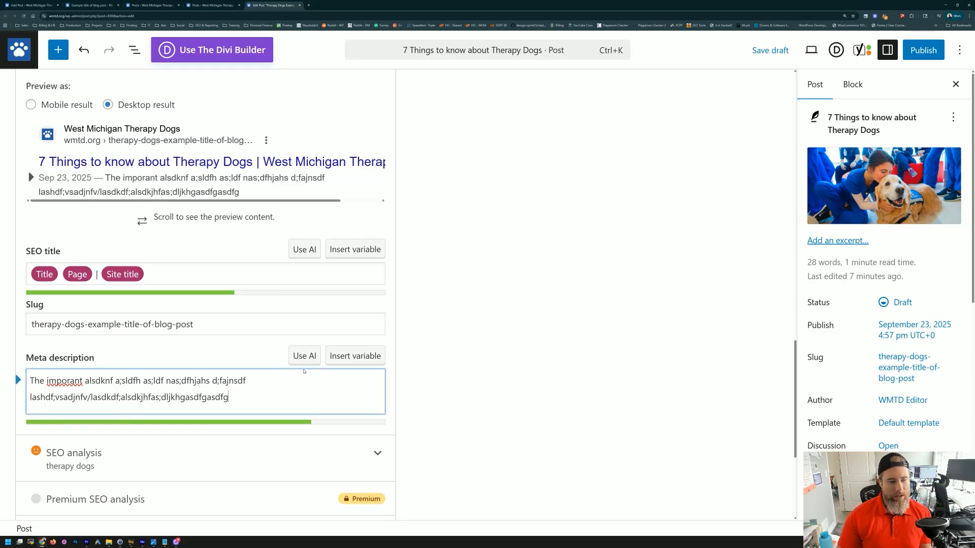
pyautogui.click(305, 356)
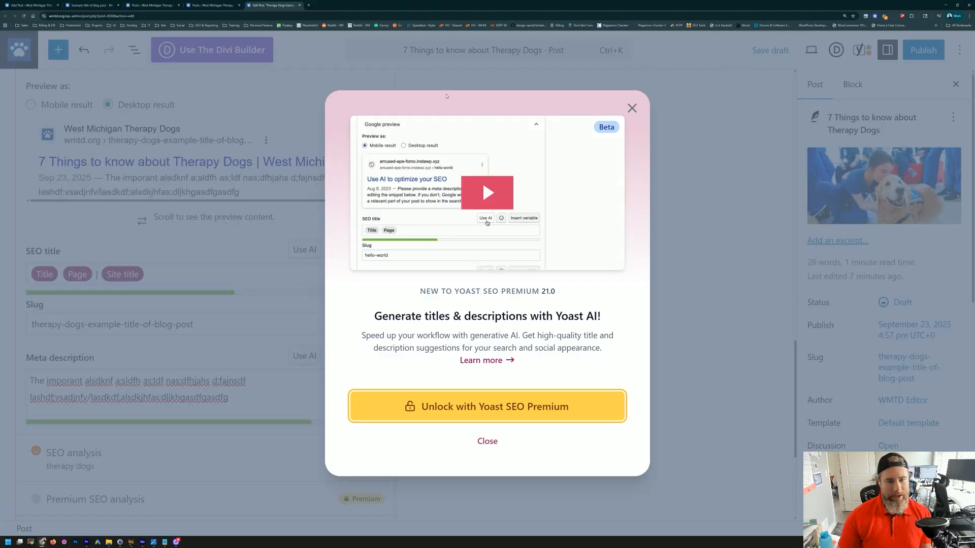
pyautogui.click(633, 109)
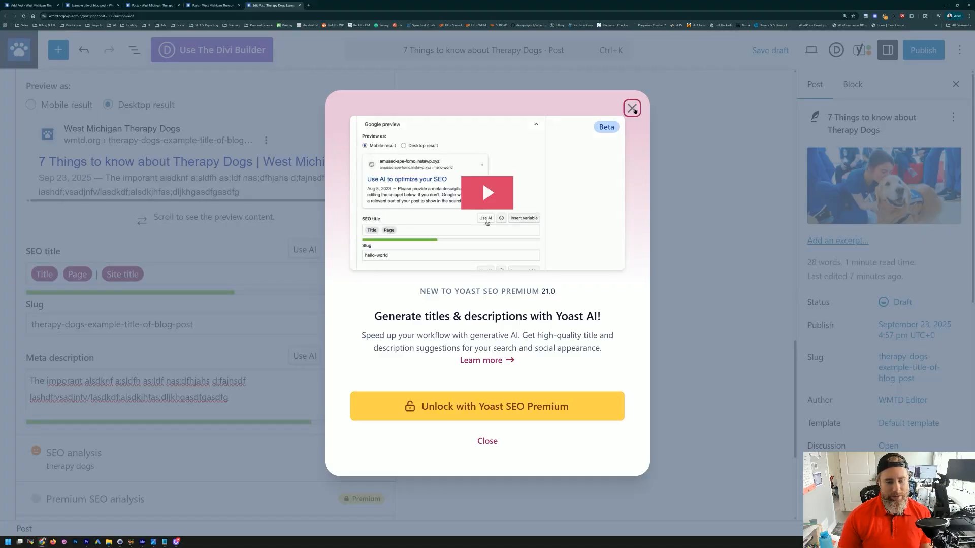
pyautogui.click(634, 109)
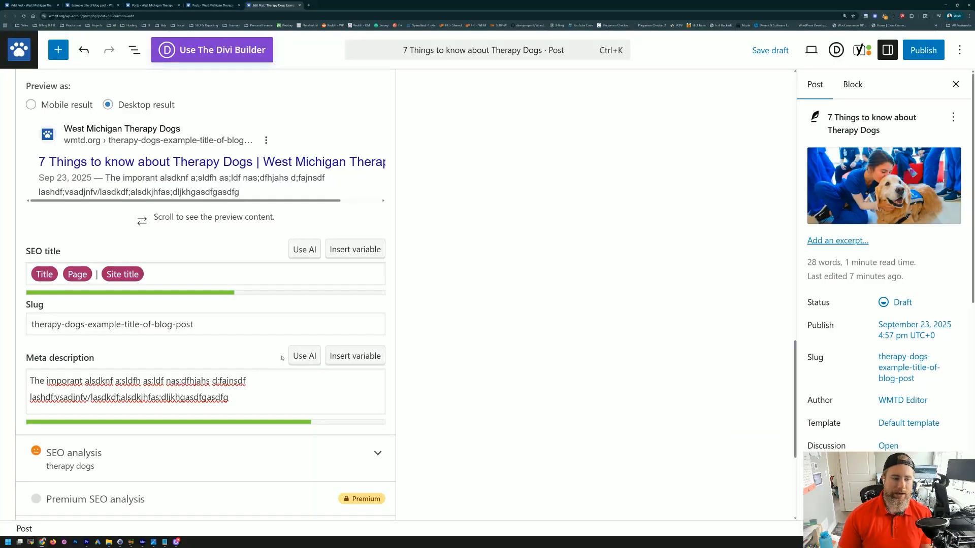
# Step: Select the whole focus keyphrase 'therapy dogs'
pyautogui.click(277, 393)
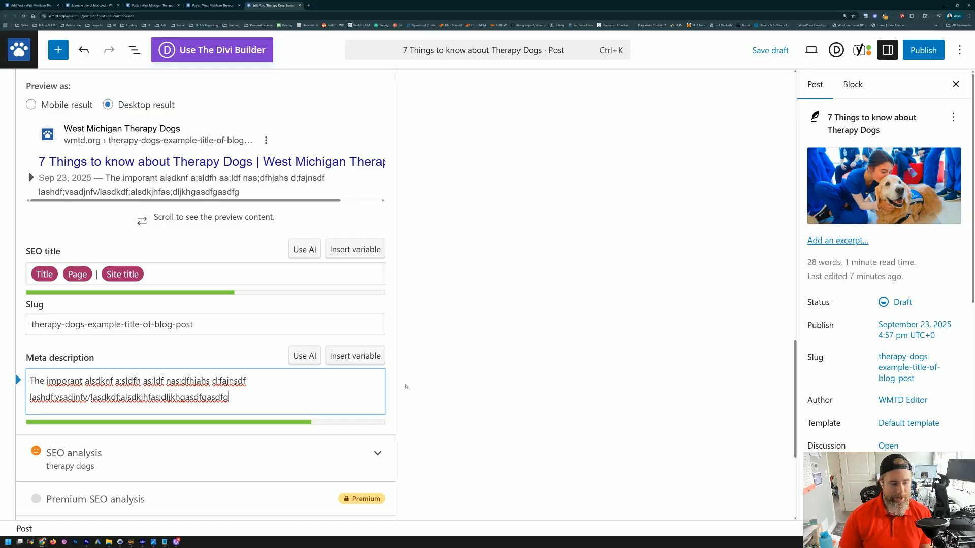
pyautogui.scroll(-2, 406, 387)
pyautogui.scroll(2, 392, 389)
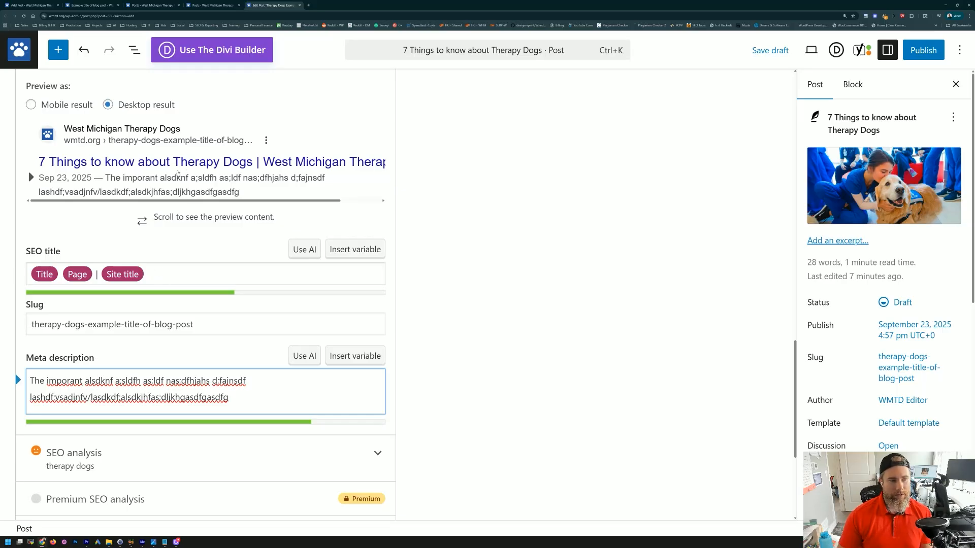
pyautogui.scroll(3, 186, 169)
pyautogui.click(58, 139)
pyautogui.hotkey('ctrl', 'a')
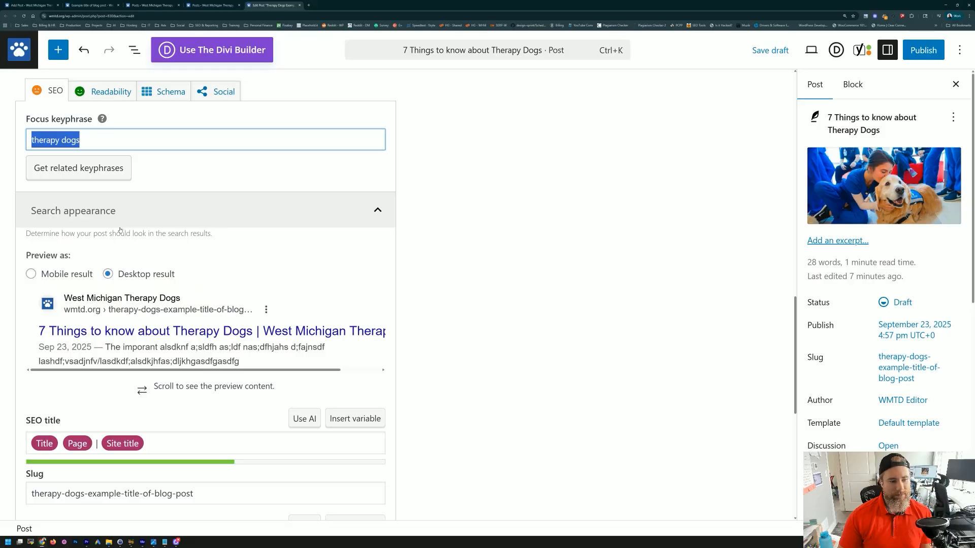
# Step: Append 'Therapy Dogs' to the end of the meta description
pyautogui.scroll(-2, 178, 305)
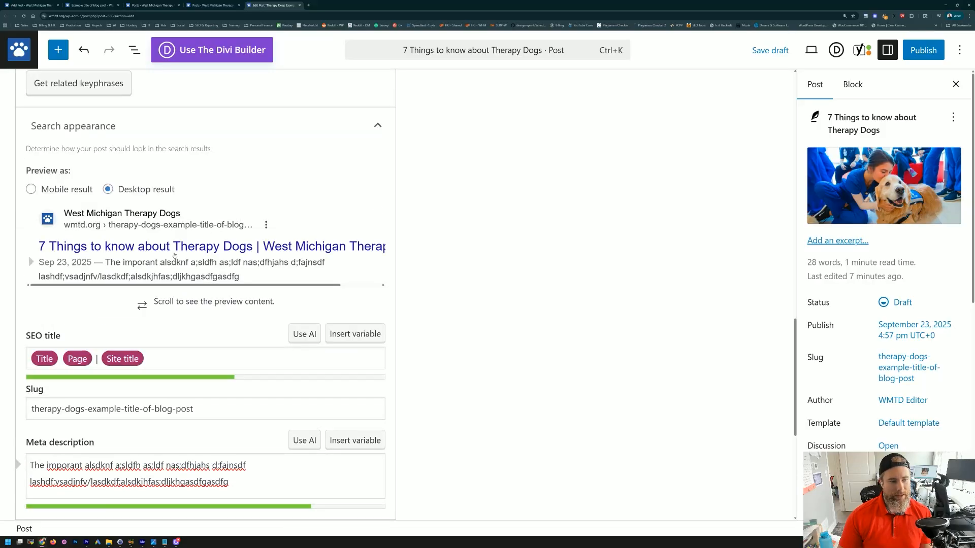
pyautogui.scroll(-2, 229, 355)
pyautogui.click(241, 387)
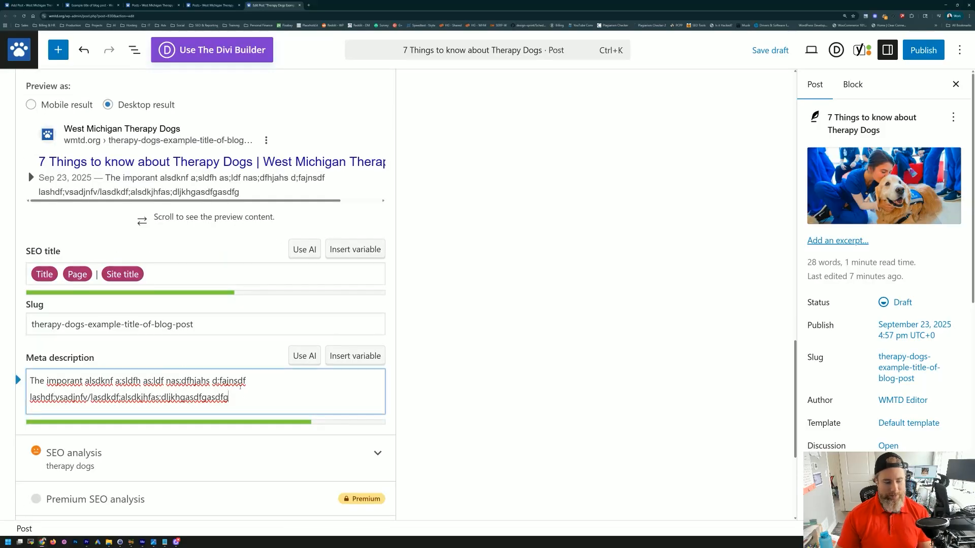
pyautogui.write('The')
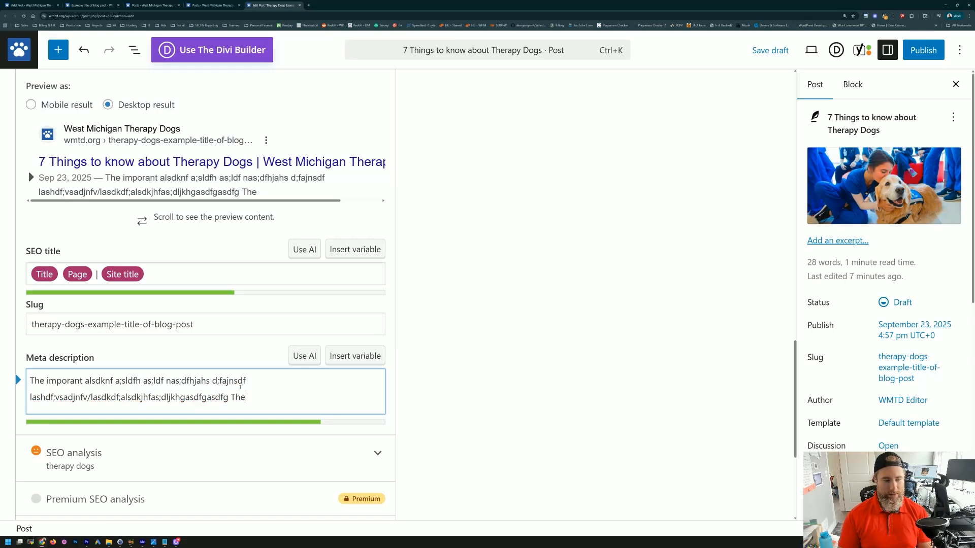
pyautogui.write('rapy Dogs')
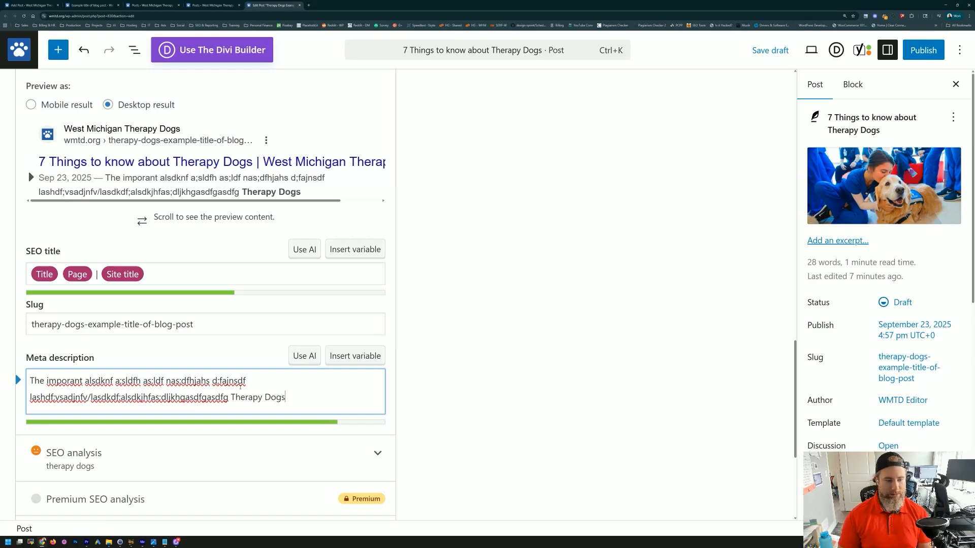
pyautogui.click(435, 364)
pyautogui.scroll(3, 201, 228)
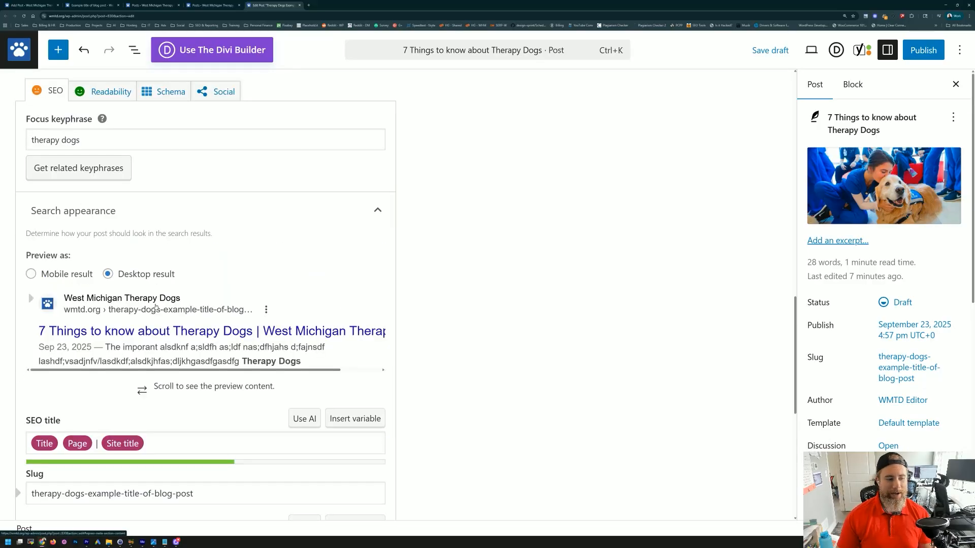
pyautogui.scroll(-3, 173, 299)
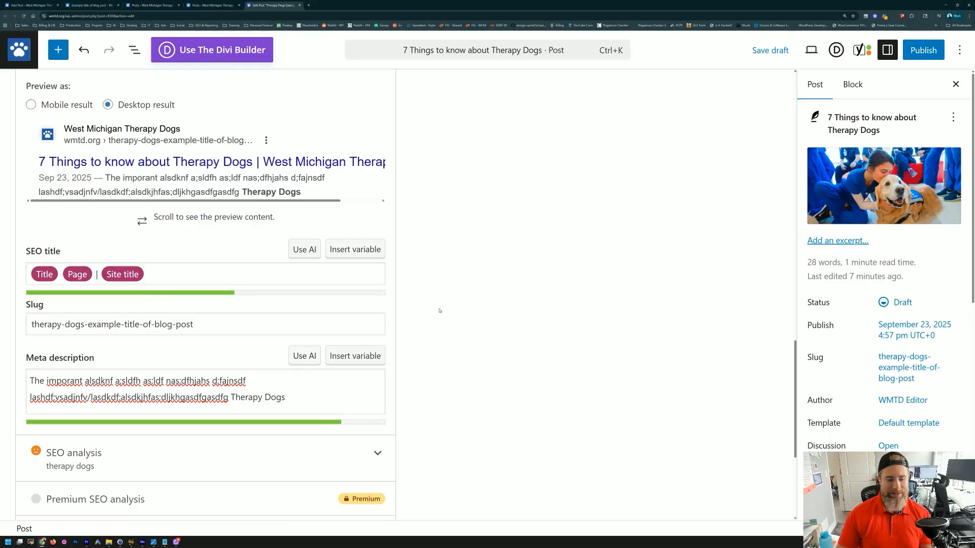
pyautogui.scroll(-4, 440, 311)
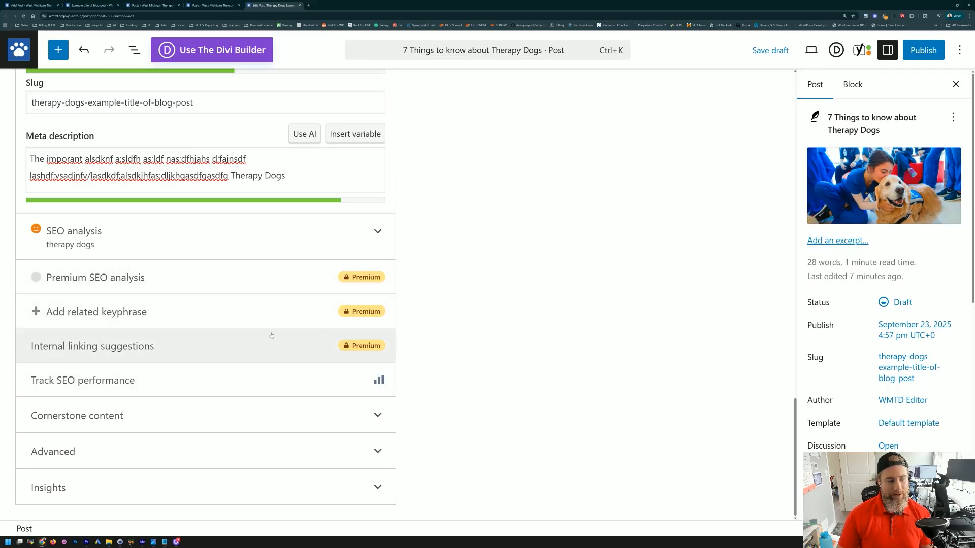
pyautogui.click(249, 373)
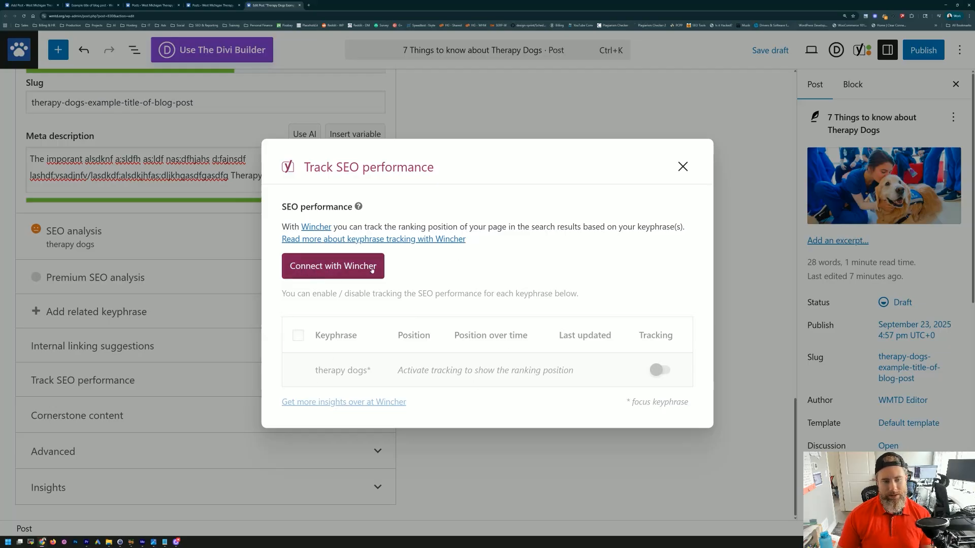
pyautogui.click(682, 167)
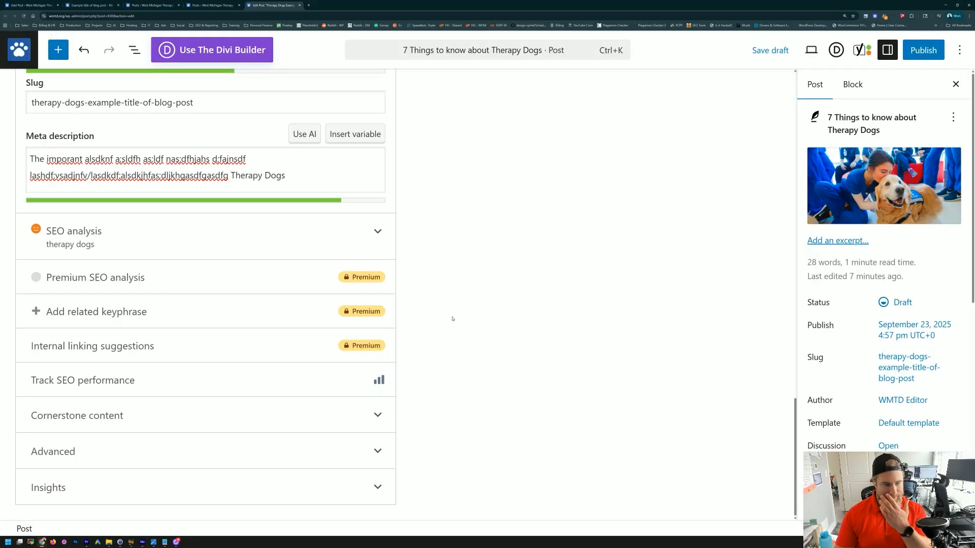
pyautogui.click(377, 414)
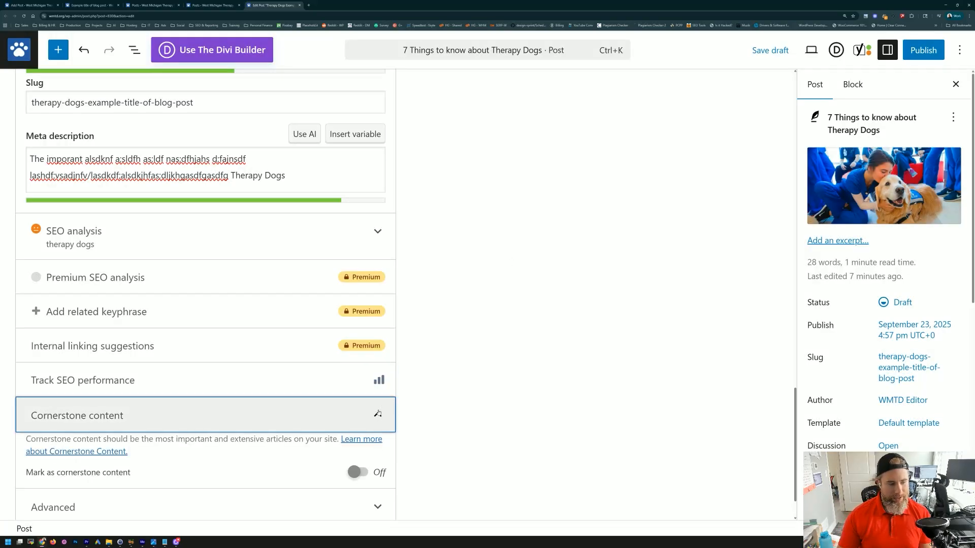
pyautogui.scroll(-1, 378, 414)
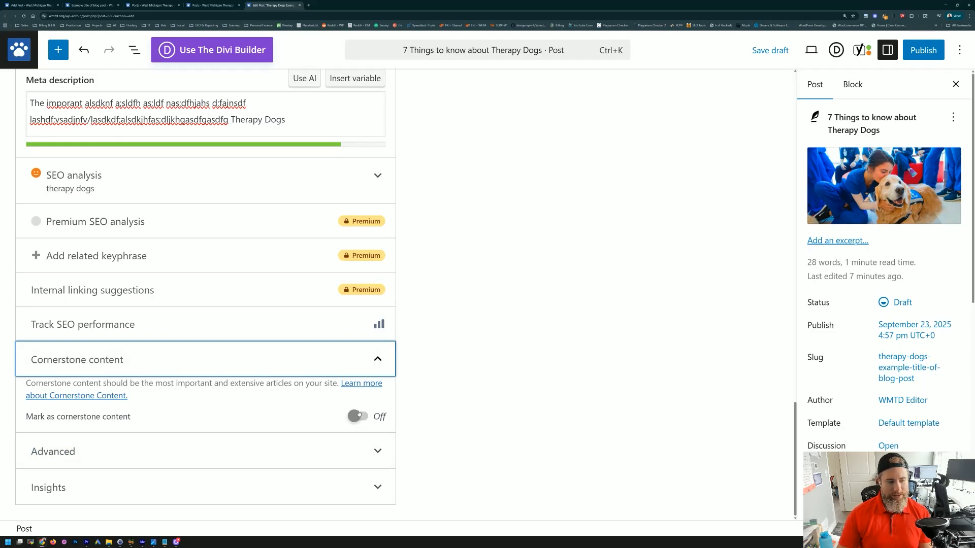
pyautogui.click(379, 366)
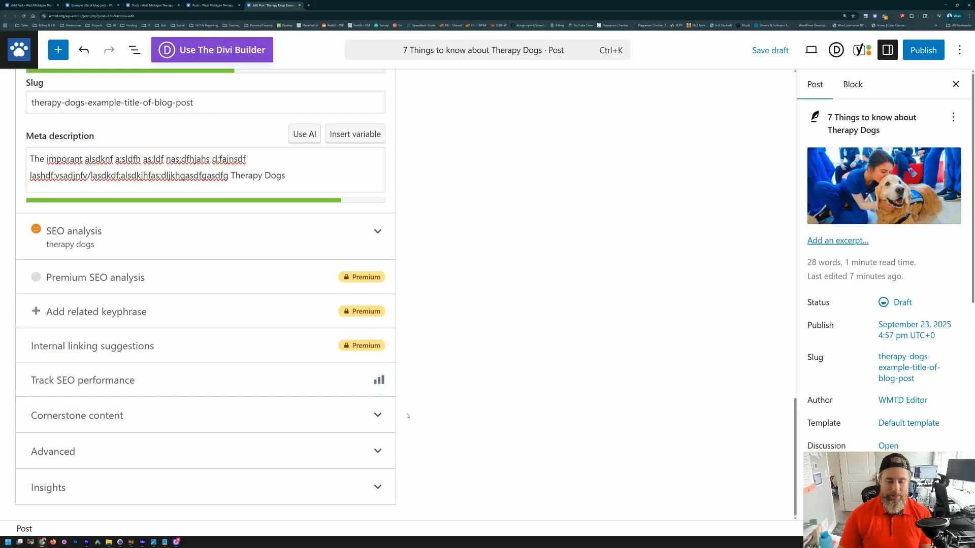
pyautogui.click(373, 451)
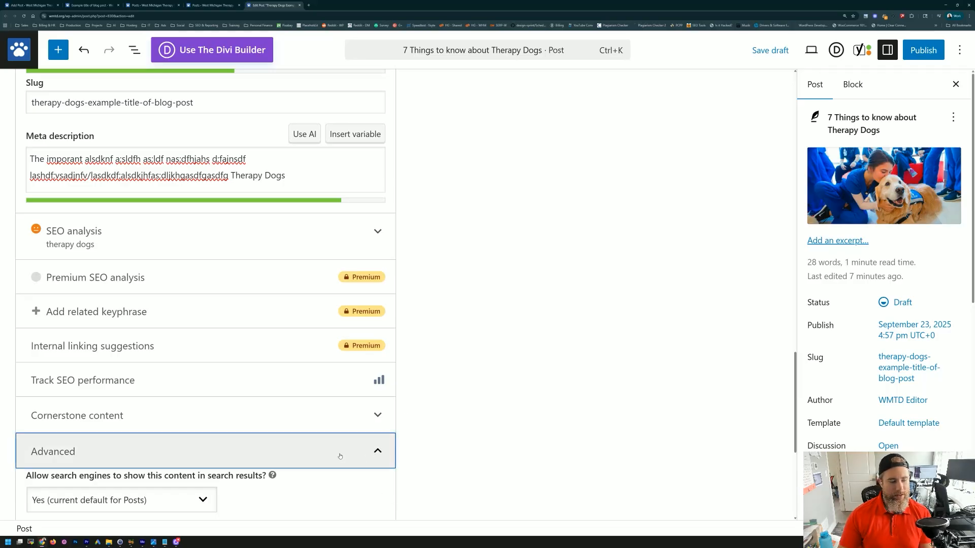
pyautogui.scroll(-5, 284, 437)
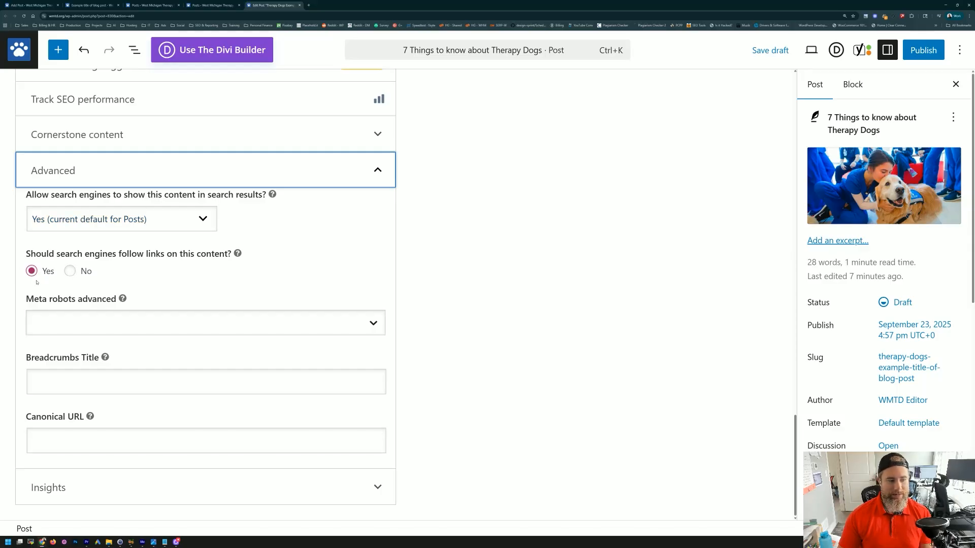
pyautogui.click(358, 172)
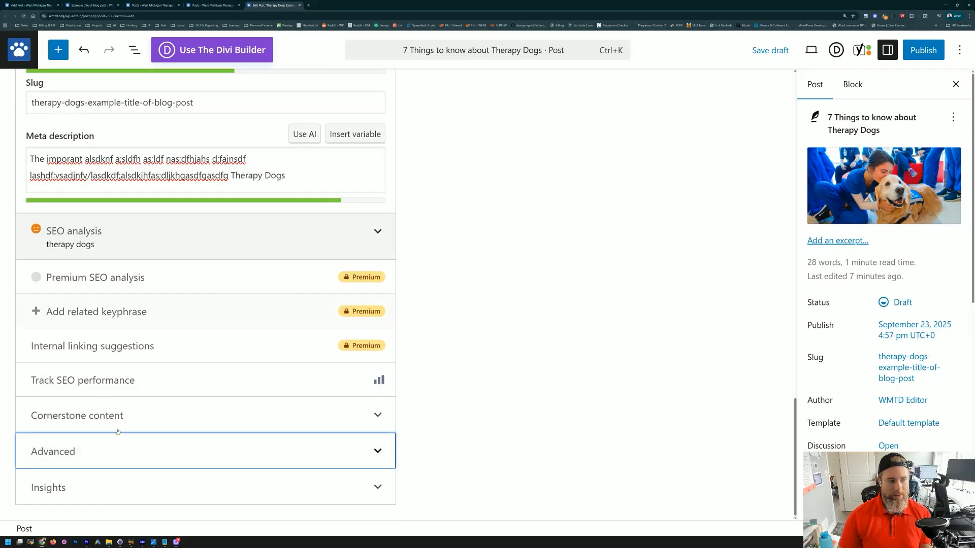
pyautogui.click(368, 487)
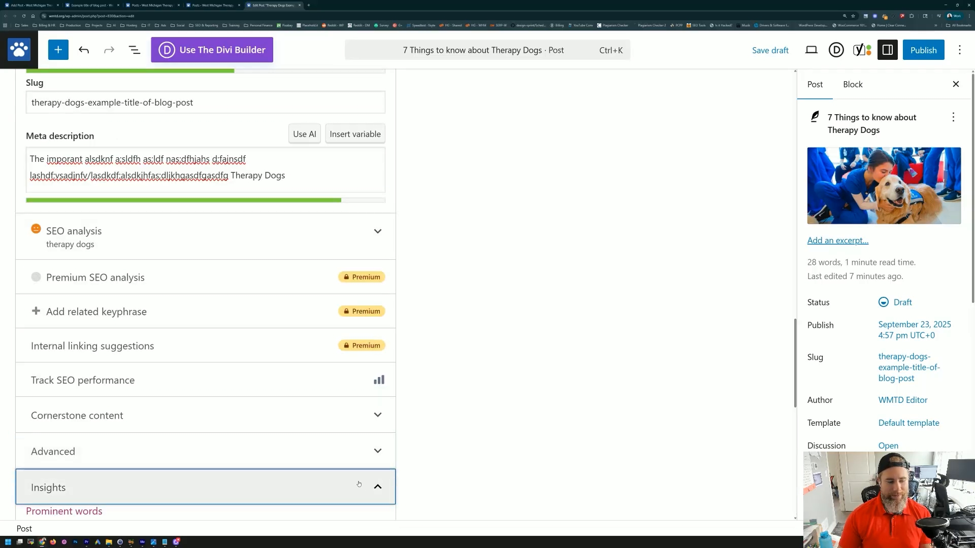
pyautogui.scroll(-5, 359, 455)
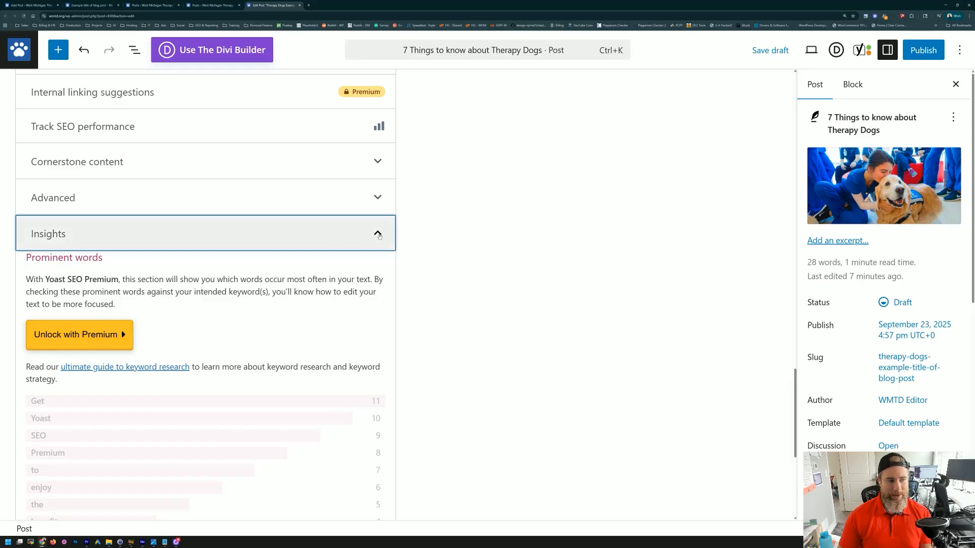
pyautogui.click(376, 233)
pyautogui.click(430, 169)
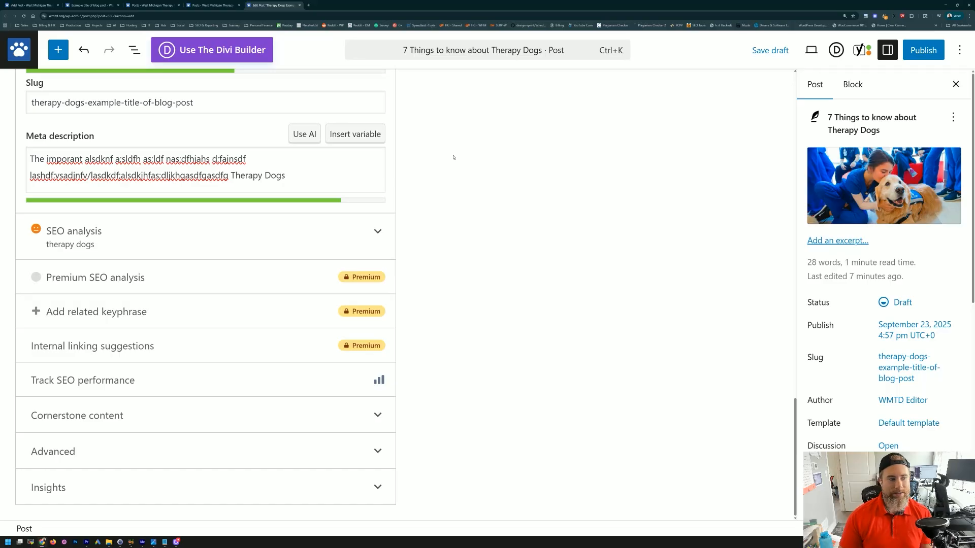
pyautogui.scroll(15, 445, 246)
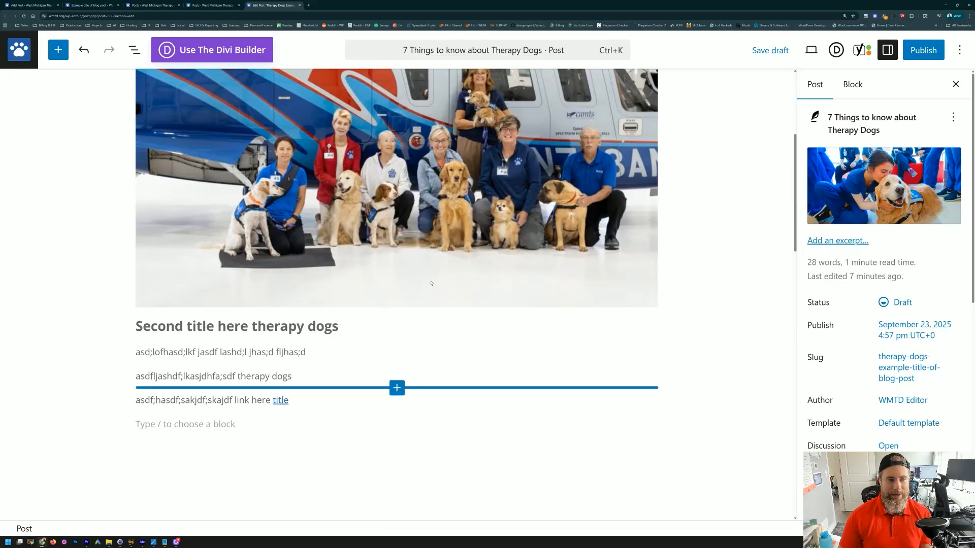
pyautogui.scroll(-7, 418, 277)
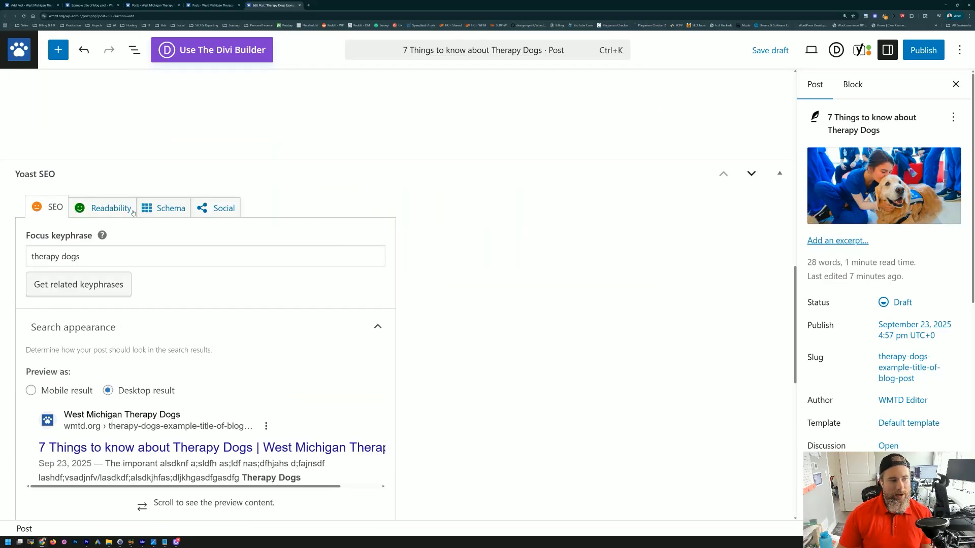
pyautogui.click(115, 212)
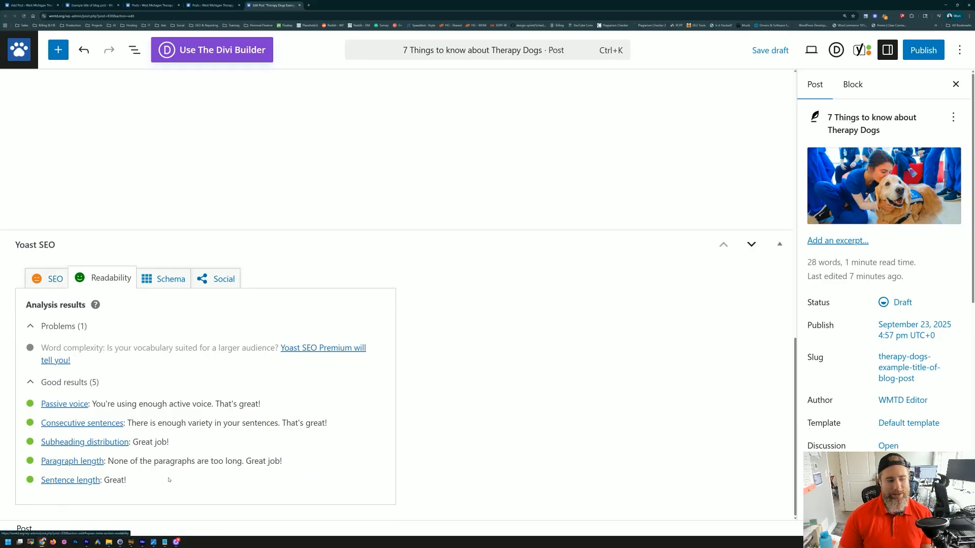
pyautogui.scroll(10, 163, 472)
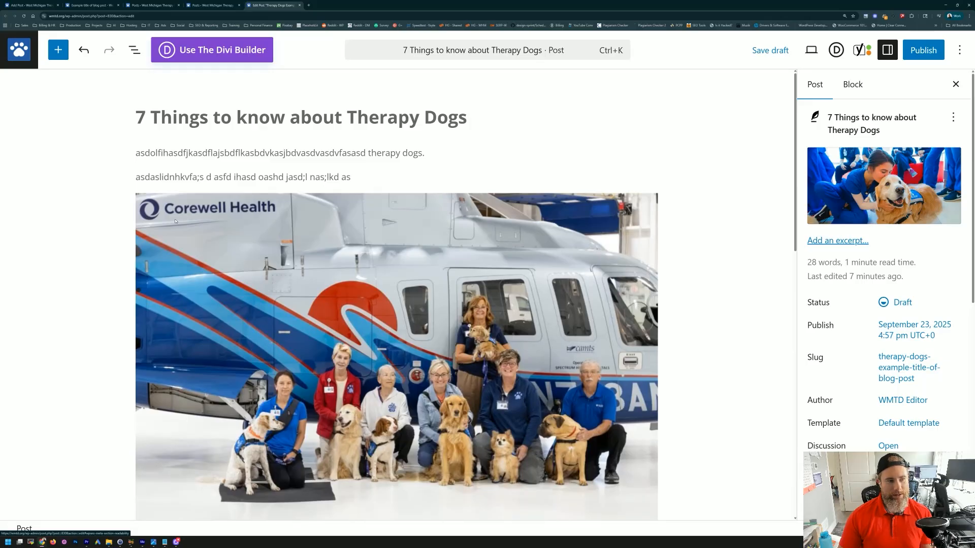
pyautogui.moveTo(338, 177); pyautogui.dragTo(149, 154)
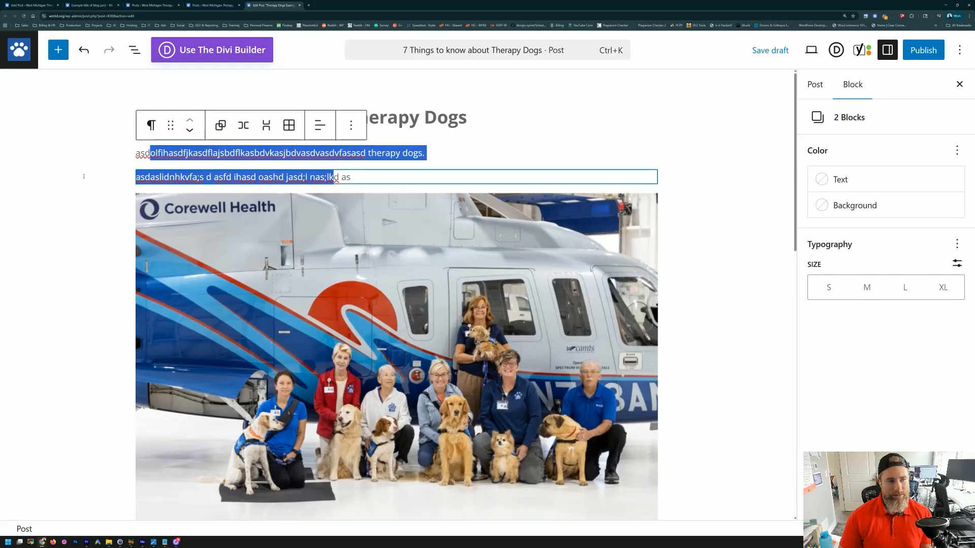
pyautogui.click(89, 343)
pyautogui.scroll(-10, 133, 361)
pyautogui.scroll(-3, 168, 359)
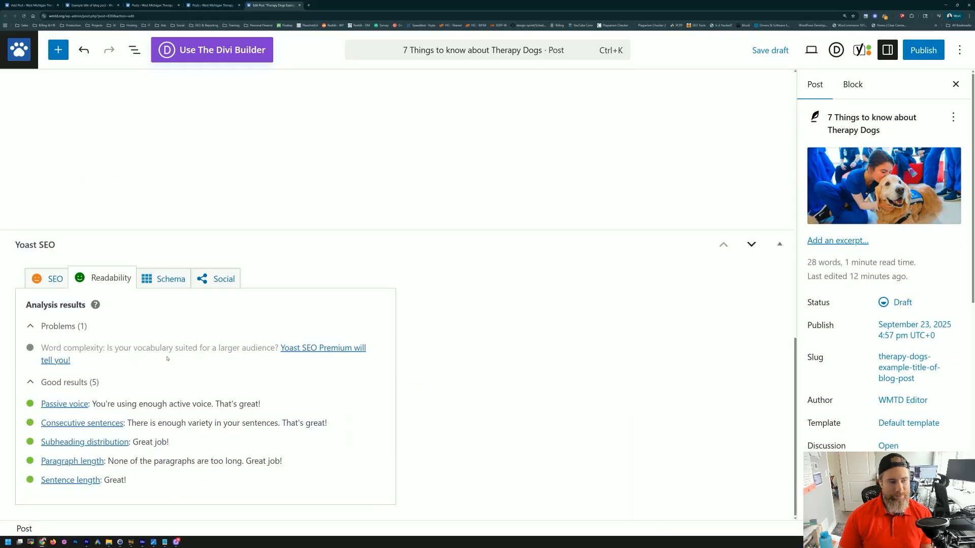
pyautogui.click(49, 278)
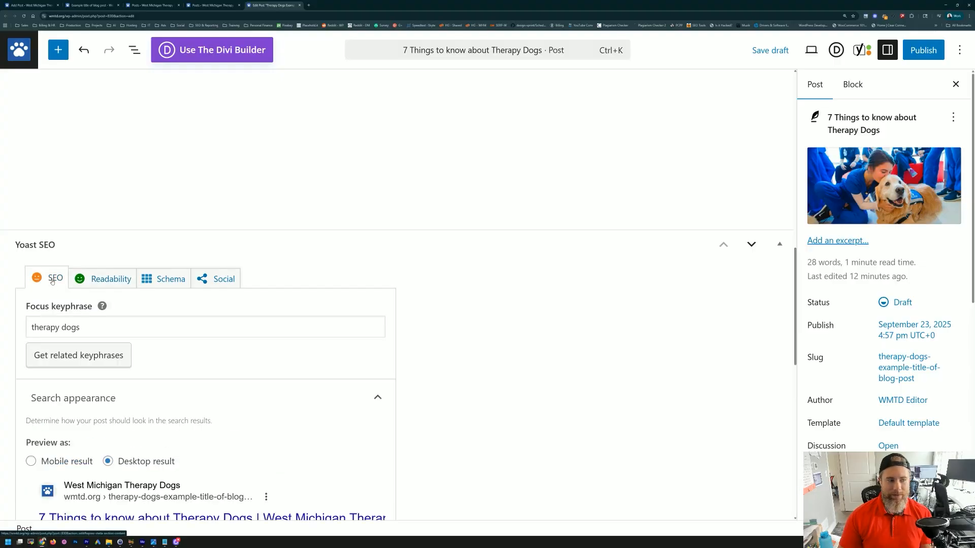
pyautogui.scroll(-2, 824, 390)
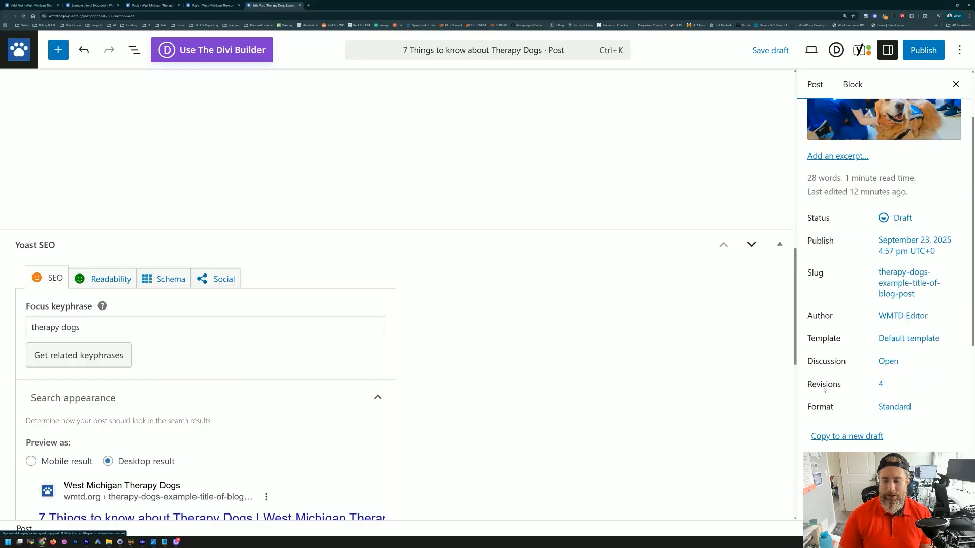
pyautogui.scroll(-5, 822, 387)
pyautogui.scroll(4, 822, 388)
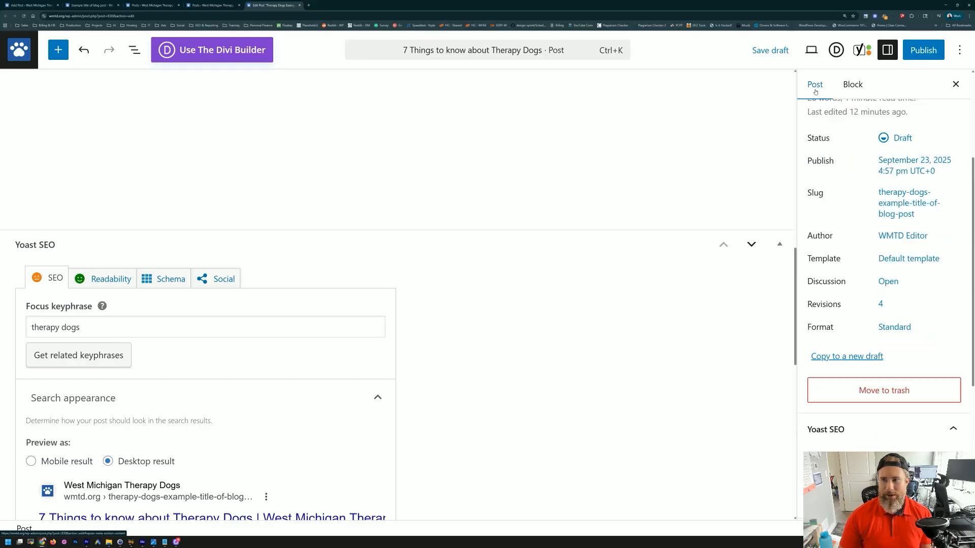
pyautogui.click(853, 84)
pyautogui.click(815, 84)
pyautogui.scroll(-6, 824, 350)
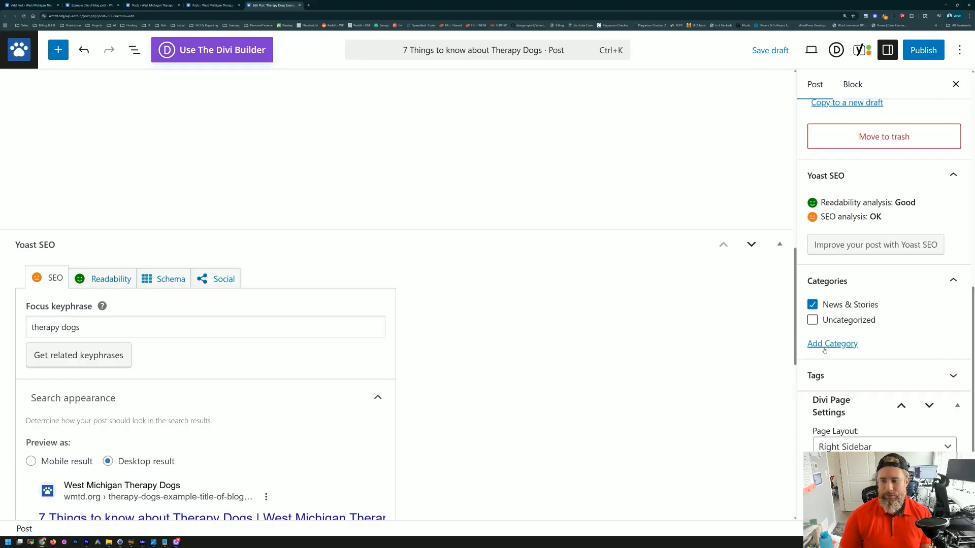
# Step: Expand the SEO analysis problems in the Yoast sidebar and view the Schema page and article types
pyautogui.click(891, 246)
pyautogui.scroll(-5, 864, 274)
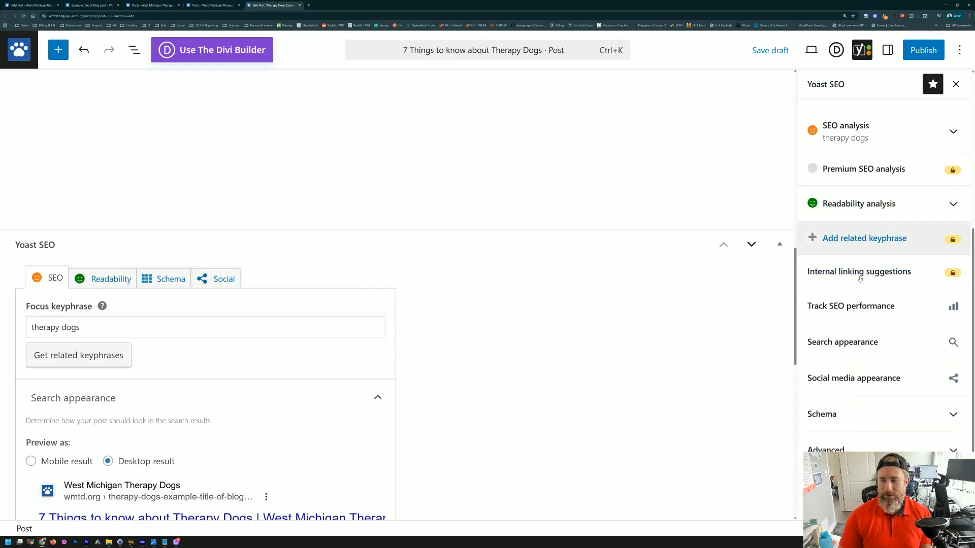
pyautogui.click(871, 211)
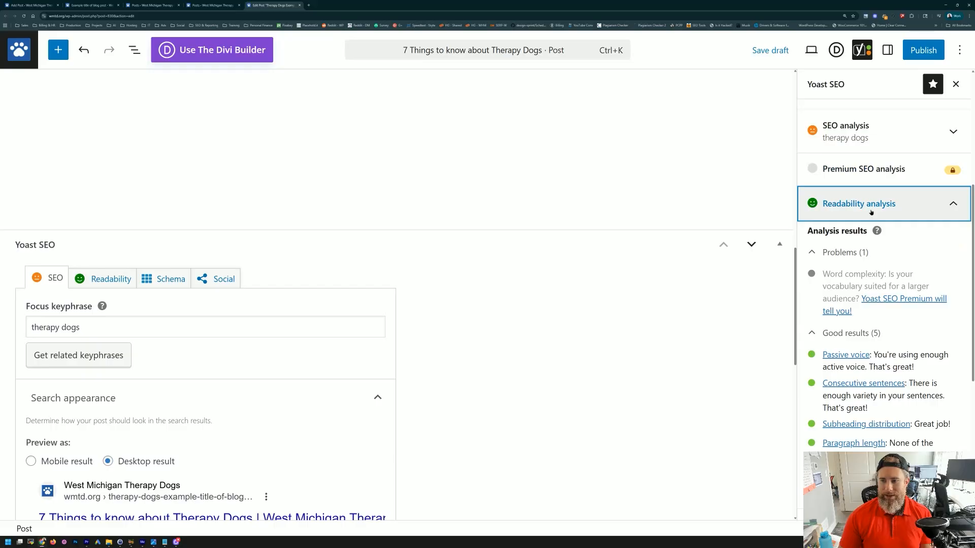
pyautogui.click(871, 211)
pyautogui.click(853, 131)
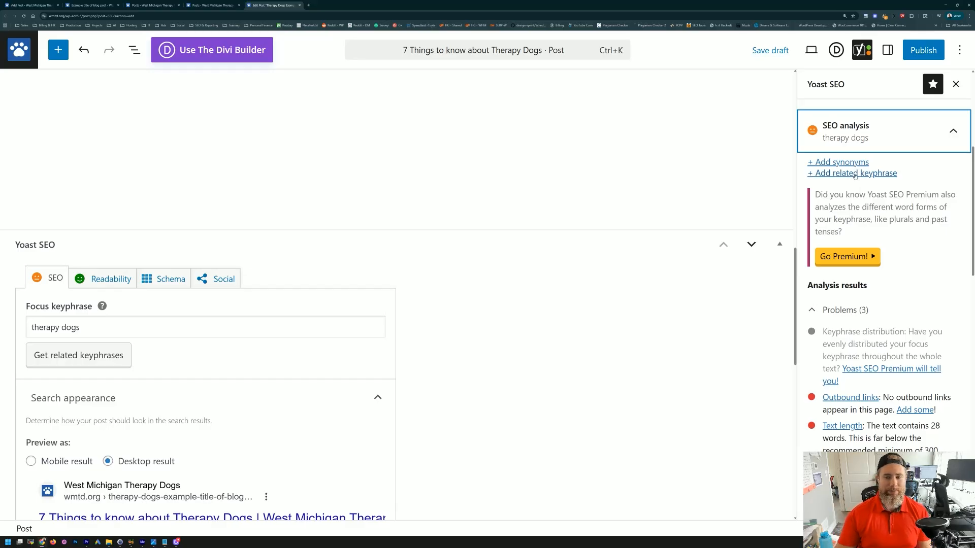
pyautogui.click(412, 290)
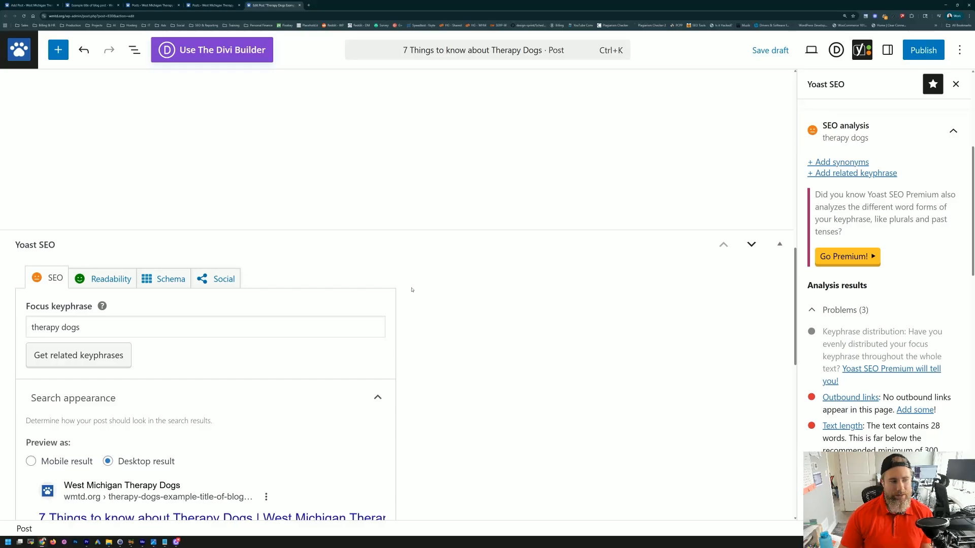
pyautogui.click(161, 283)
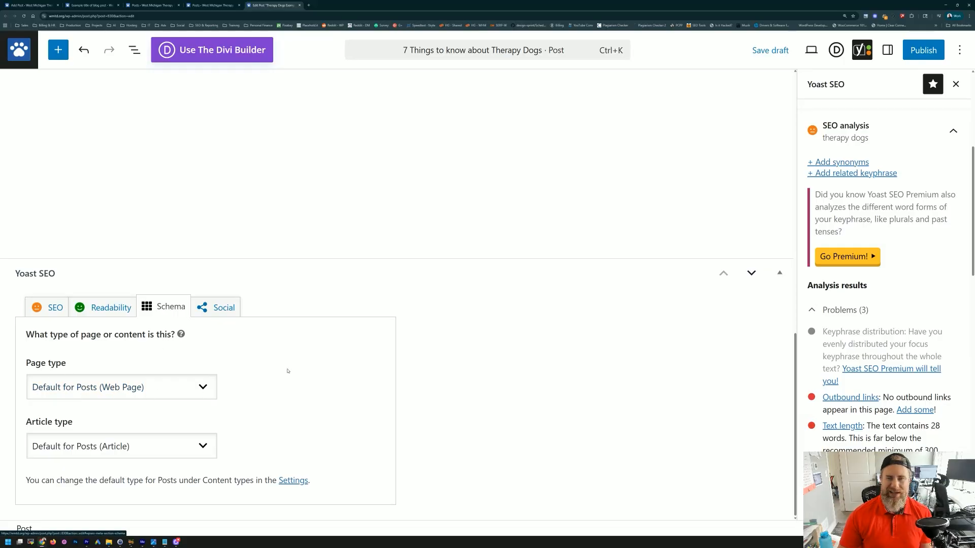
pyautogui.click(206, 387)
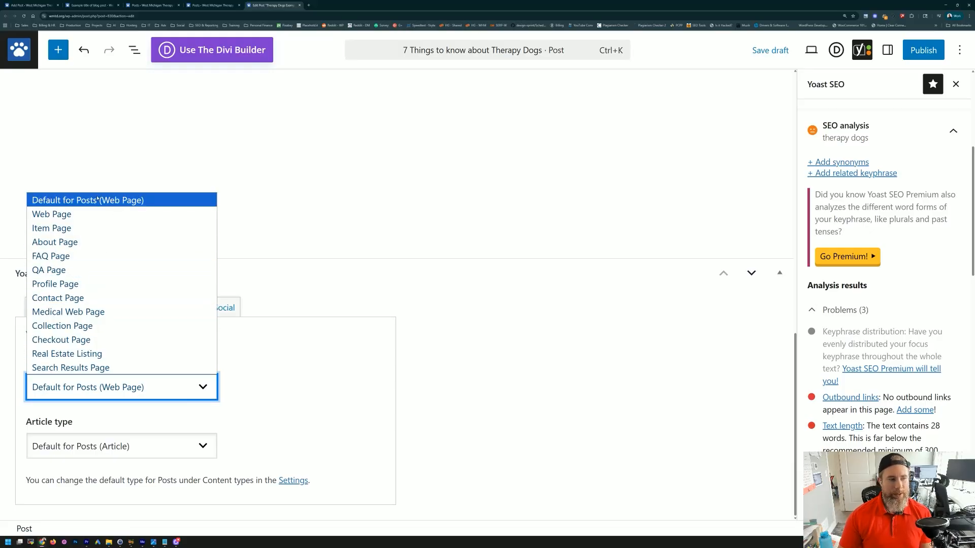
pyautogui.click(310, 361)
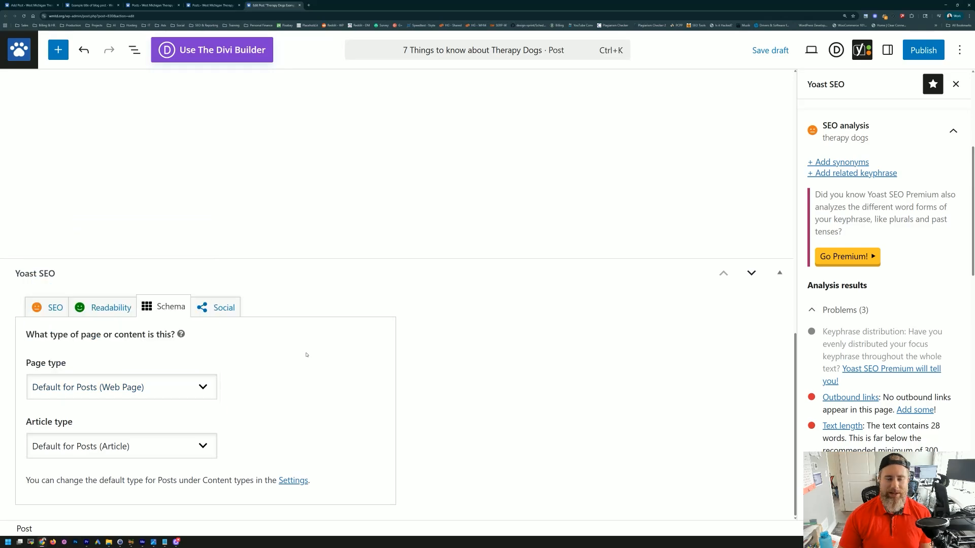
pyautogui.click(220, 312)
pyautogui.scroll(-2, 229, 421)
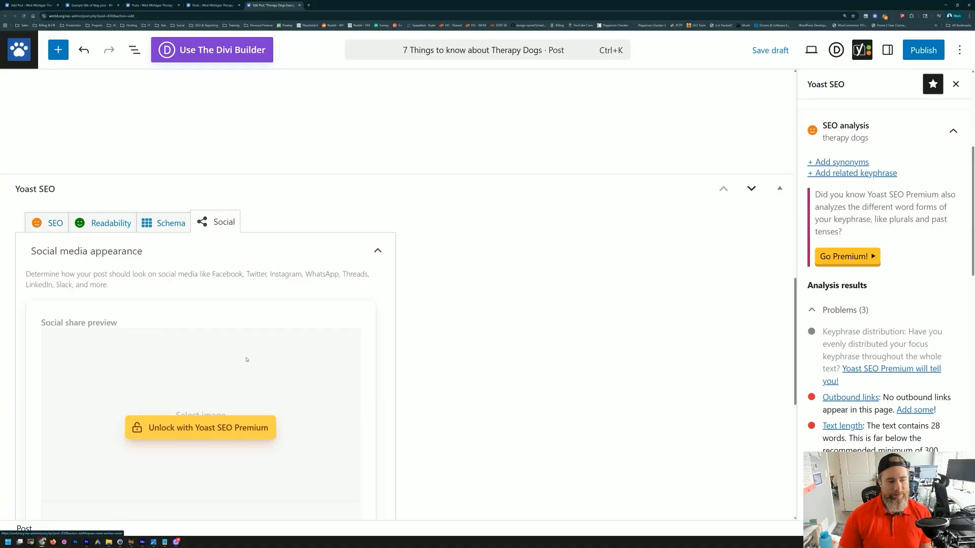
pyautogui.scroll(-5, 246, 359)
pyautogui.scroll(2, 183, 210)
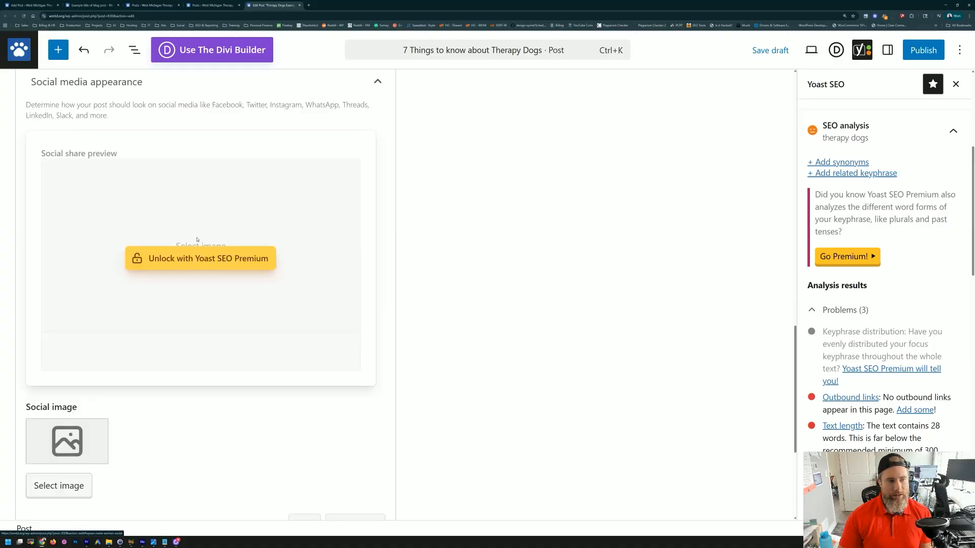
pyautogui.scroll(-3, 252, 319)
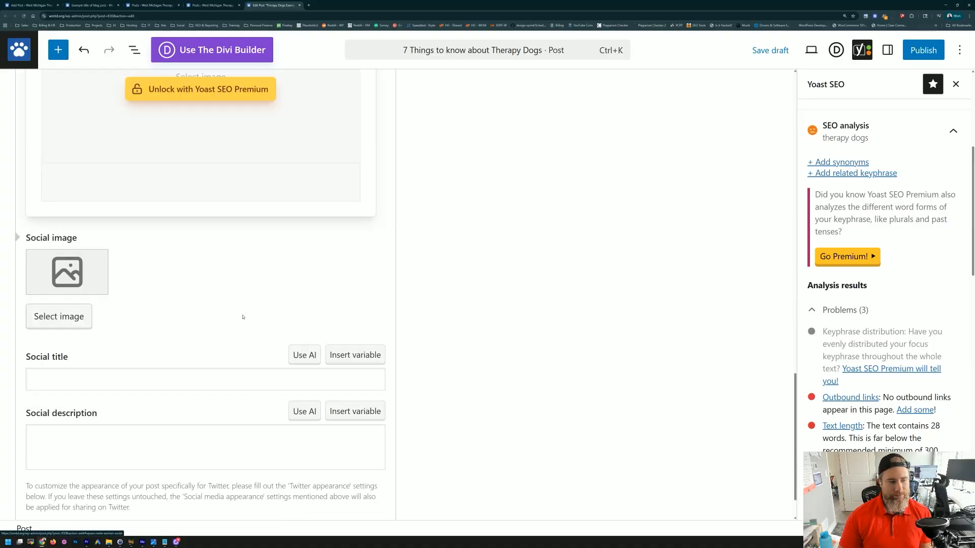
pyautogui.scroll(4, 82, 273)
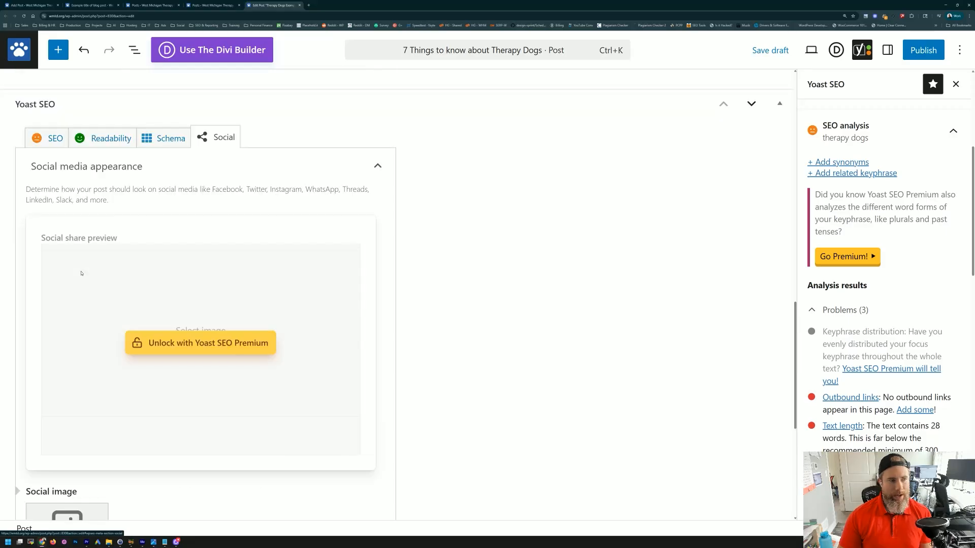
pyautogui.scroll(-4, 195, 285)
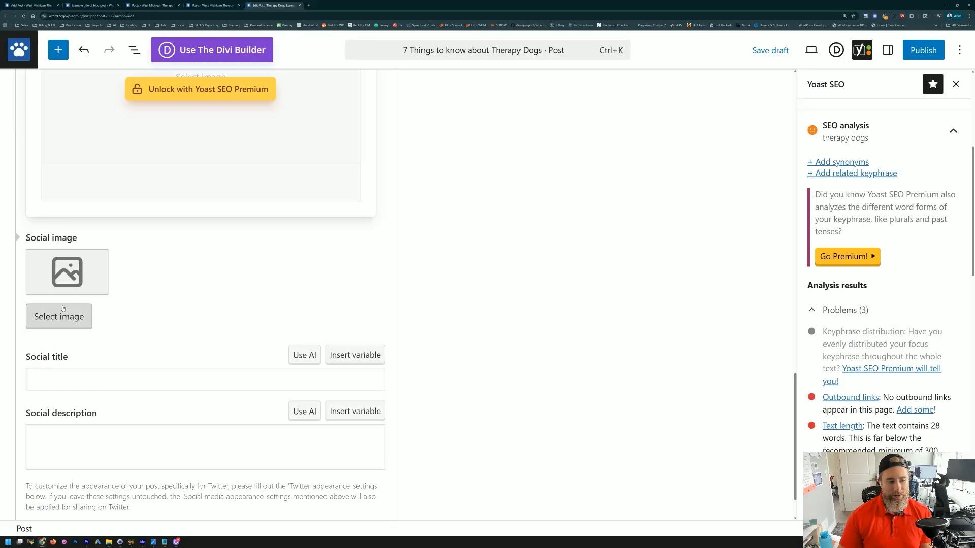
pyautogui.scroll(-1, 94, 340)
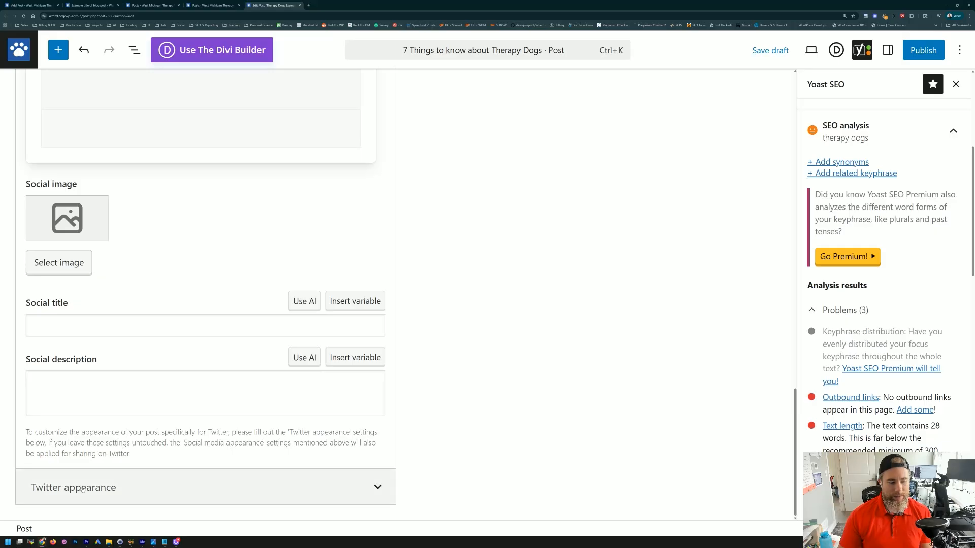
pyautogui.click(101, 487)
pyautogui.scroll(-5, 102, 305)
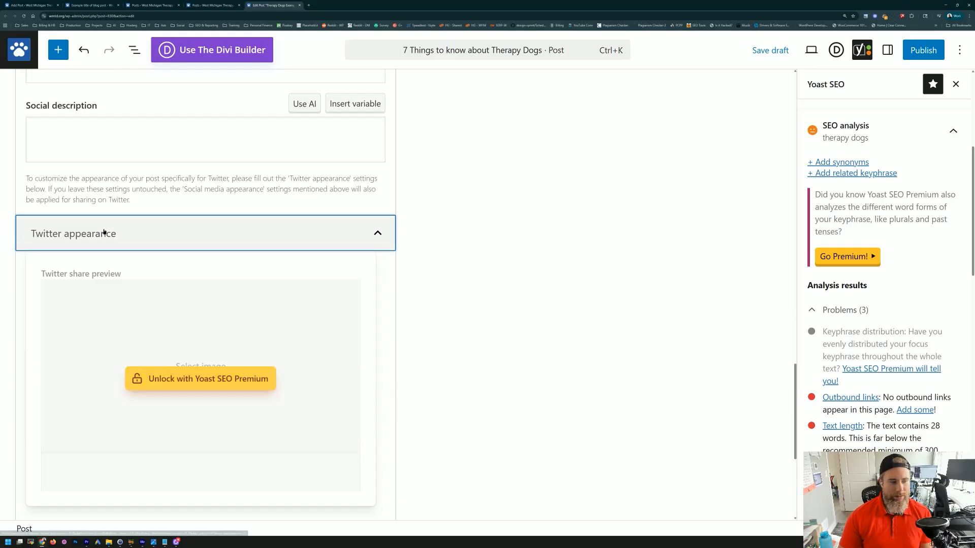
pyautogui.click(102, 226)
pyautogui.scroll(7, 214, 428)
pyautogui.scroll(-4, 215, 427)
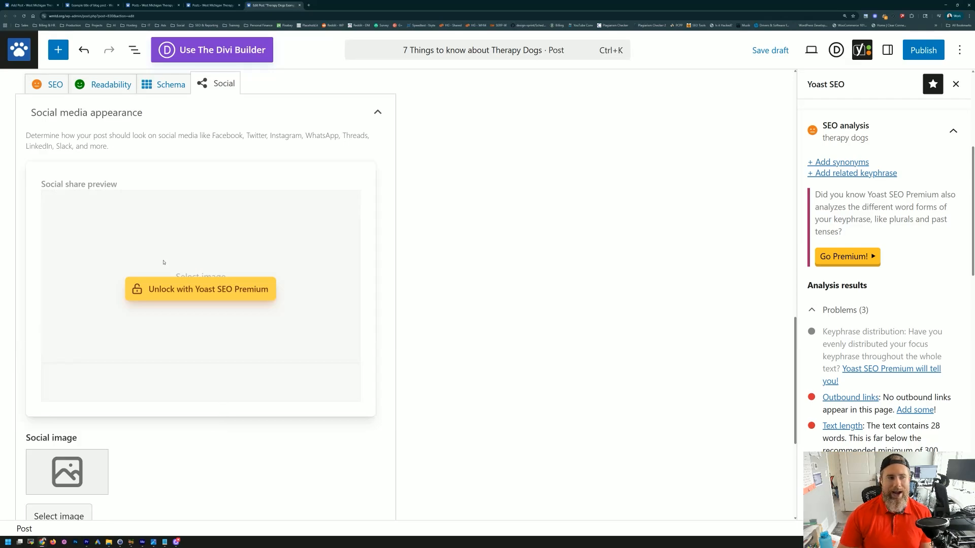
pyautogui.scroll(10, 181, 274)
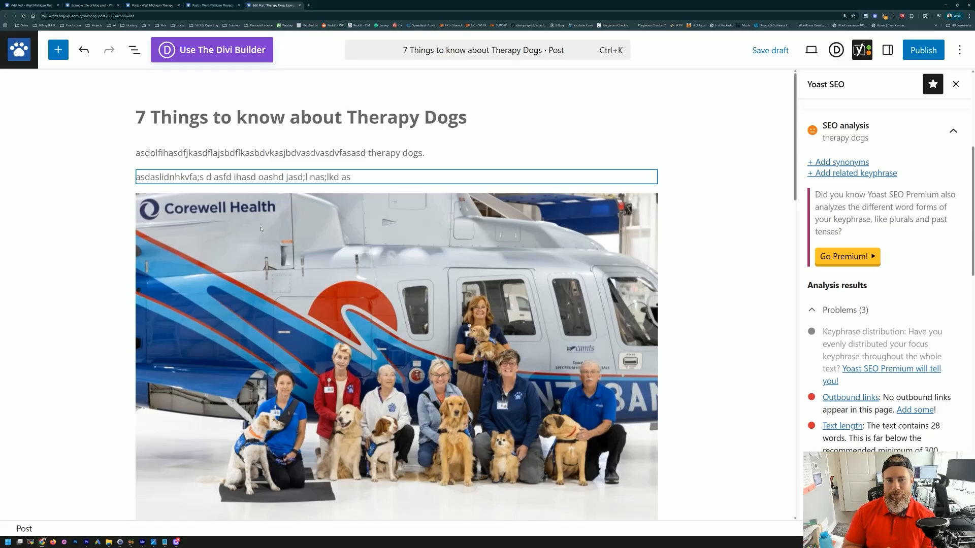
# Step: Save the '7 Things to know about Therapy Dogs' draft and open the pre-publish checklist
pyautogui.scroll(5, 875, 210)
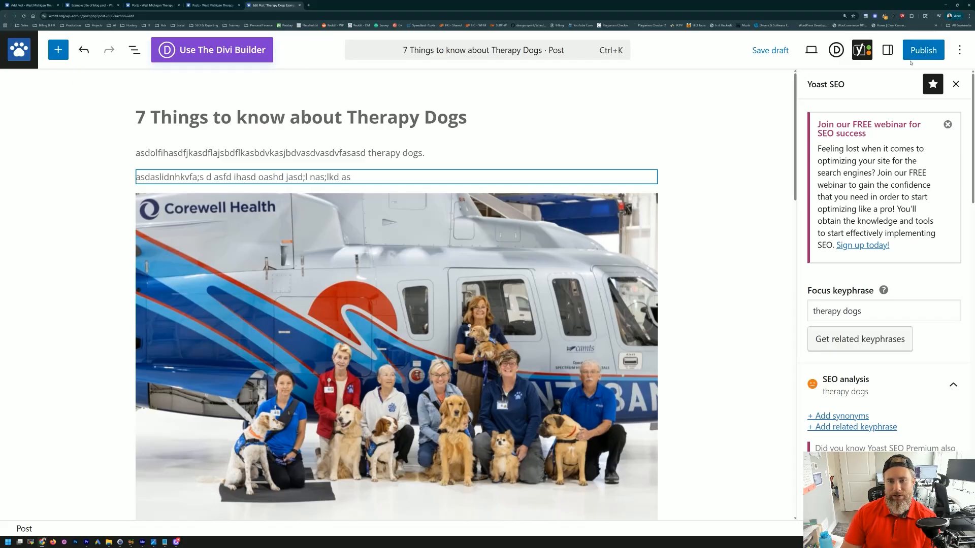
pyautogui.click(770, 50)
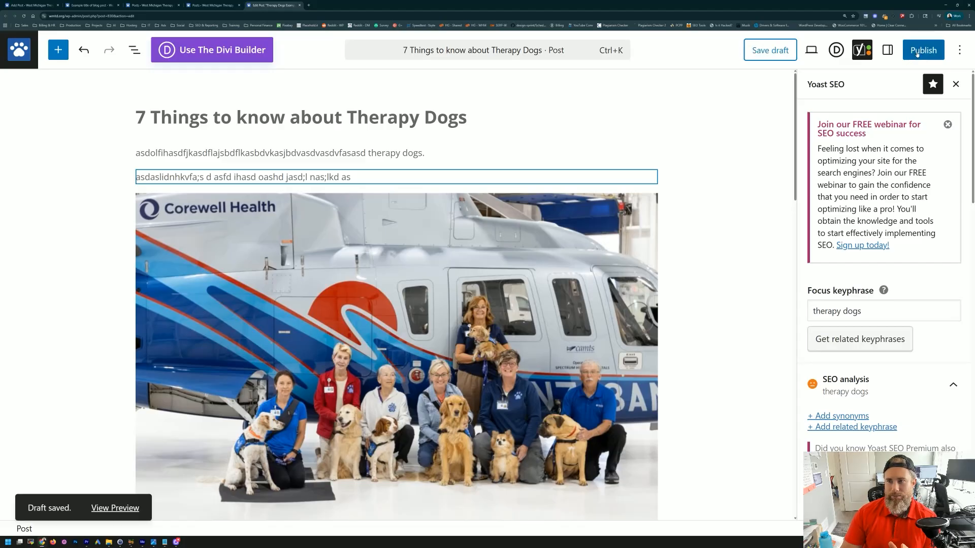
pyautogui.click(916, 53)
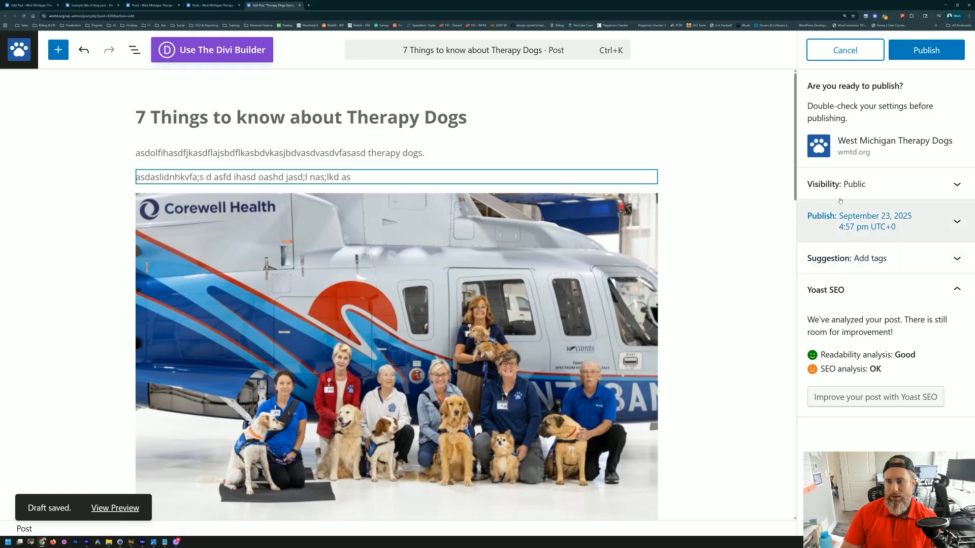
# Step: Publish the post after checking Visibility, copy its address, and open a new browser tab
pyautogui.click(848, 184)
pyautogui.click(877, 189)
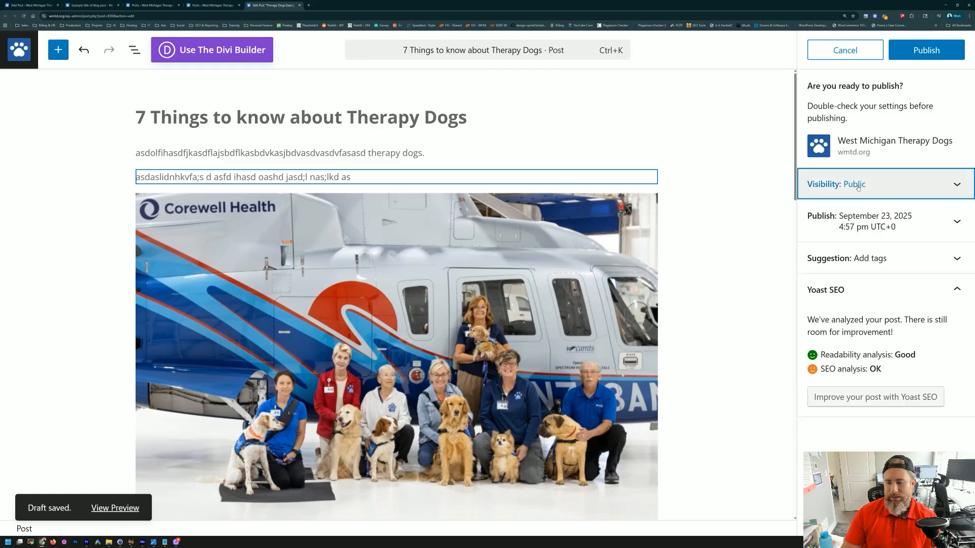
pyautogui.click(914, 55)
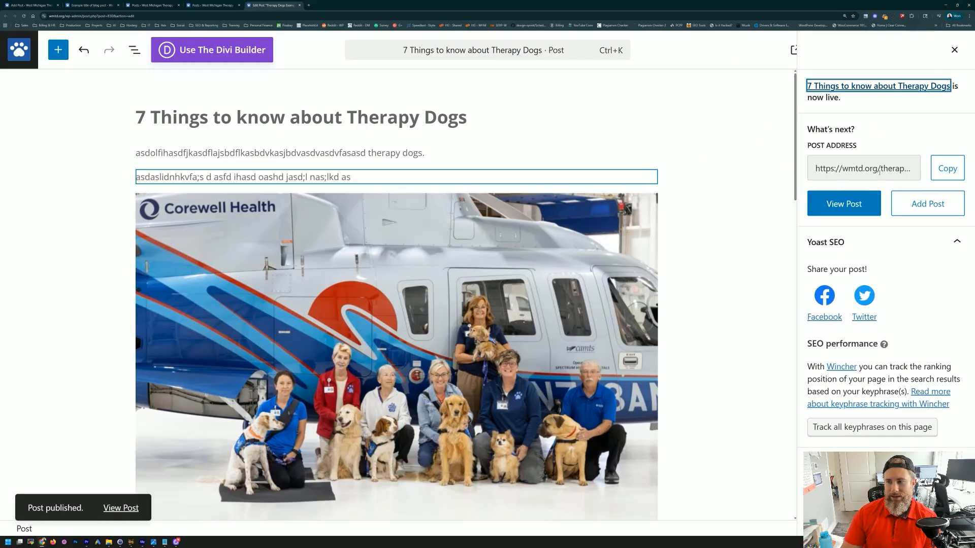
pyautogui.click(948, 168)
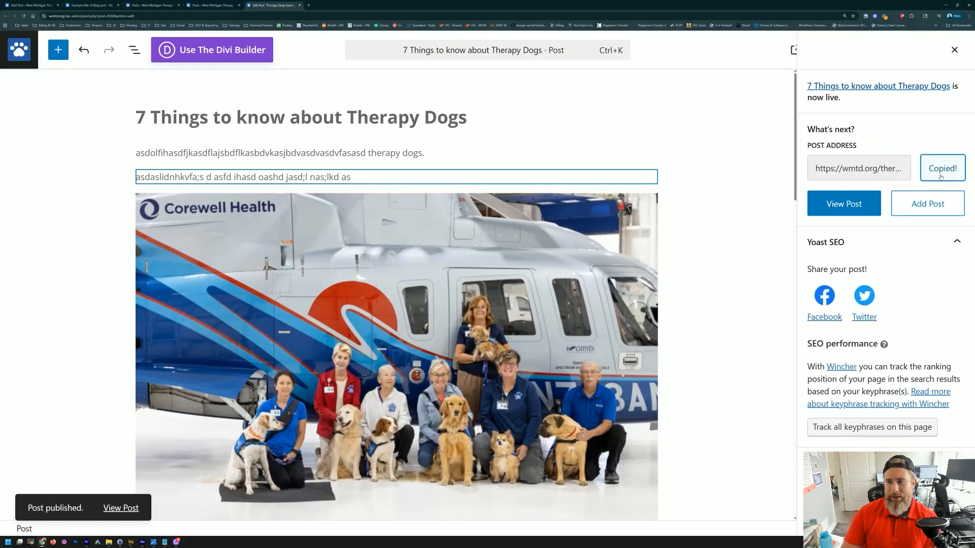
pyautogui.click(309, 7)
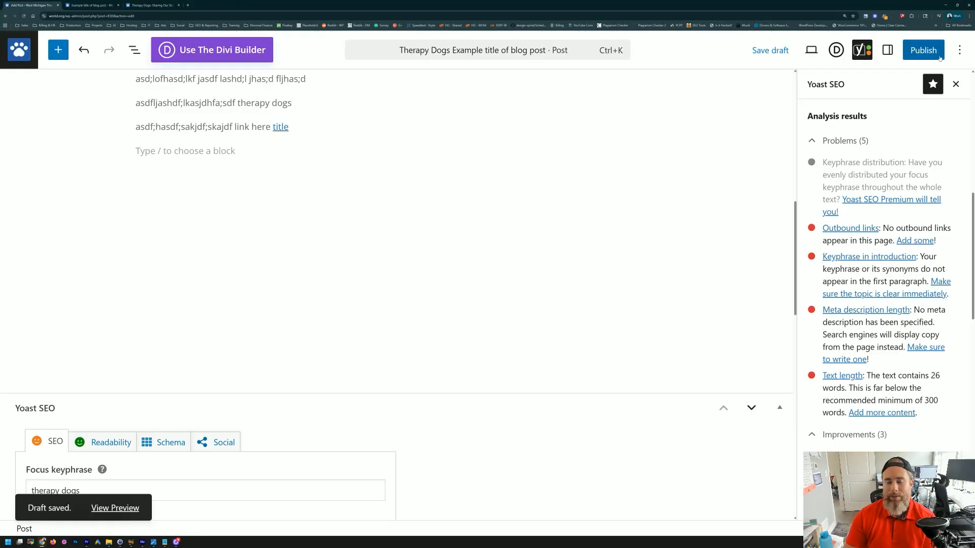
# Step: Save the draft and end the first paragraph with ' therapy dogs.'
pyautogui.scroll(3, 472, 260)
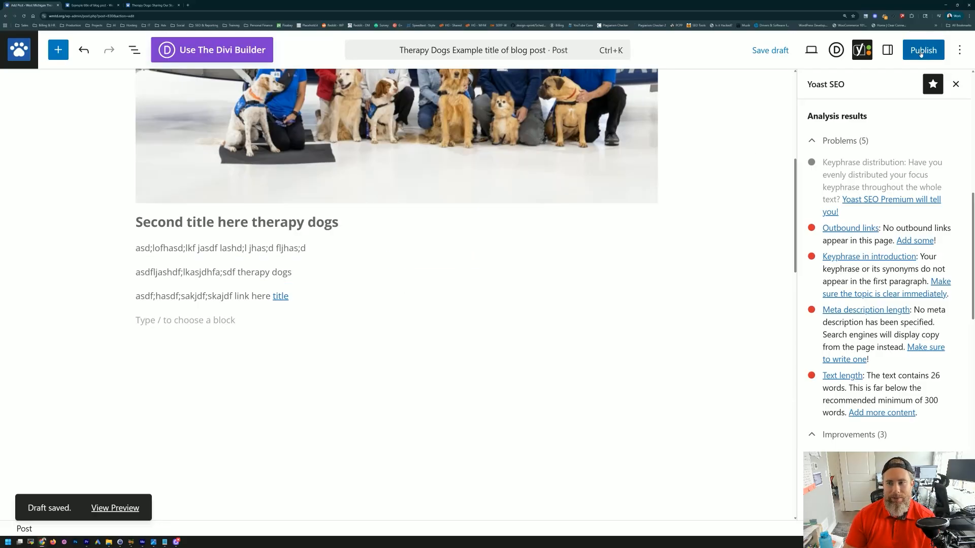
pyautogui.click(770, 50)
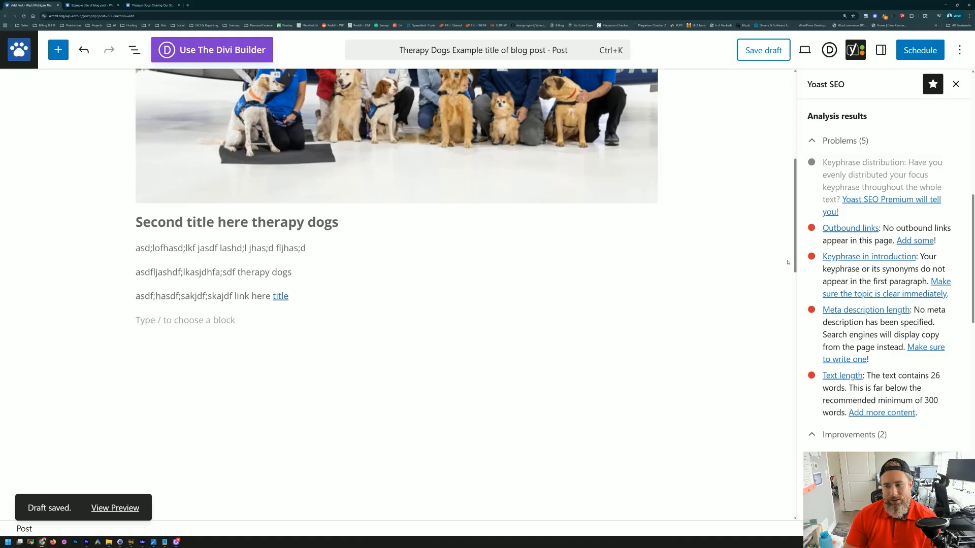
pyautogui.scroll(6, 434, 259)
pyautogui.click(301, 152)
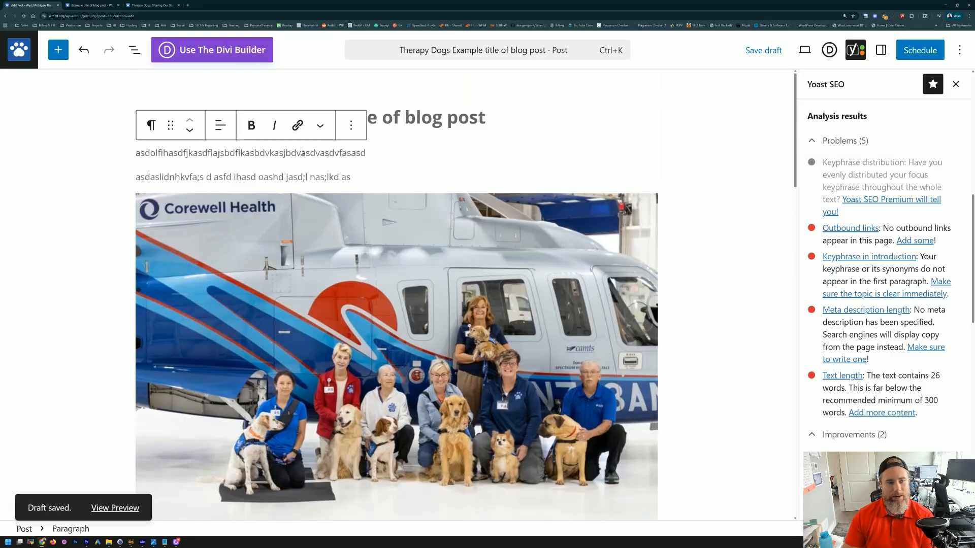
pyautogui.press('End')
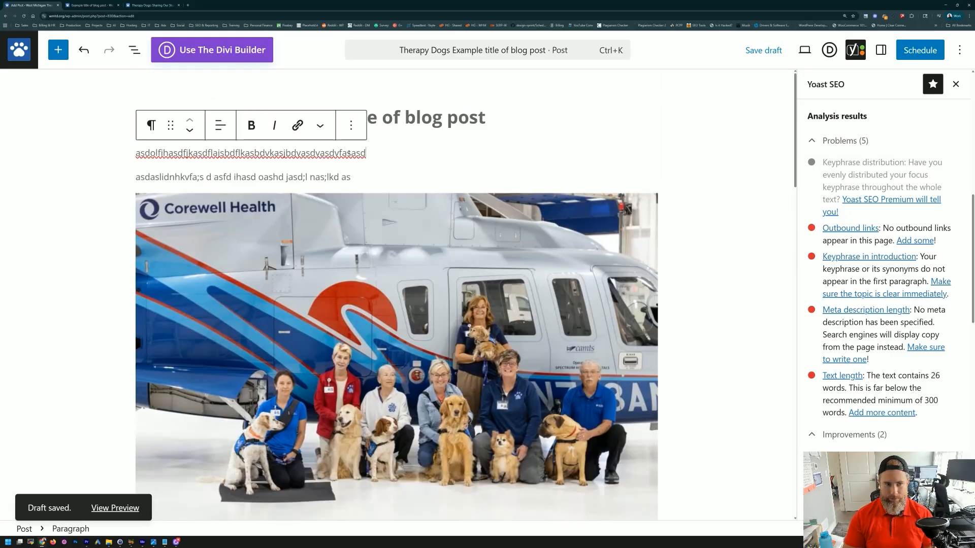
pyautogui.write('therapy dogs.')
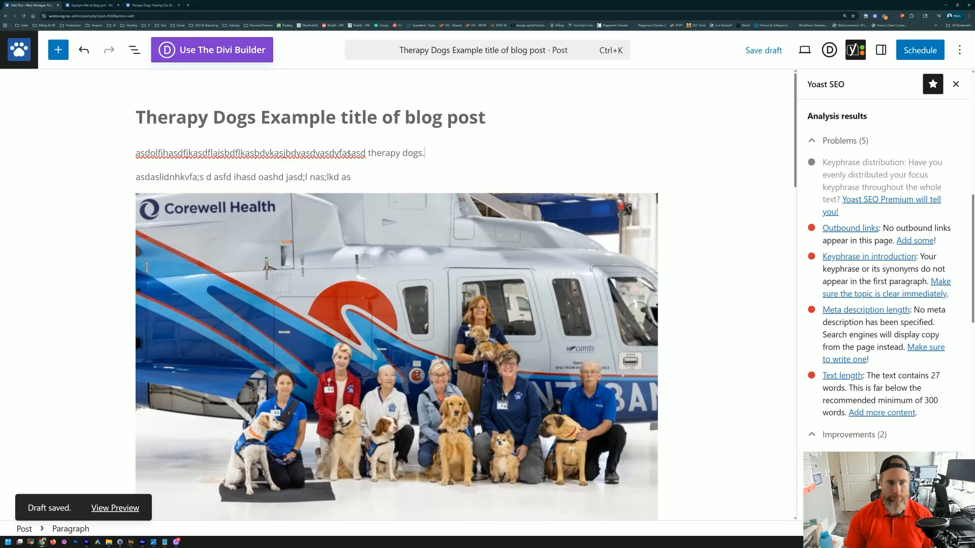
# Step: Review the paragraphs and Yoast analysis, then bring up the pre-publish review
pyautogui.scroll(-15, 315, 191)
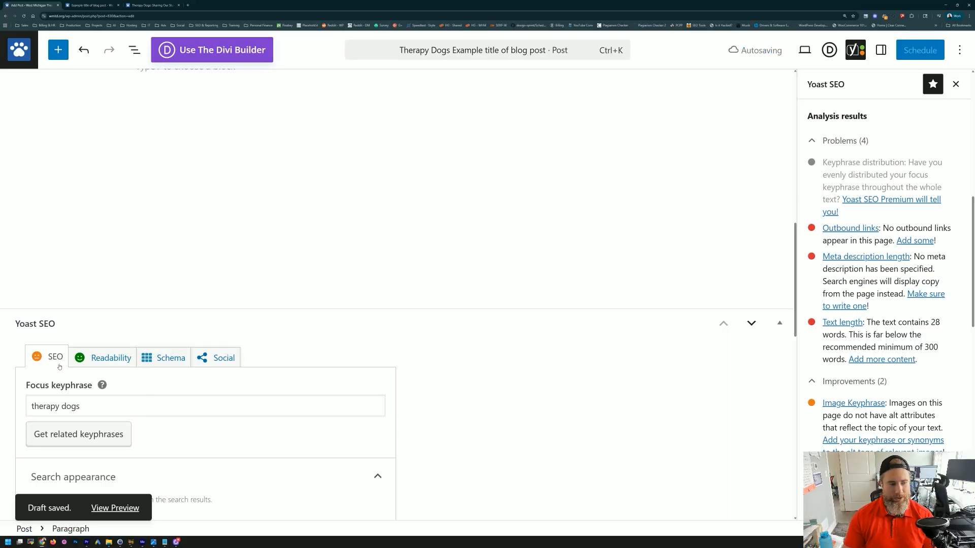
pyautogui.scroll(8, 233, 411)
pyautogui.click(233, 417)
pyautogui.moveTo(168, 418); pyautogui.dragTo(183, 419)
pyautogui.click(221, 444)
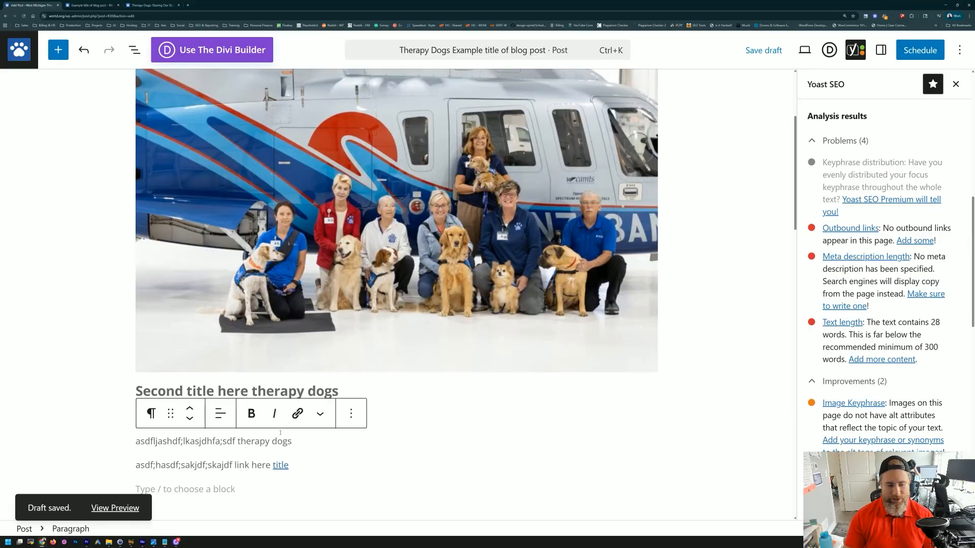
pyautogui.click(748, 205)
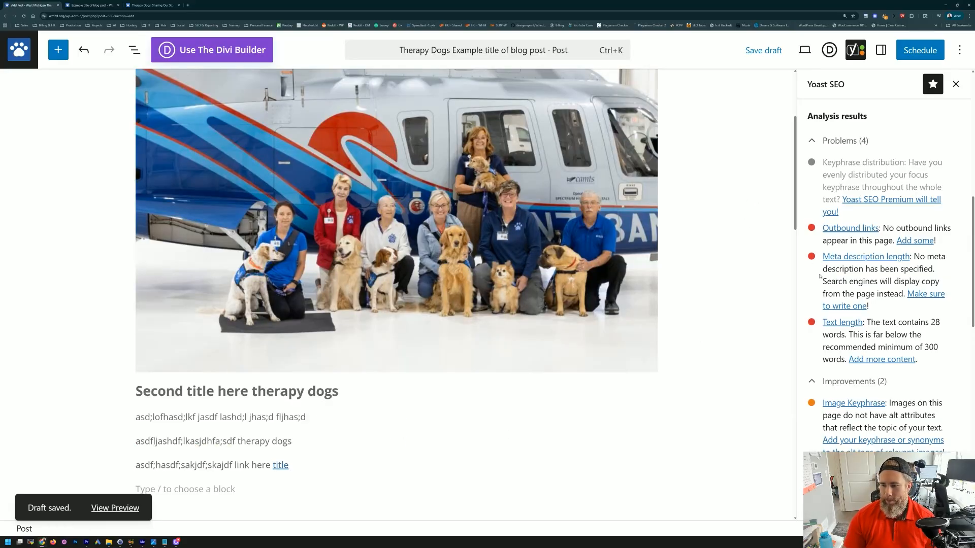
pyautogui.scroll(-2, 843, 275)
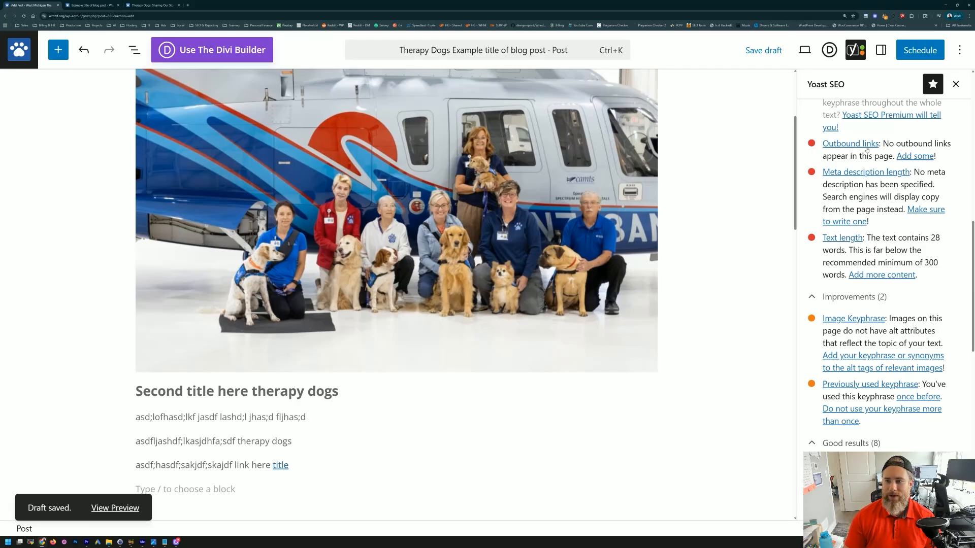
pyautogui.scroll(3, 687, 350)
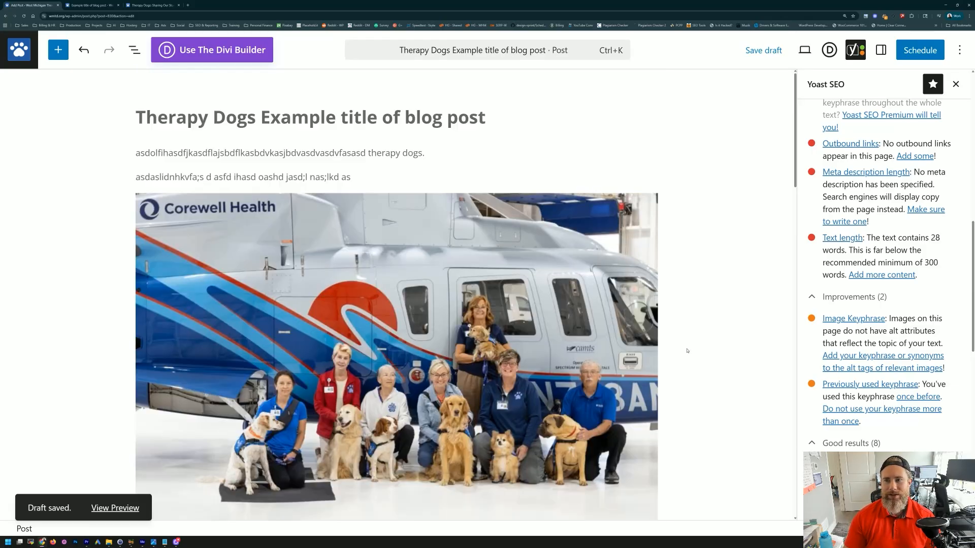
pyautogui.click(902, 56)
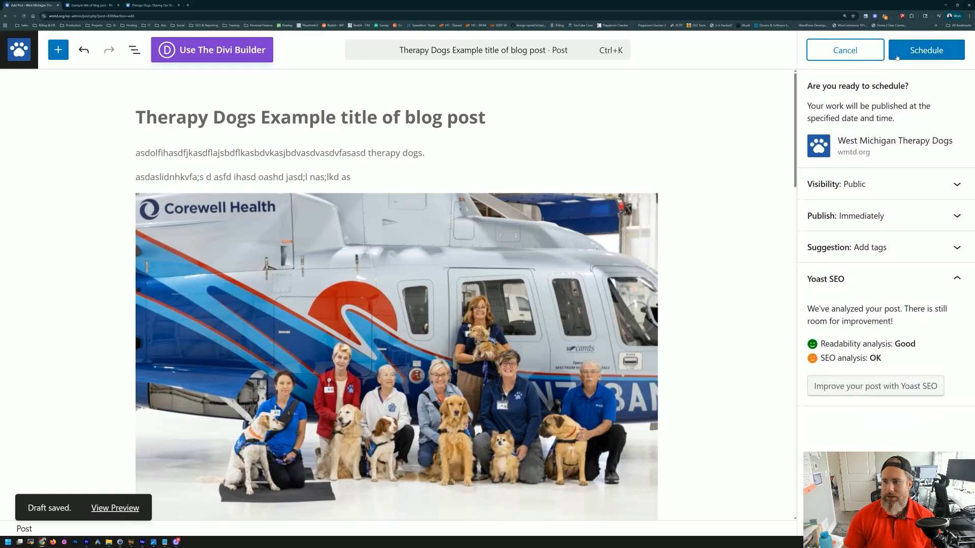
# Step: Publish the post, check the reloaded live page in another tab, and return to Edit Post
pyautogui.click(904, 53)
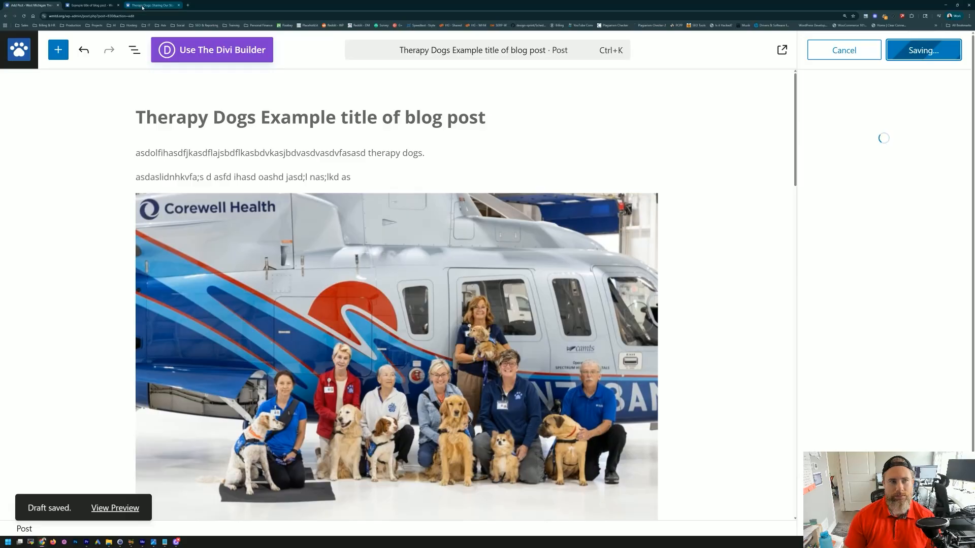
pyautogui.click(89, 5)
pyautogui.click(152, 5)
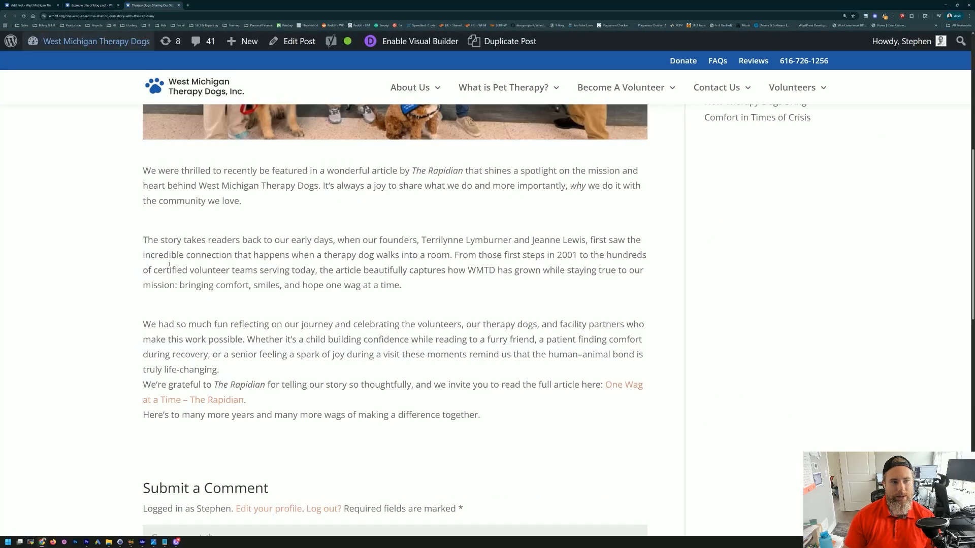
pyautogui.press('F5')
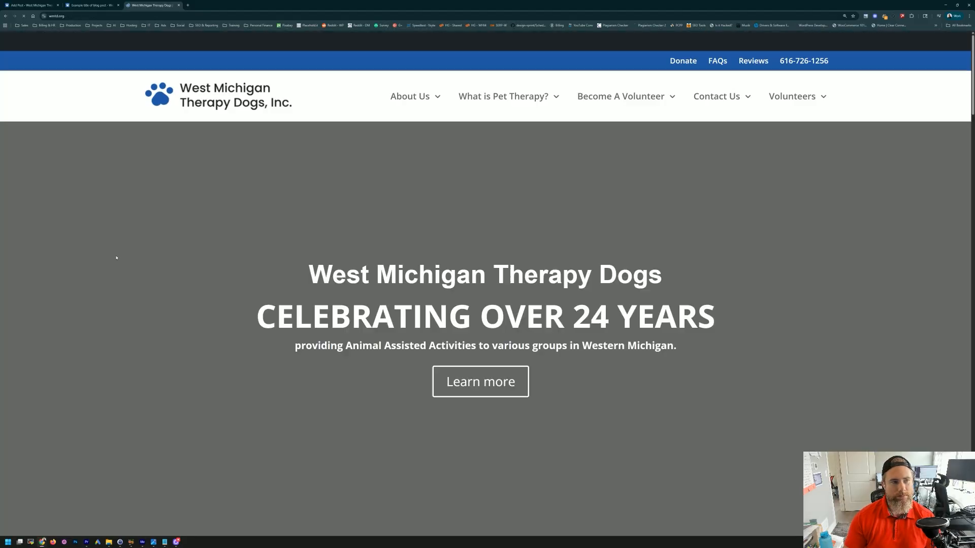
pyautogui.scroll(-15, 117, 259)
pyautogui.scroll(-10, 243, 305)
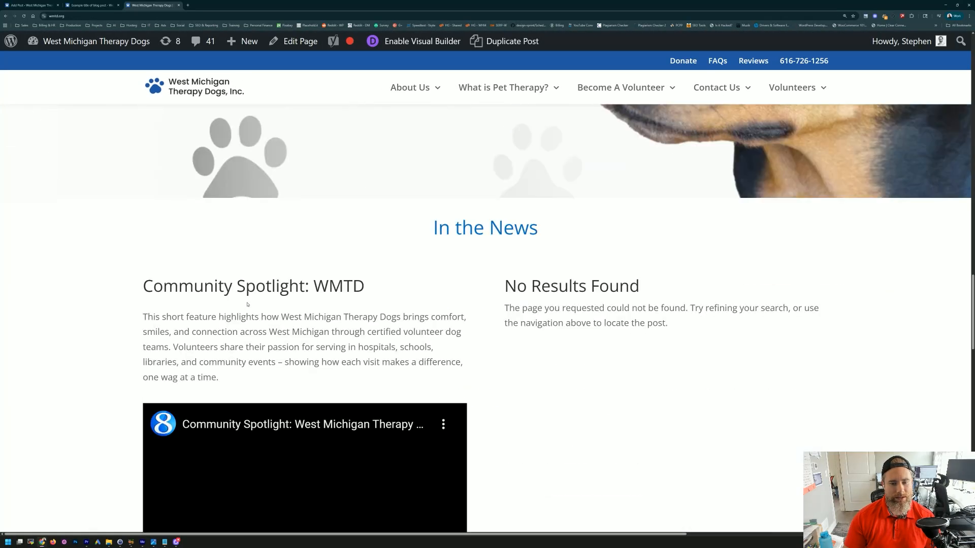
pyautogui.scroll(-3, 259, 307)
pyautogui.scroll(5, 260, 306)
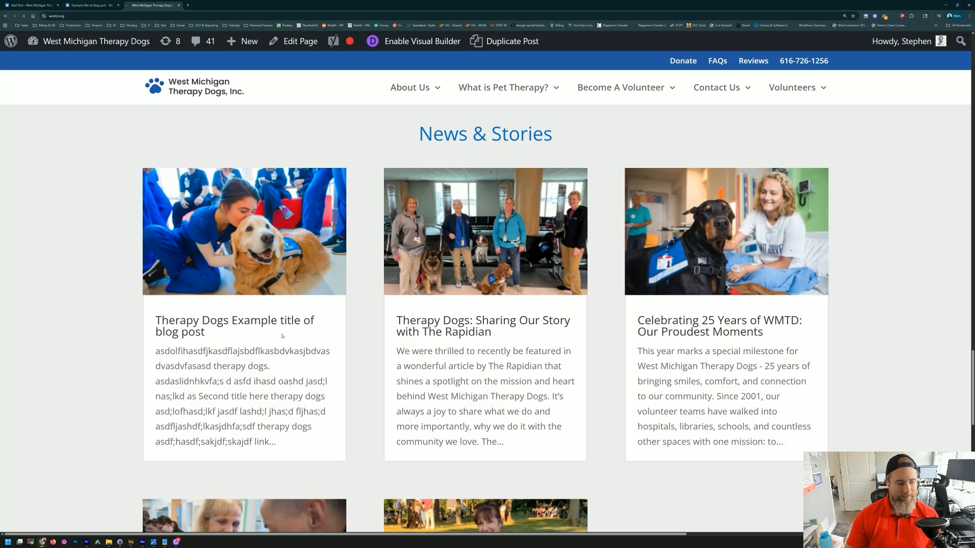
pyautogui.scroll(-8, 134, 258)
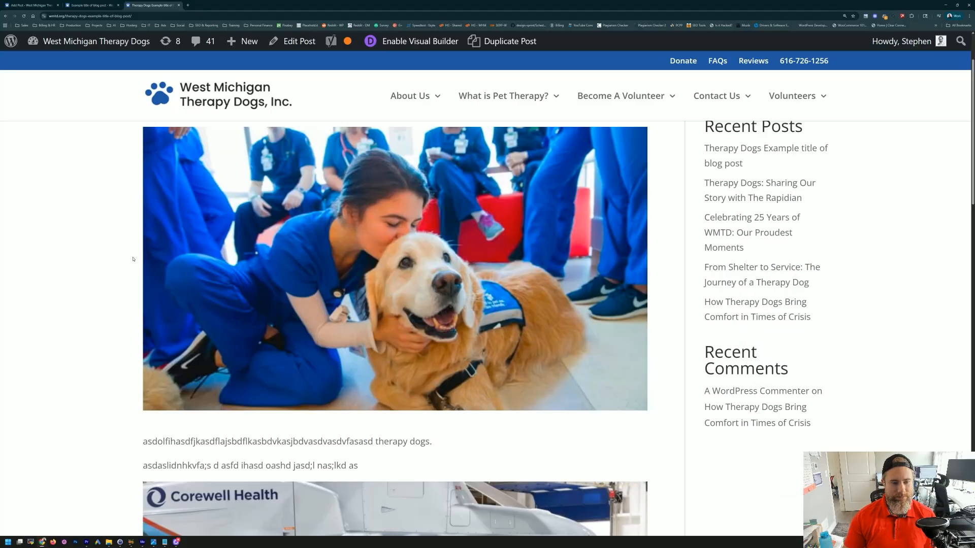
pyautogui.scroll(-10, 134, 257)
pyautogui.scroll(20, 257, 326)
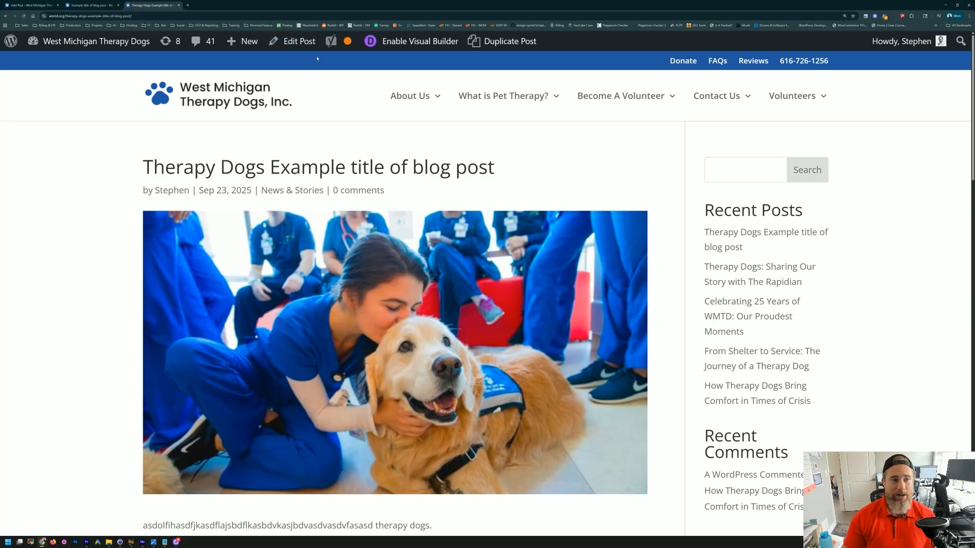
pyautogui.click(300, 43)
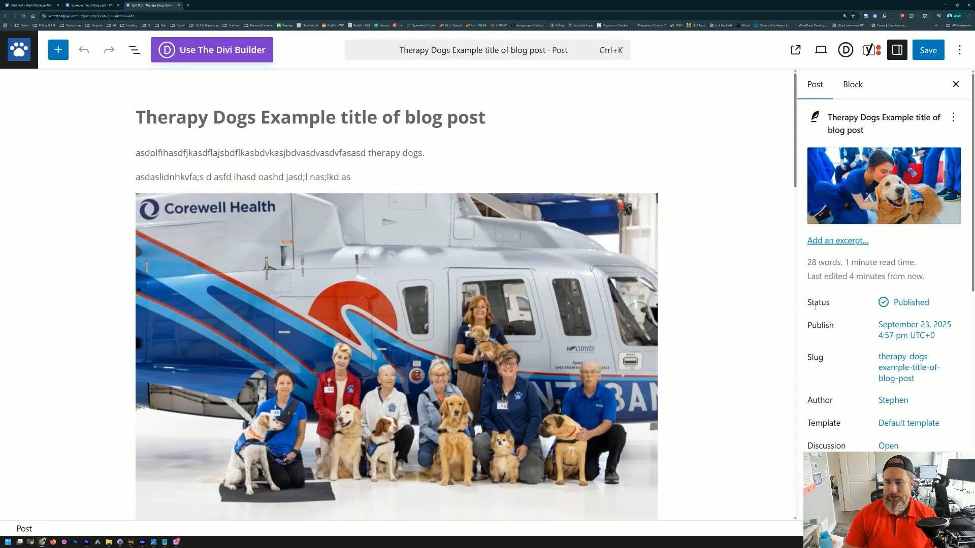
# Step: Try the post's status options, choosing Published and ticking Password protected
pyautogui.click(913, 307)
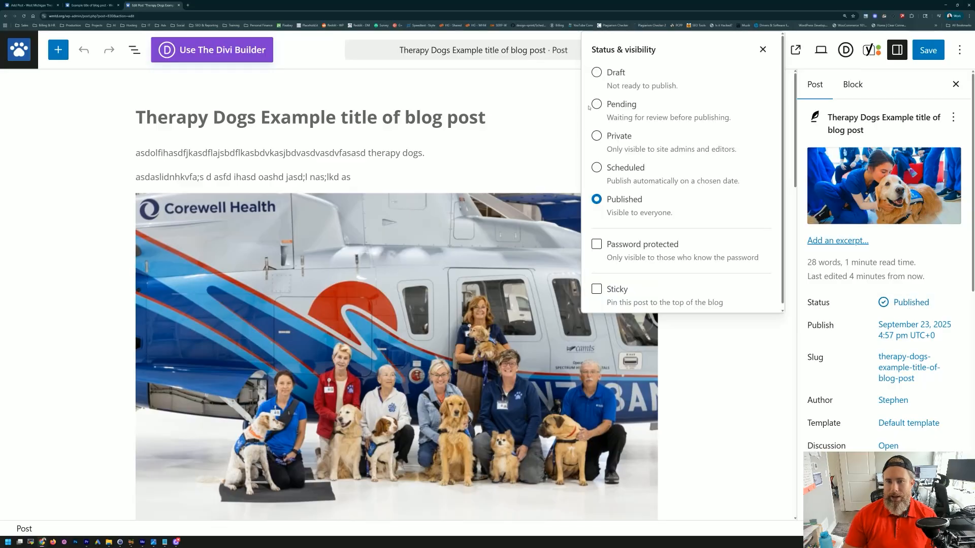
pyautogui.click(596, 72)
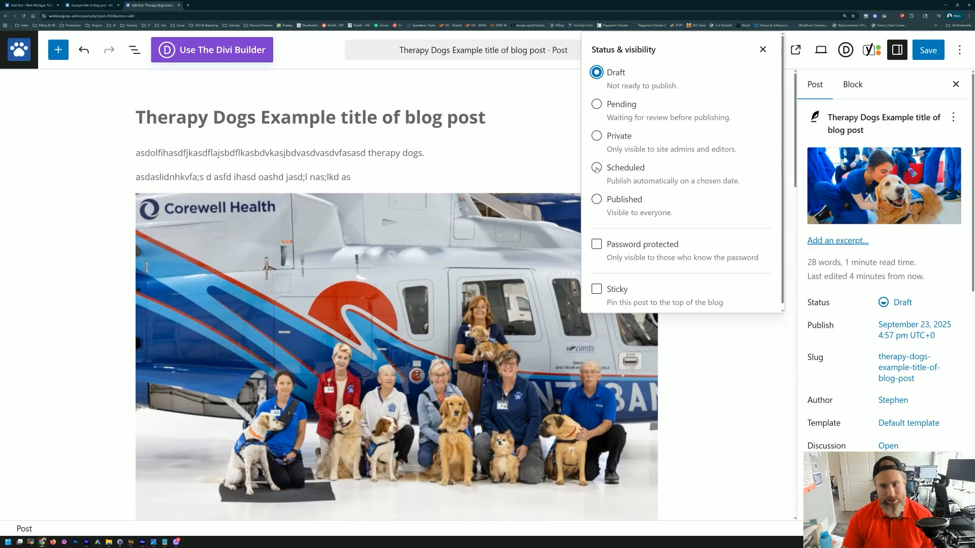
pyautogui.click(597, 200)
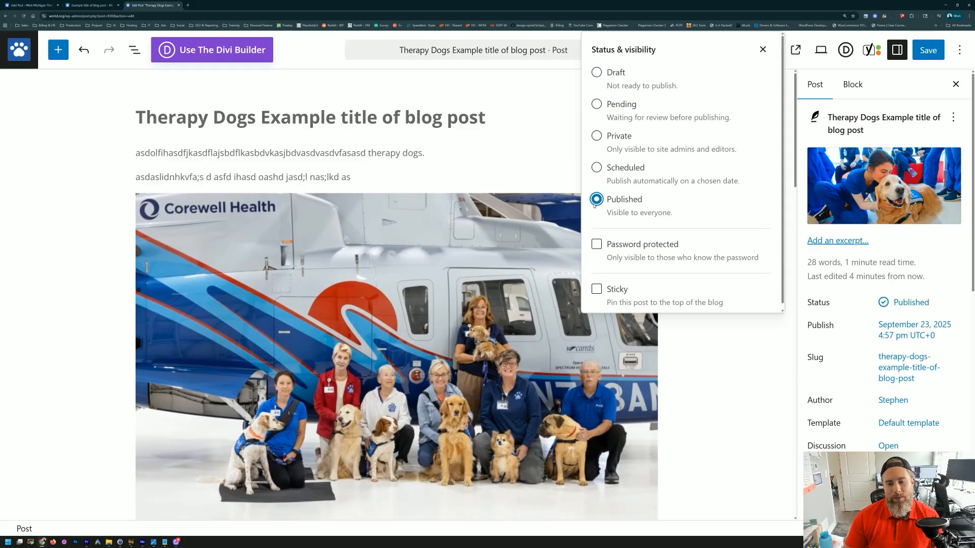
pyautogui.click(597, 244)
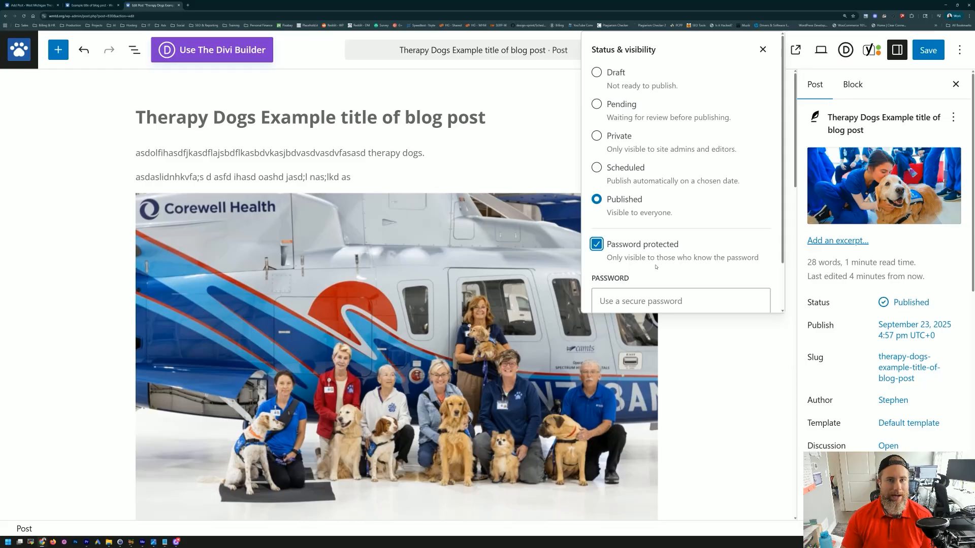
pyautogui.scroll(-1, 656, 268)
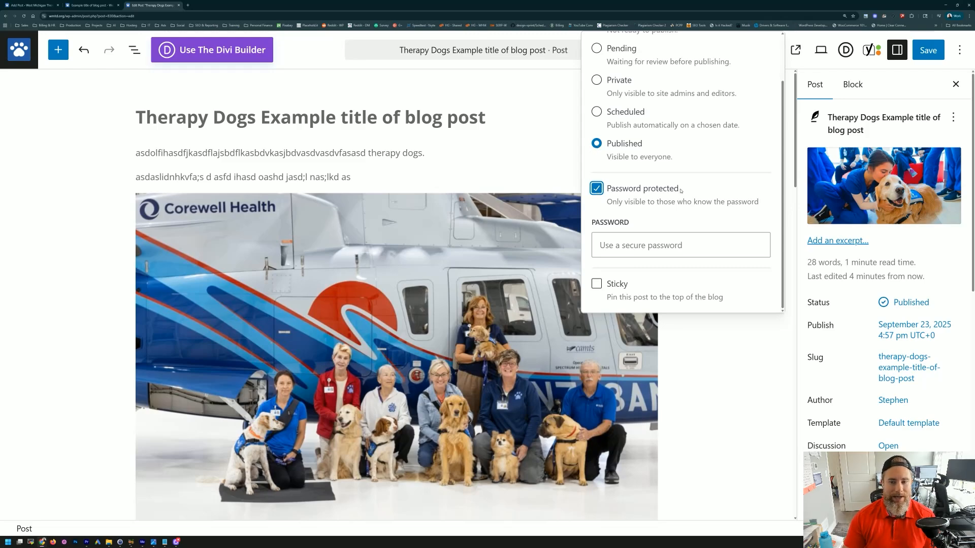
pyautogui.click(632, 247)
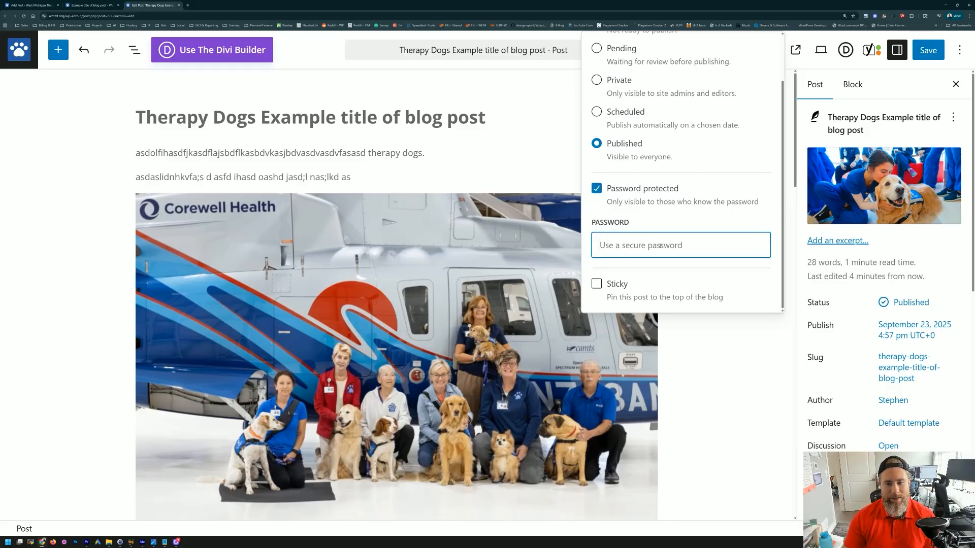
pyautogui.scroll(1, 629, 215)
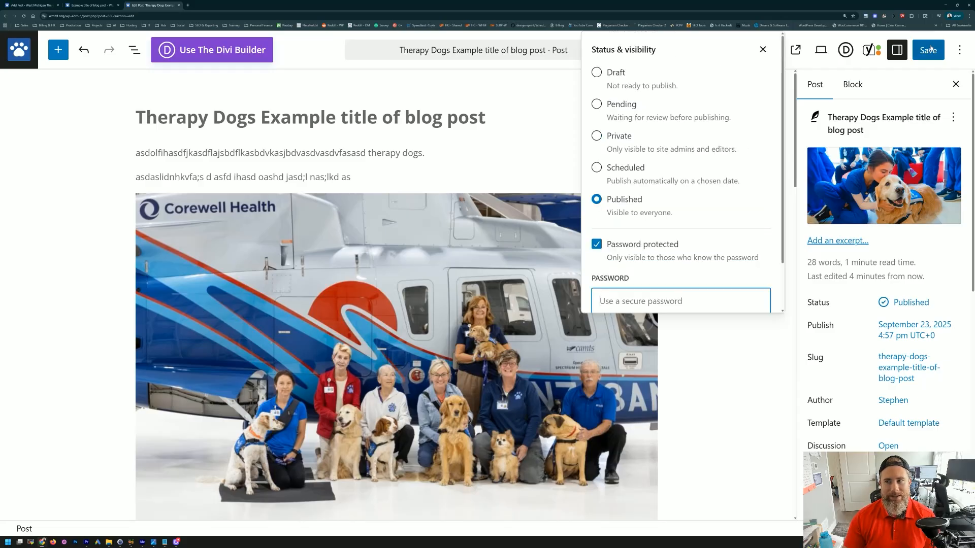
# Step: Revert the post to Draft and save it
pyautogui.click(597, 72)
pyautogui.click(923, 51)
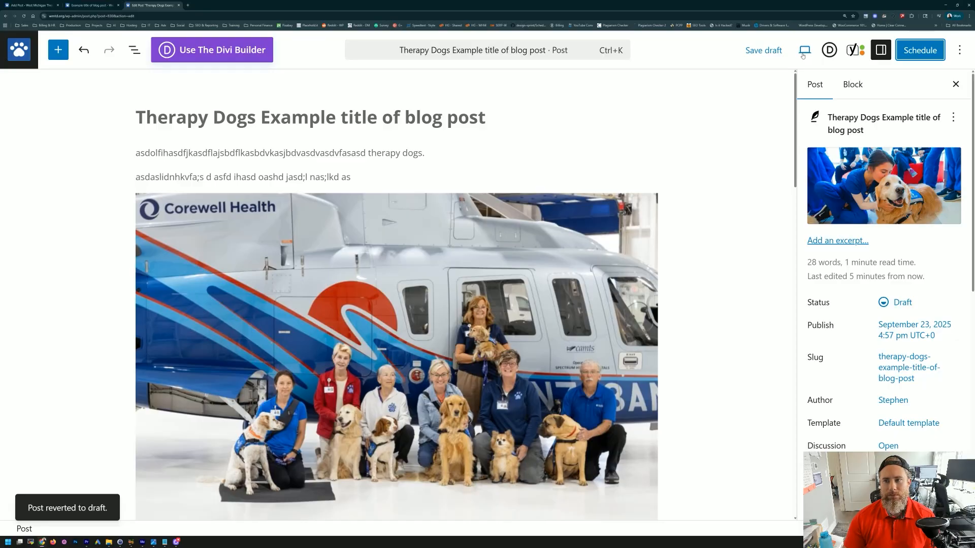
pyautogui.click(804, 50)
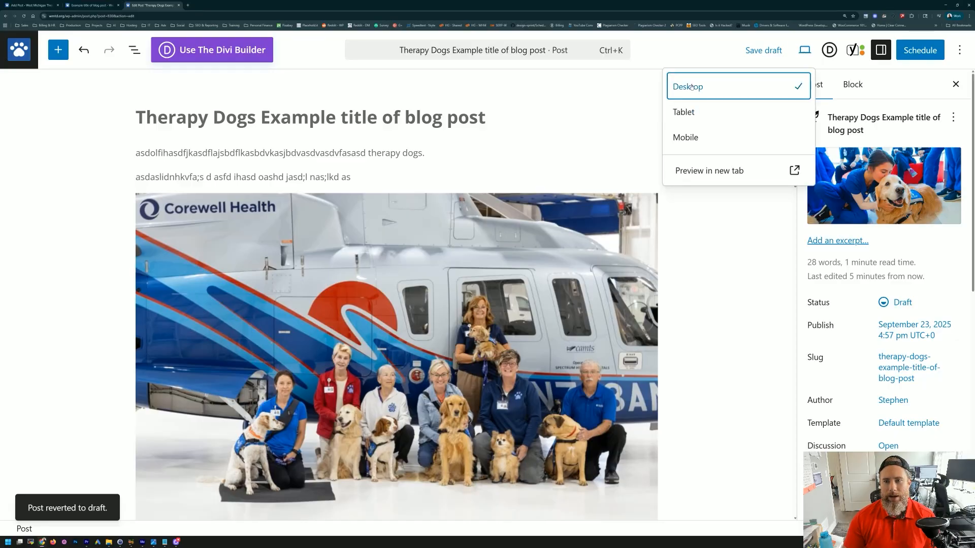
pyautogui.click(592, 143)
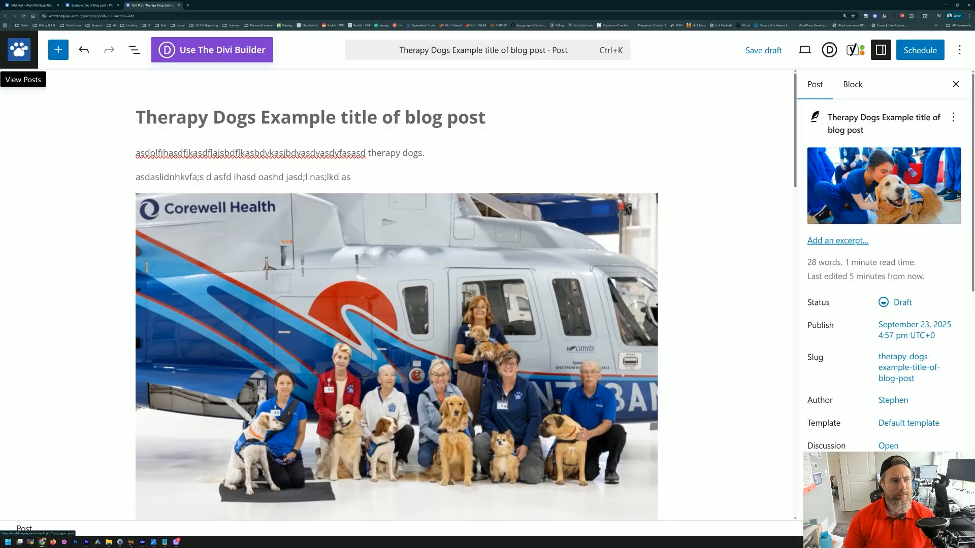
# Step: Quick Edit the Therapy Dogs post to make WMTD Editor the author, then open Categories in a new tab
pyautogui.click(24, 47)
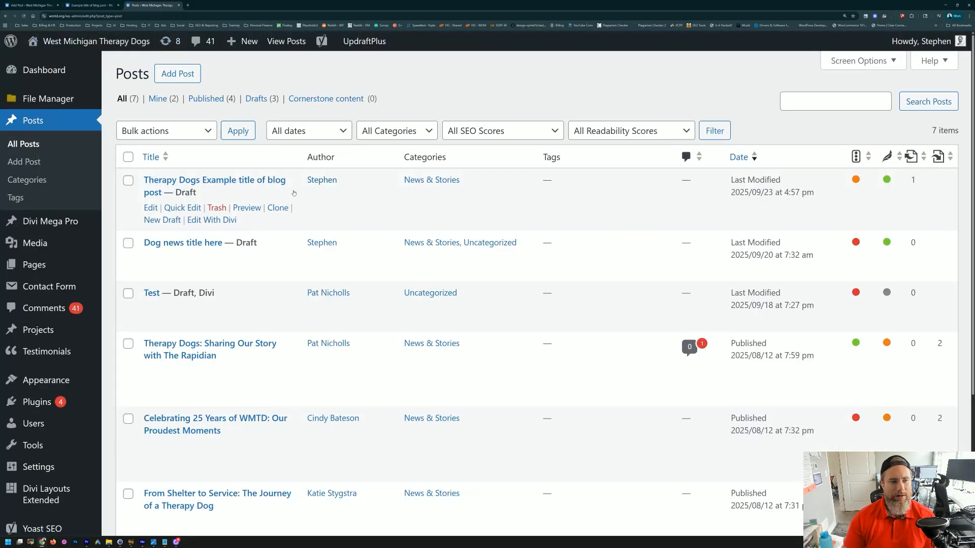
pyautogui.click(178, 208)
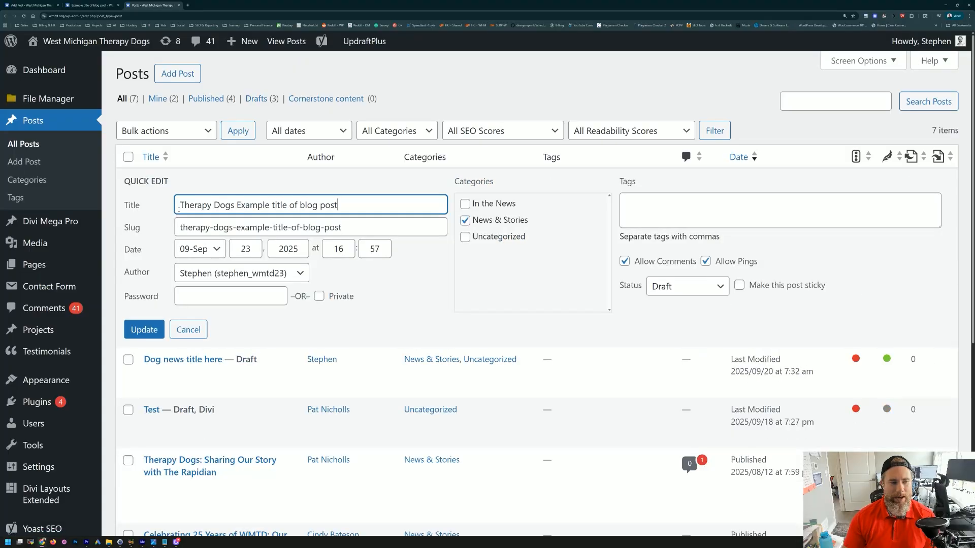
pyautogui.click(206, 274)
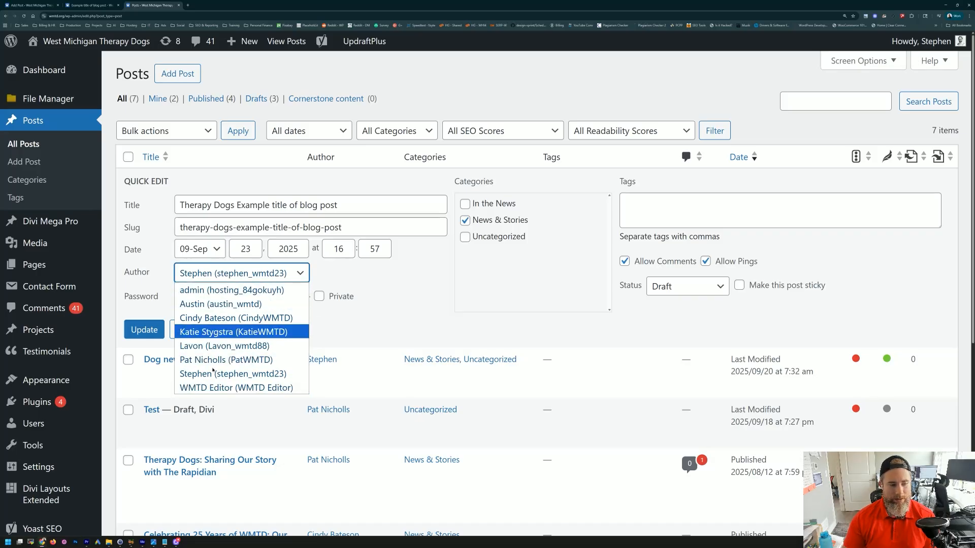
pyautogui.click(228, 387)
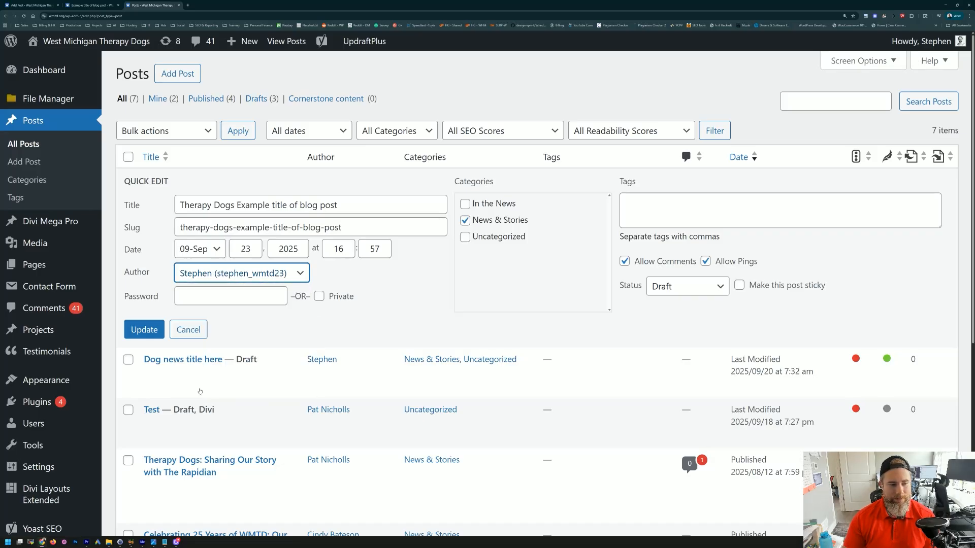
pyautogui.click(143, 333)
pyautogui.click(141, 330)
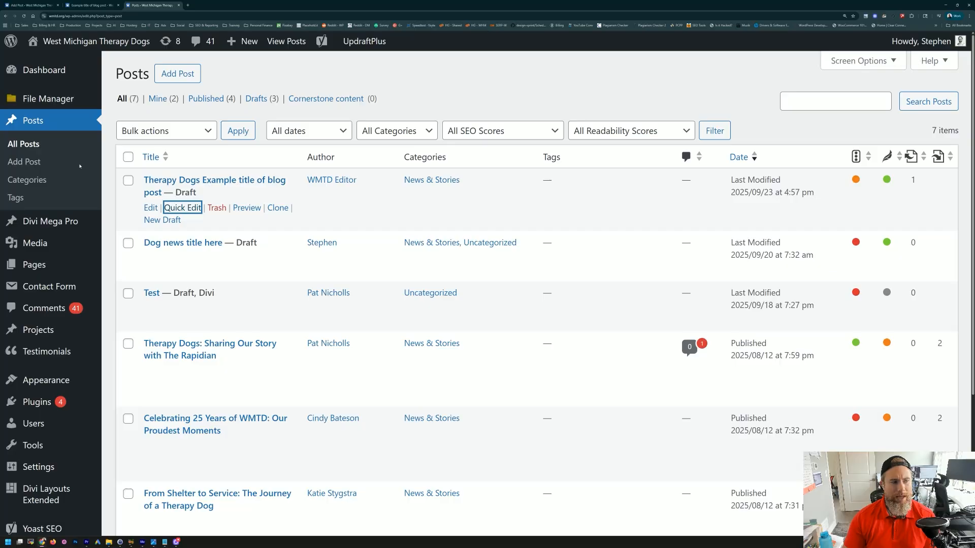
pyautogui.middleClick(26, 184)
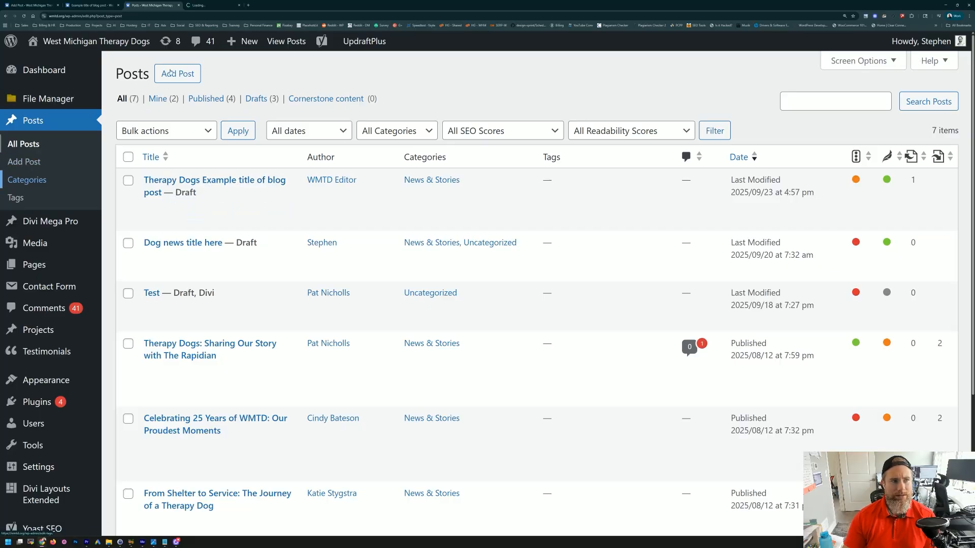
pyautogui.click(216, 5)
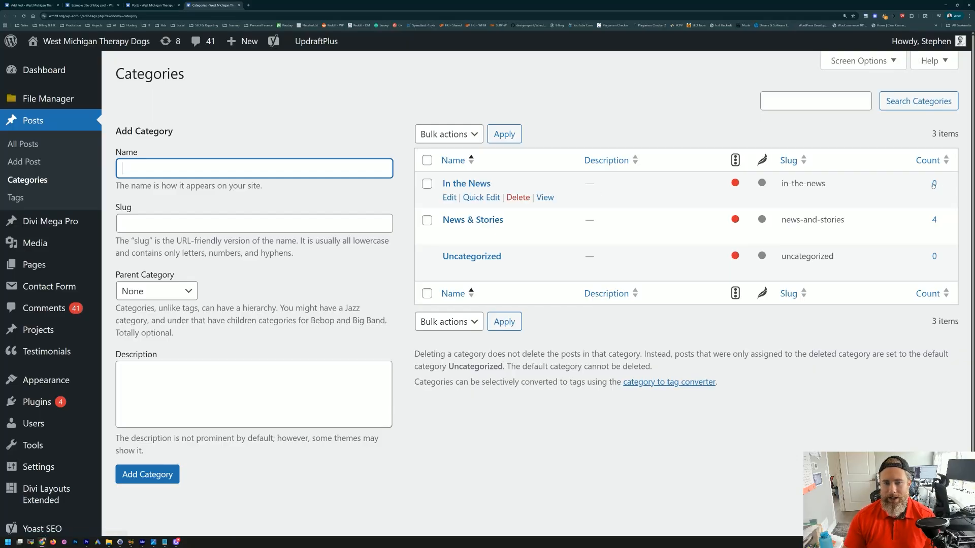
# Step: Delete the In the News category
pyautogui.click(523, 201)
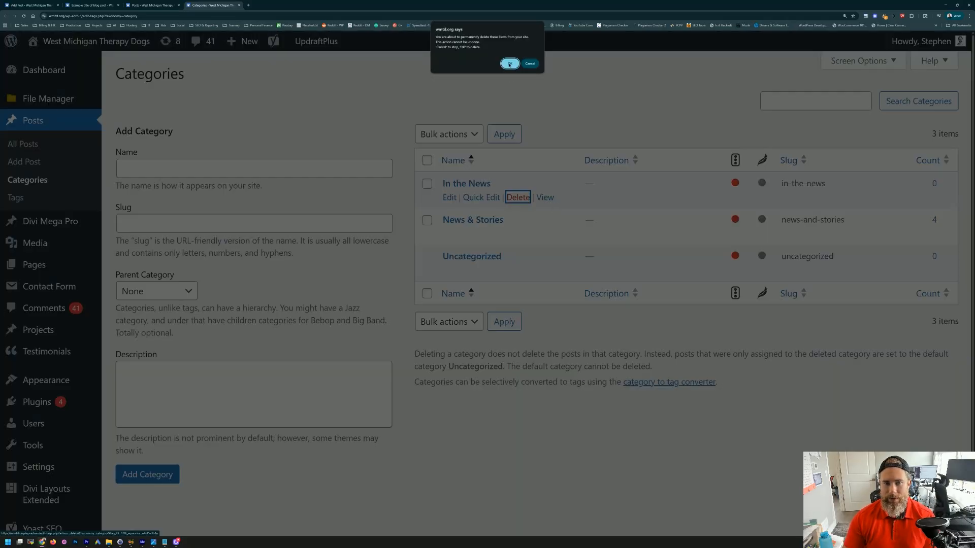
pyautogui.press('Return')
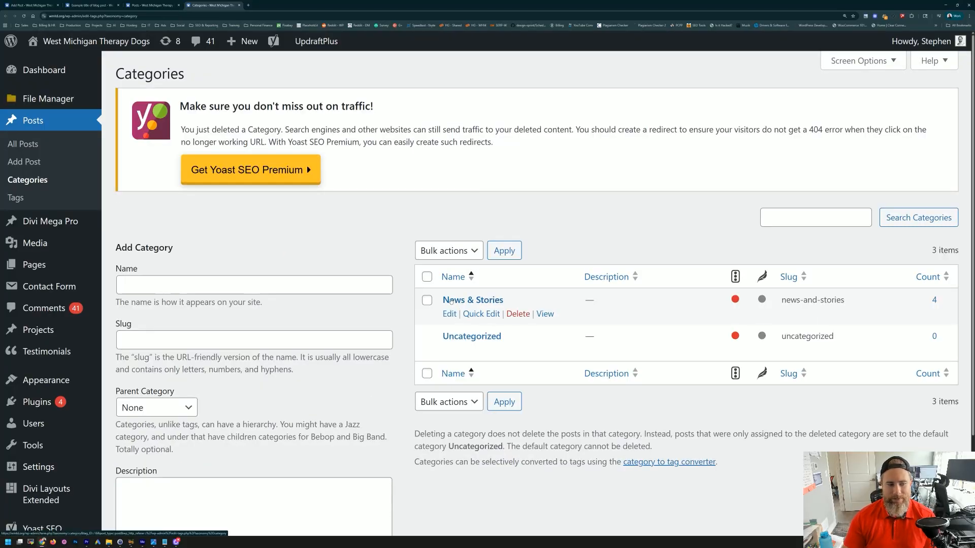
pyautogui.scroll(-2, 325, 192)
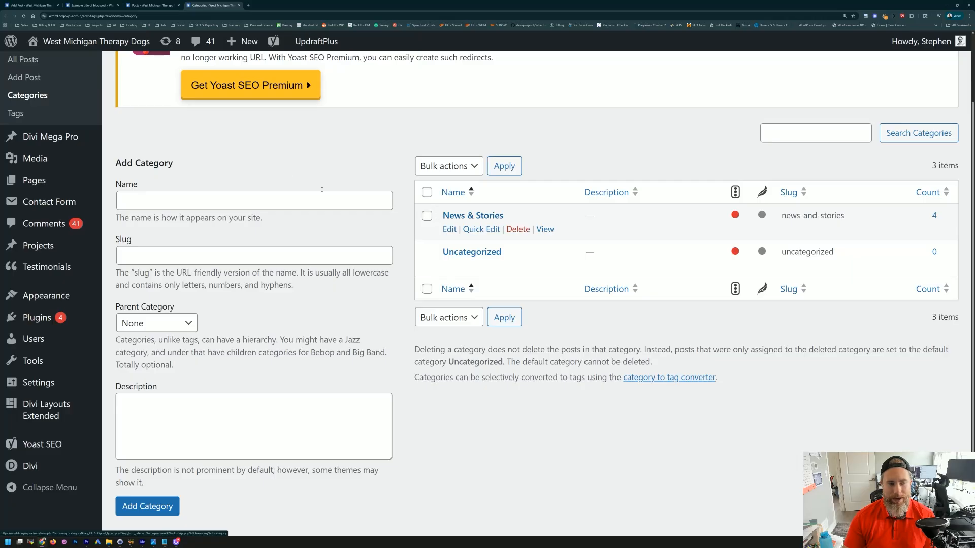
# Step: Add a 'Category 2 example' category, then delete it again
pyautogui.click(144, 199)
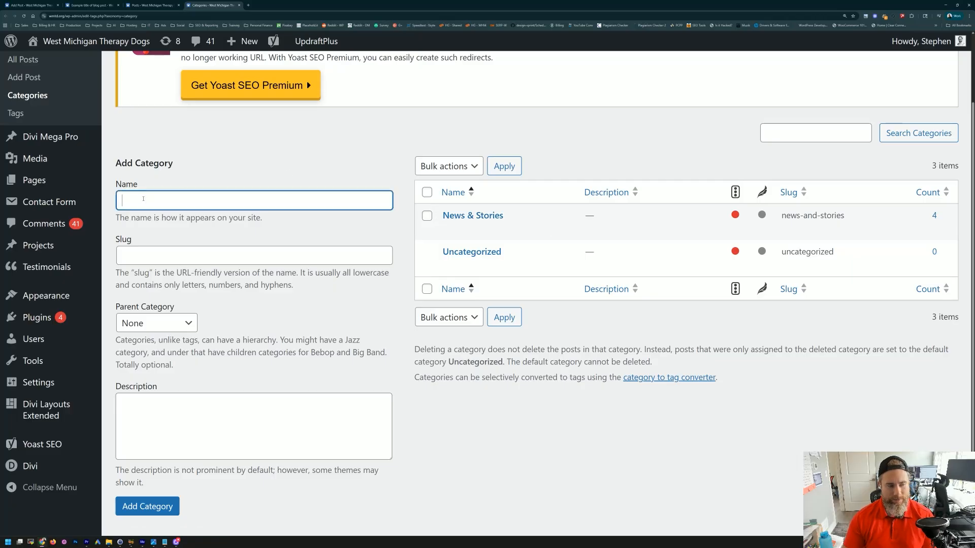
pyautogui.write('Cate')
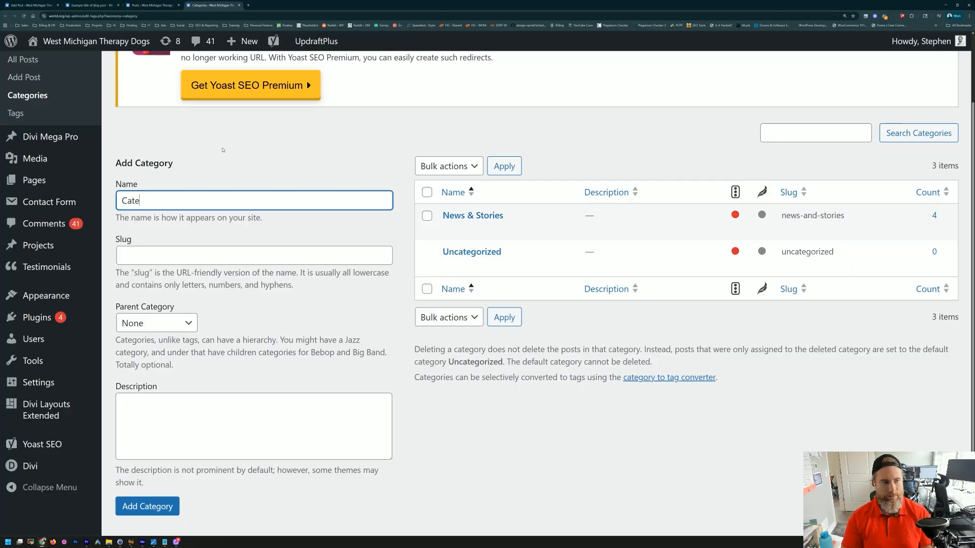
pyautogui.write('gory 2 ex')
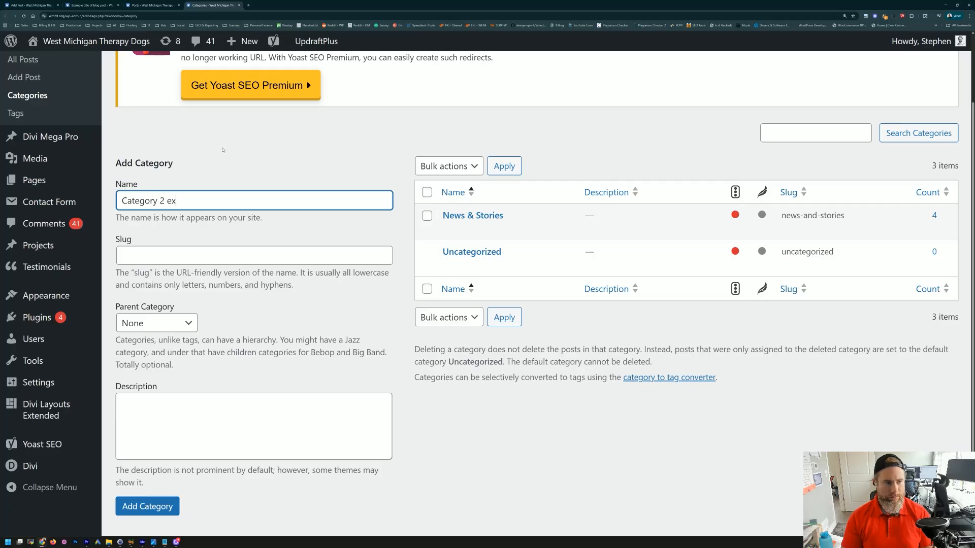
pyautogui.write('ample')
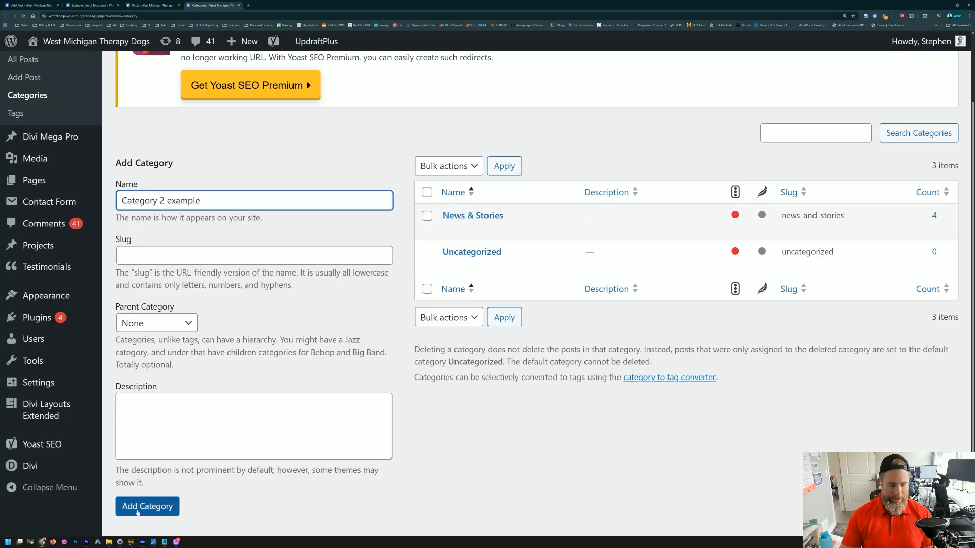
pyautogui.click(137, 507)
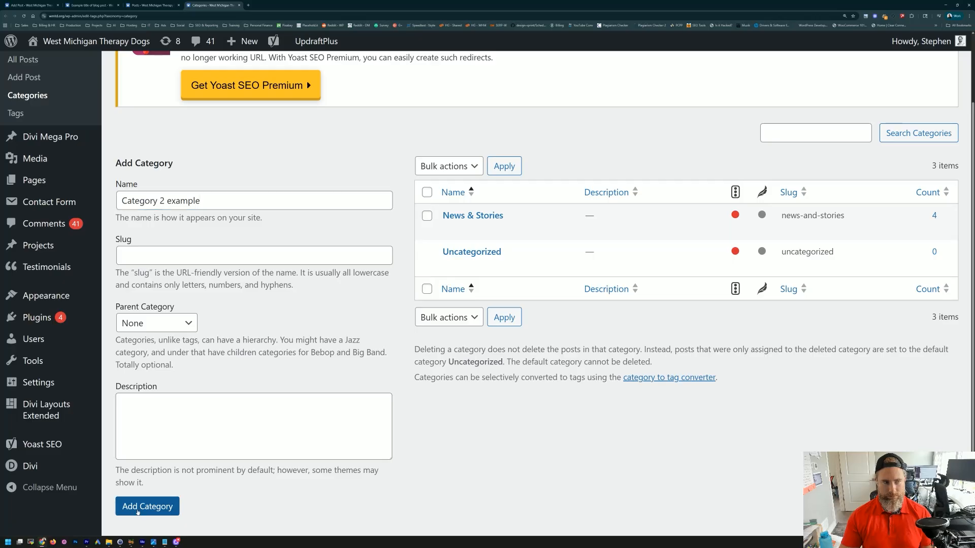
pyautogui.moveTo(488, 255)
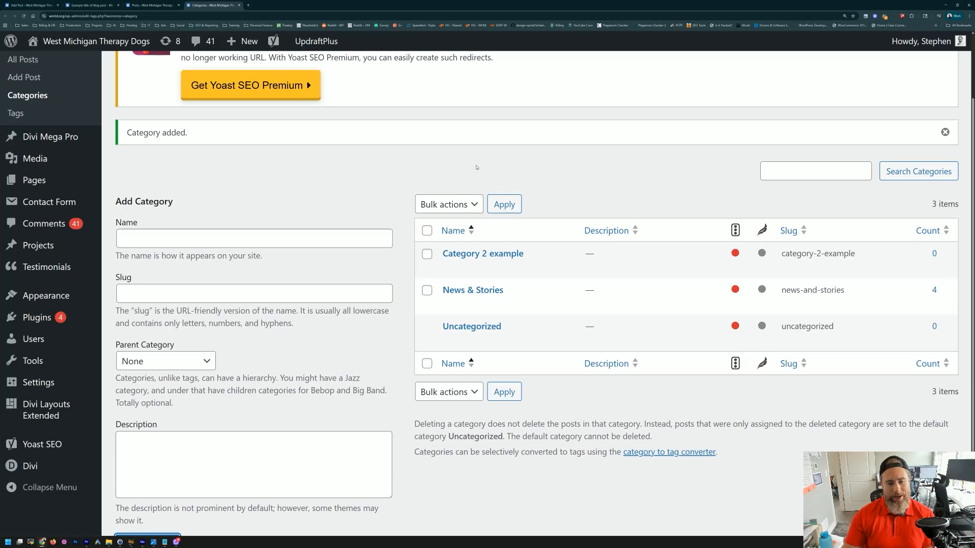
pyautogui.moveTo(429, 297)
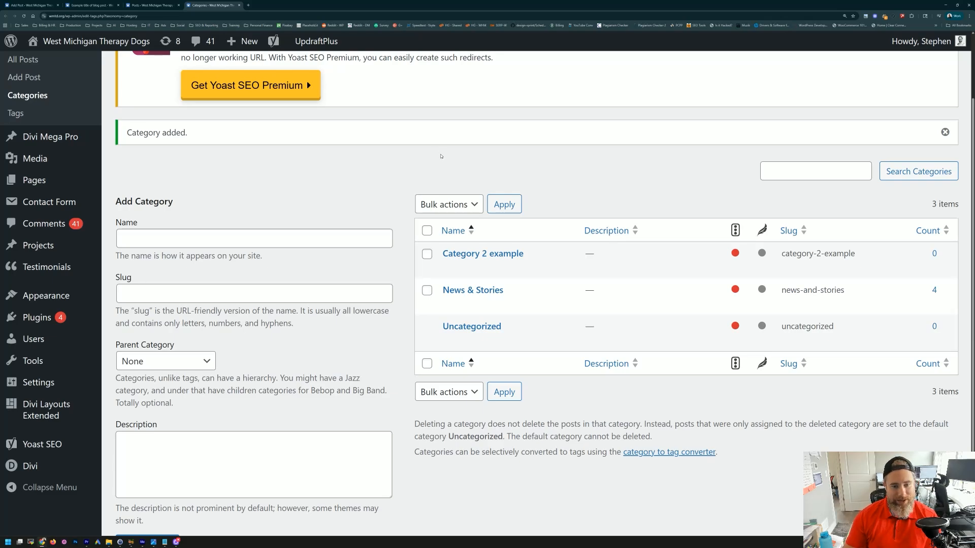
pyautogui.click(516, 268)
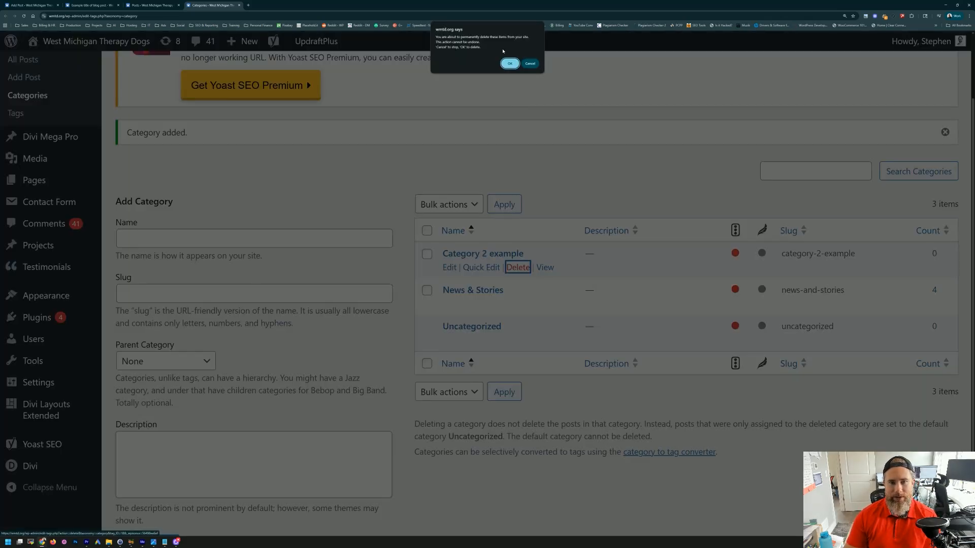
pyautogui.click(510, 63)
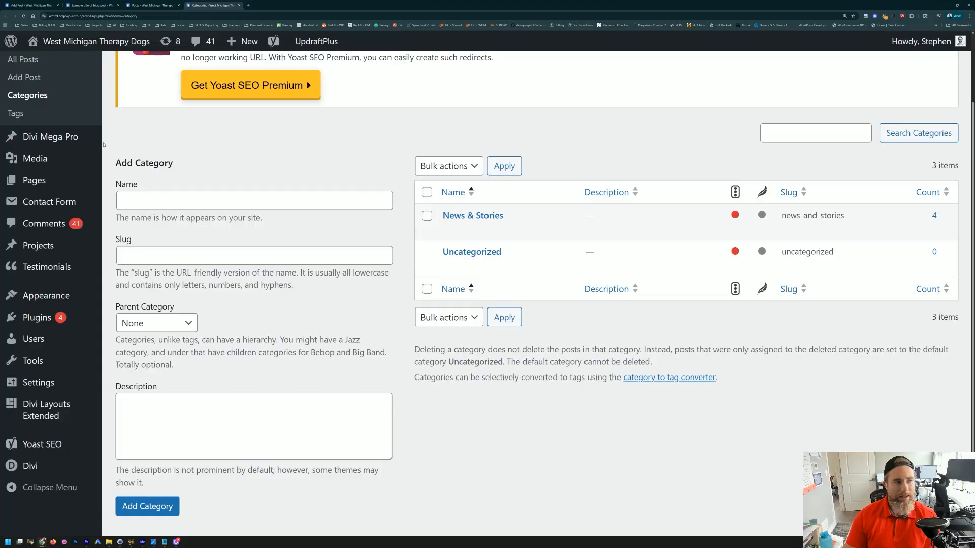
# Step: Return to the All Posts list
pyautogui.moveTo(36, 181)
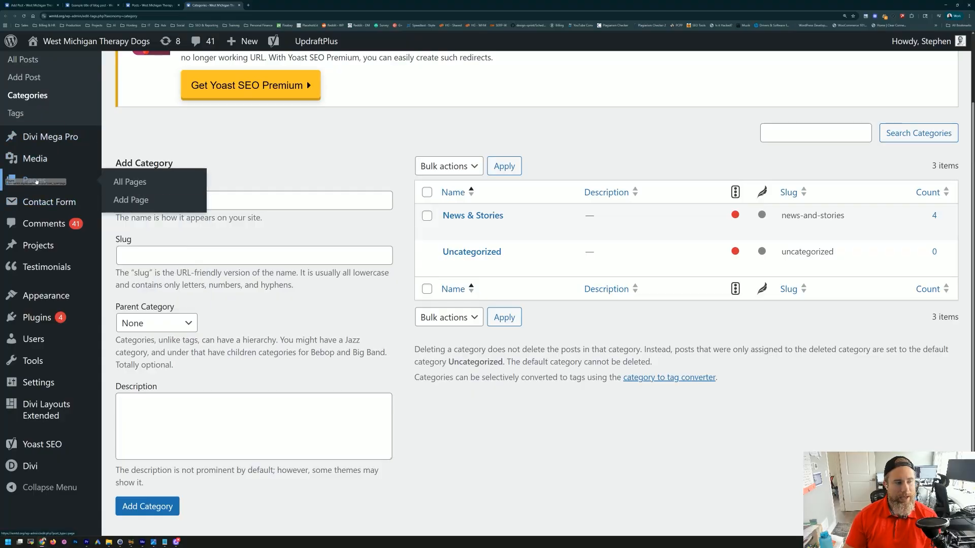
pyautogui.scroll(2, 36, 181)
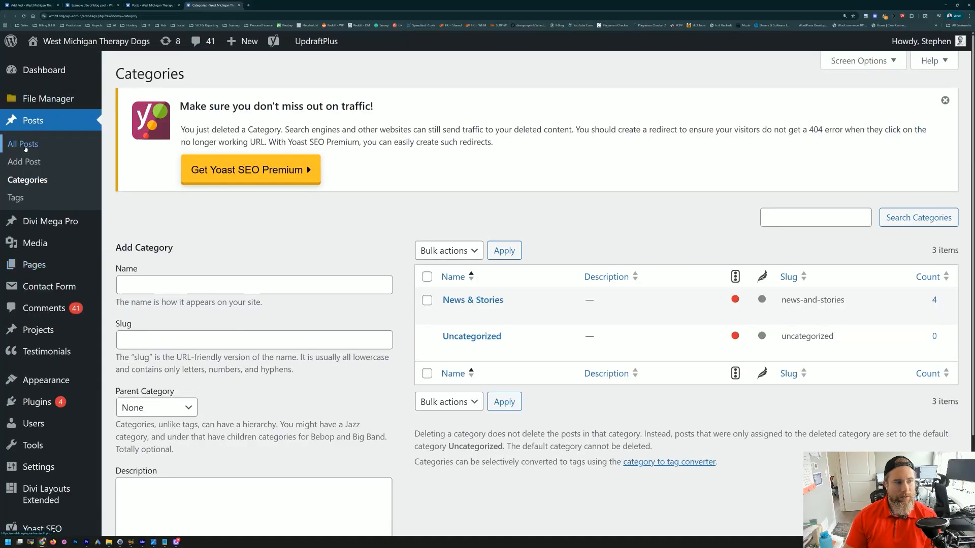
pyautogui.click(24, 145)
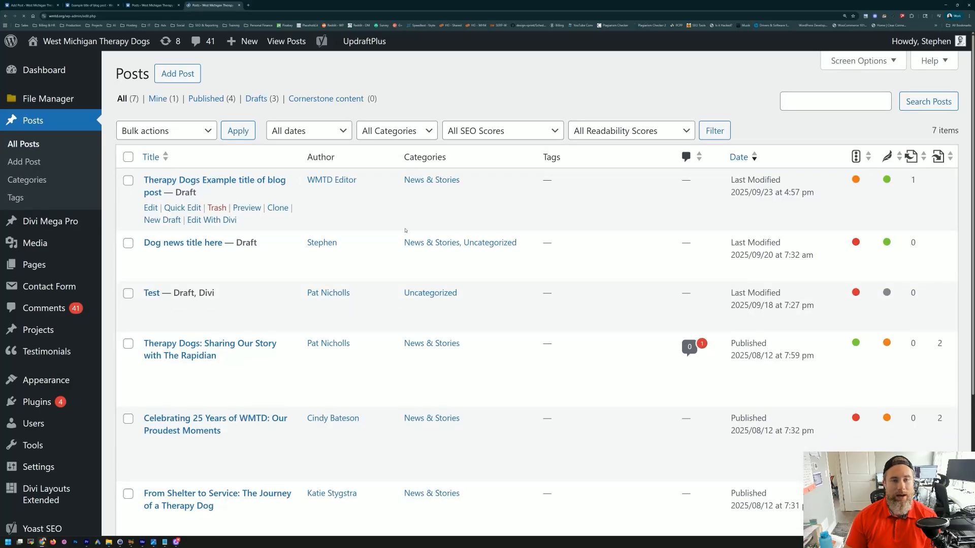
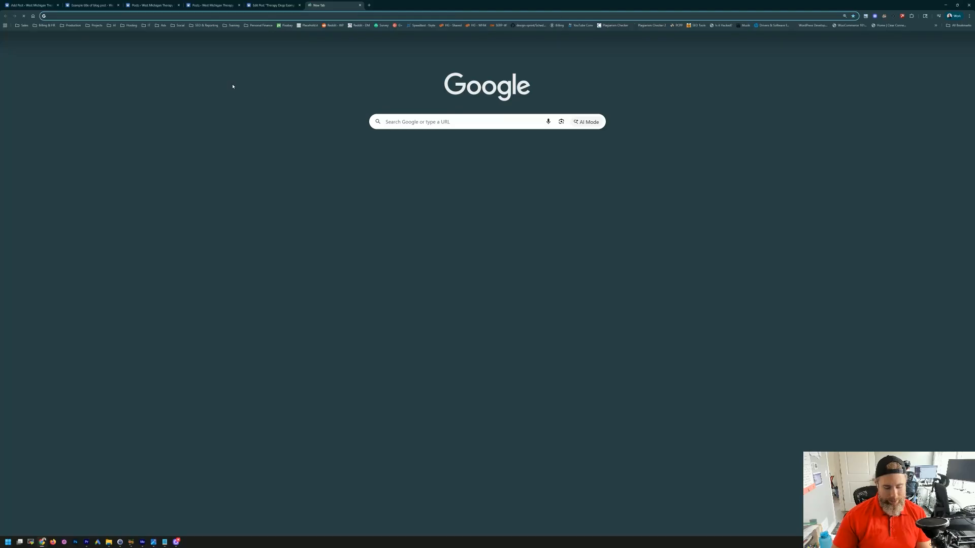
# Step: Load the copied '7 Things to know about Therapy Dogs' post URL live, with a blank tab beside it
pyautogui.write('https://wmtd.org/therapy-dogs-example-title-of-blog-post/')
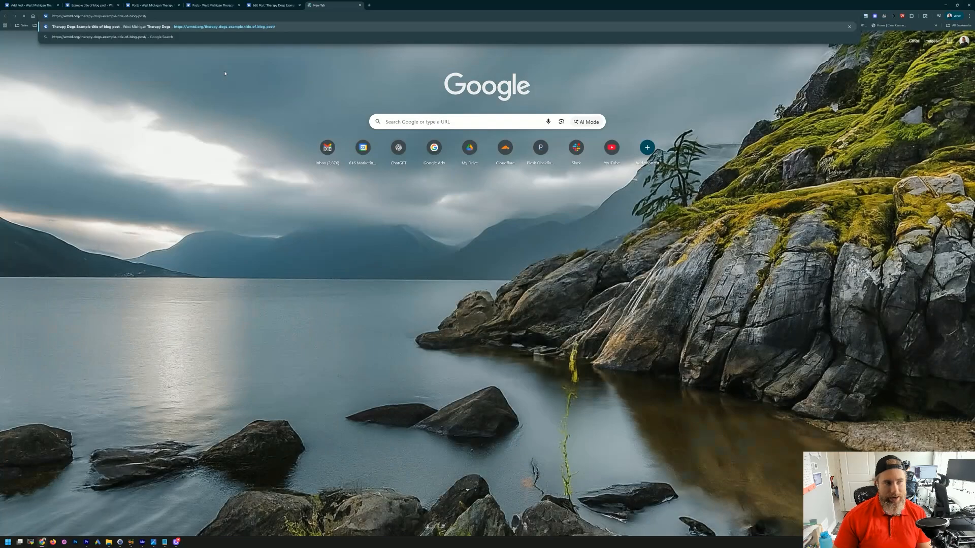
pyautogui.press('Return')
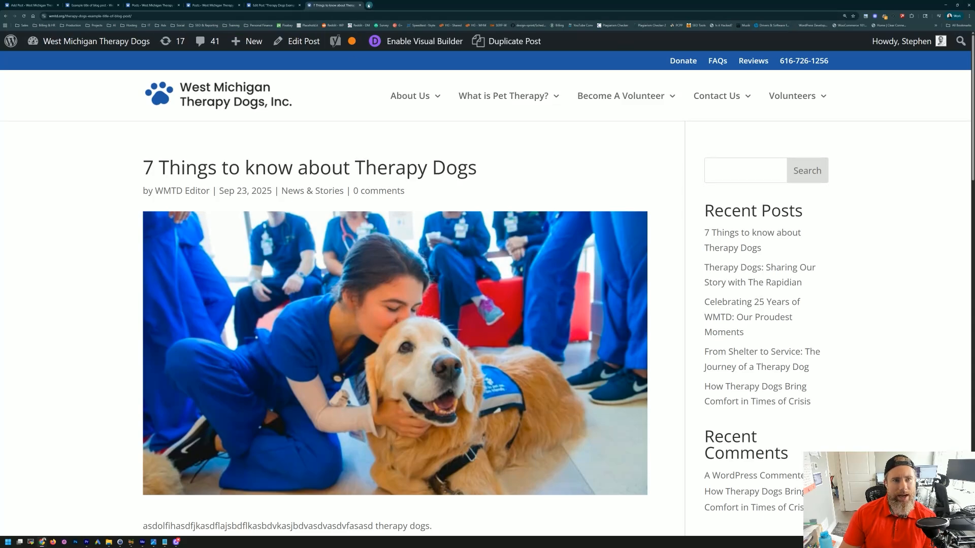
pyautogui.click(369, 5)
# Step: On business.facebook.com, draft a post 'The 7 things to know about Therapy Dogs' with the blog link pasted in
pyautogui.write('business.facebook.com')
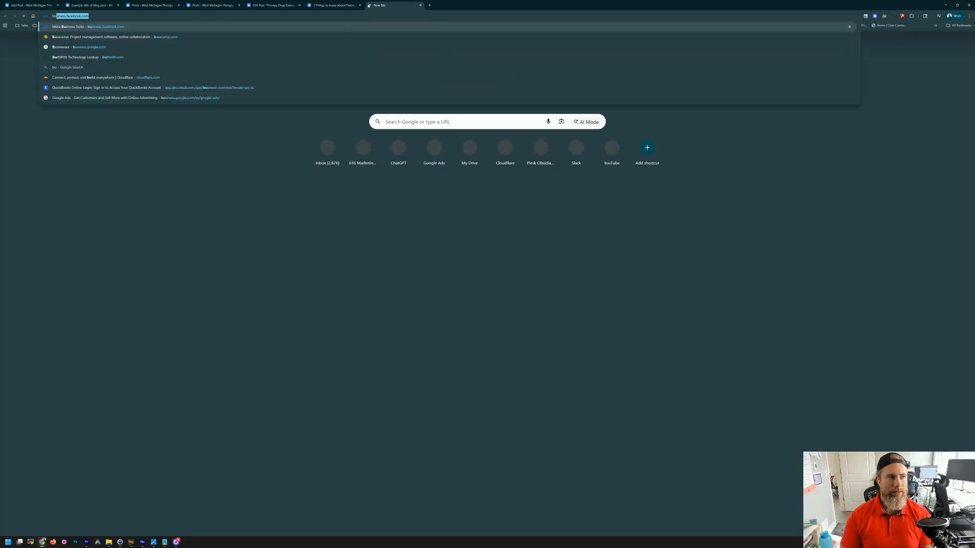
pyautogui.press('Return')
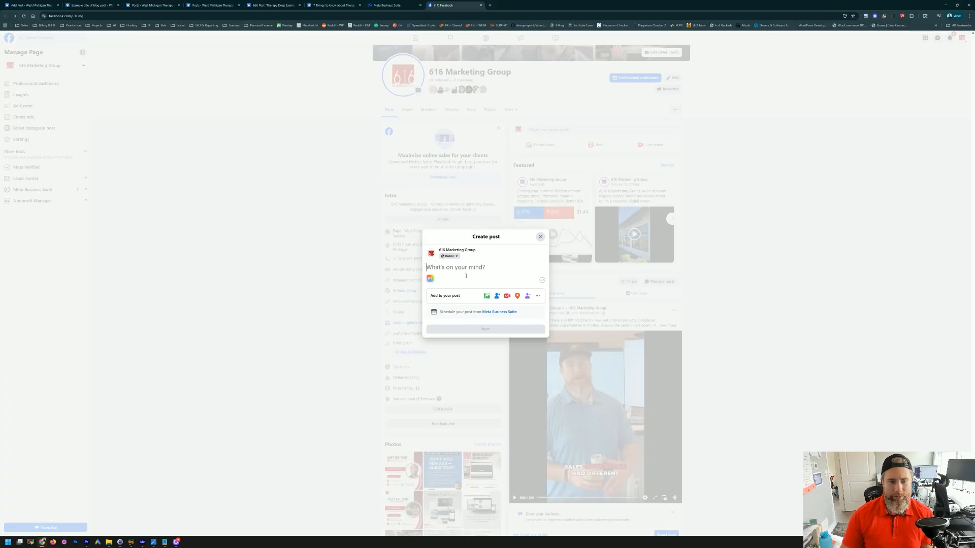
pyautogui.write('New blog post')
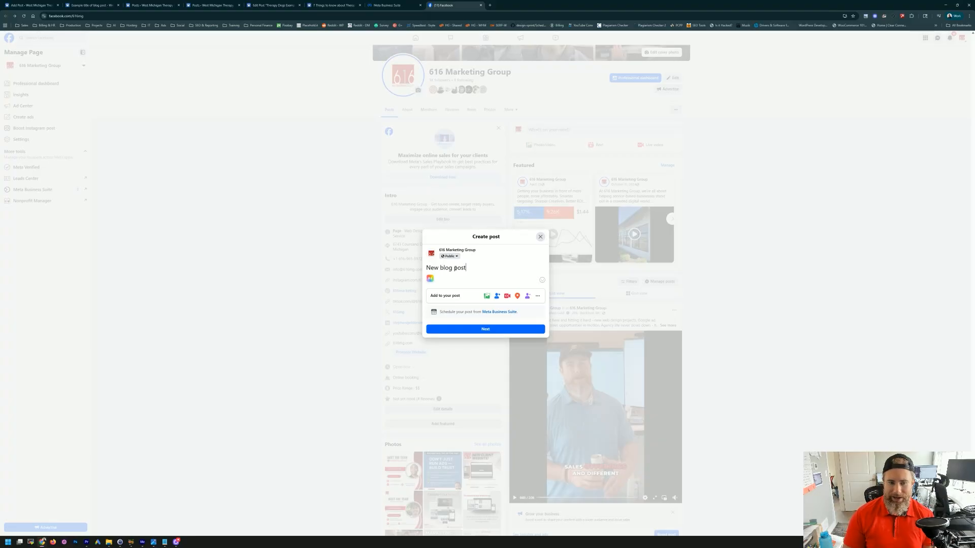
pyautogui.hotkey('ctrl', 'a')
pyautogui.write('The 7')
pyautogui.write('gs to know ab')
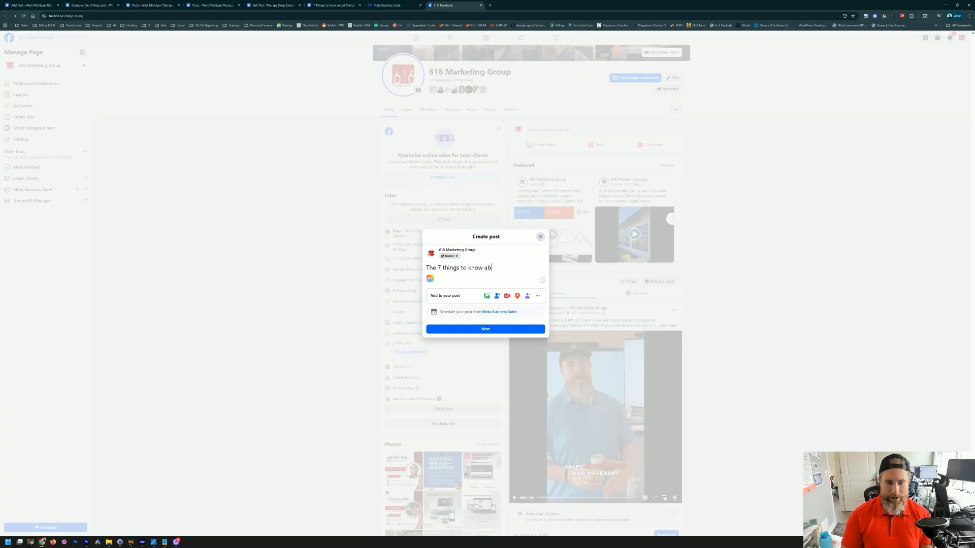
pyautogui.write('out Therapy Dogs')
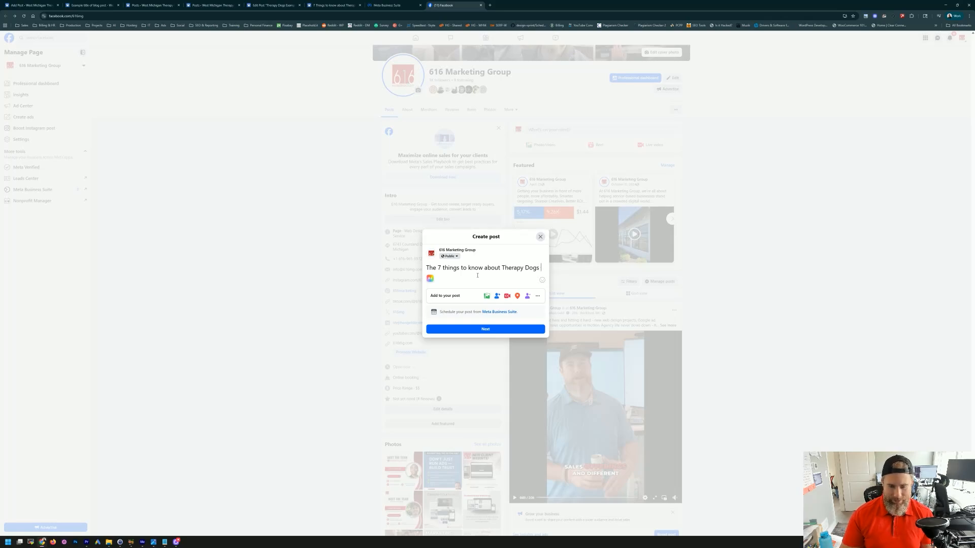
pyautogui.write('https://wmtd.org/therapy-dogs-example-title-of-blog-post/')
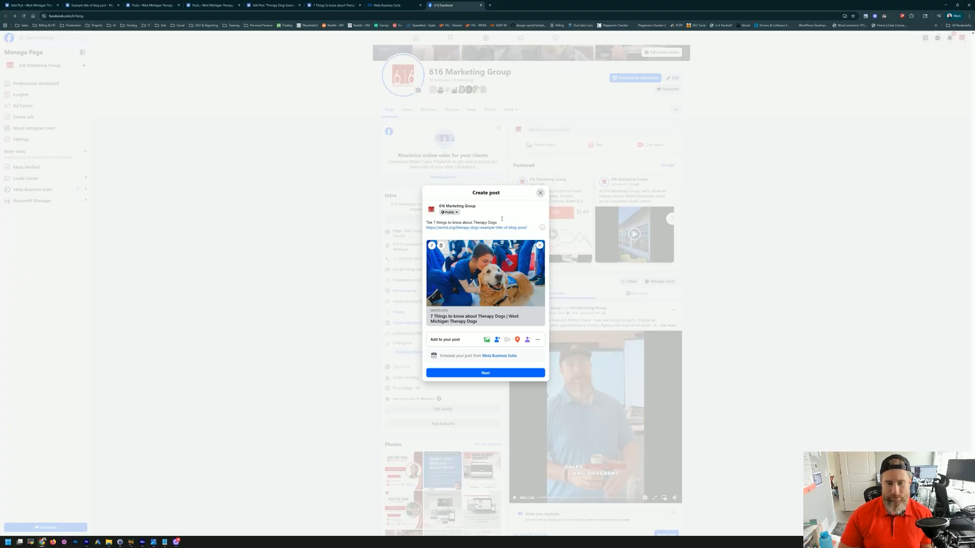
# Step: Add a 'Short description' line below the link, then close the post composer
pyautogui.press('Return')
pyautogui.press('Return')
pyautogui.write('Short description,')
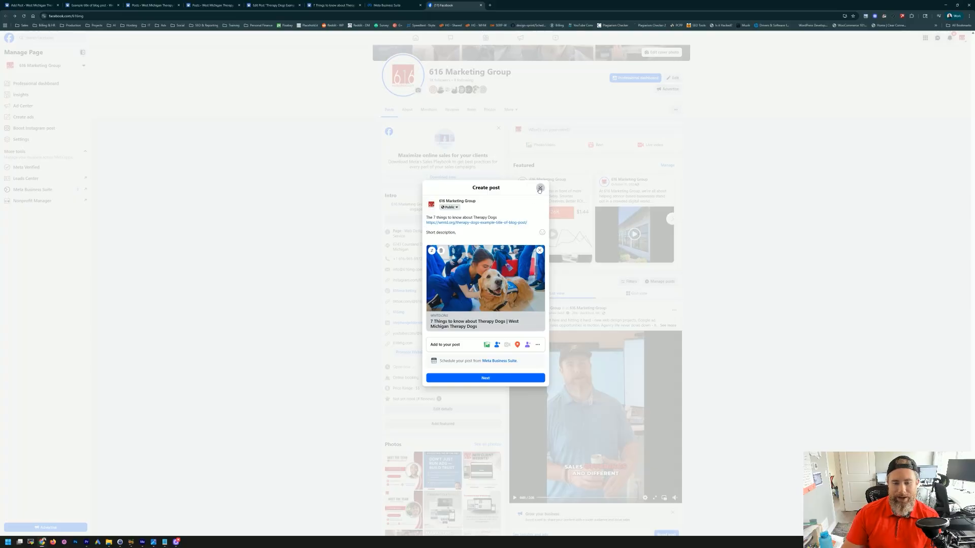
pyautogui.click(540, 188)
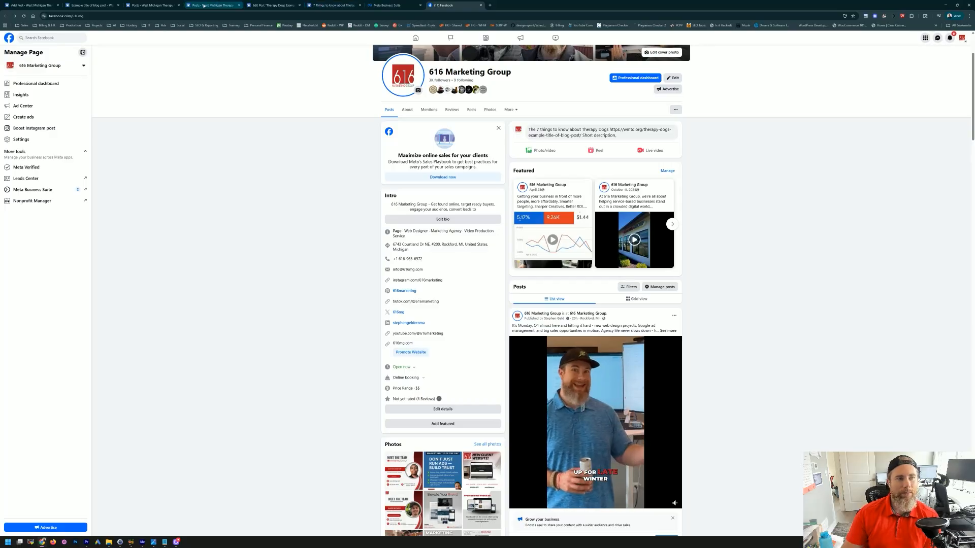
pyautogui.click(152, 5)
# Step: Switch tabs to bring the 616 Marketing Group website into view
pyautogui.click(213, 5)
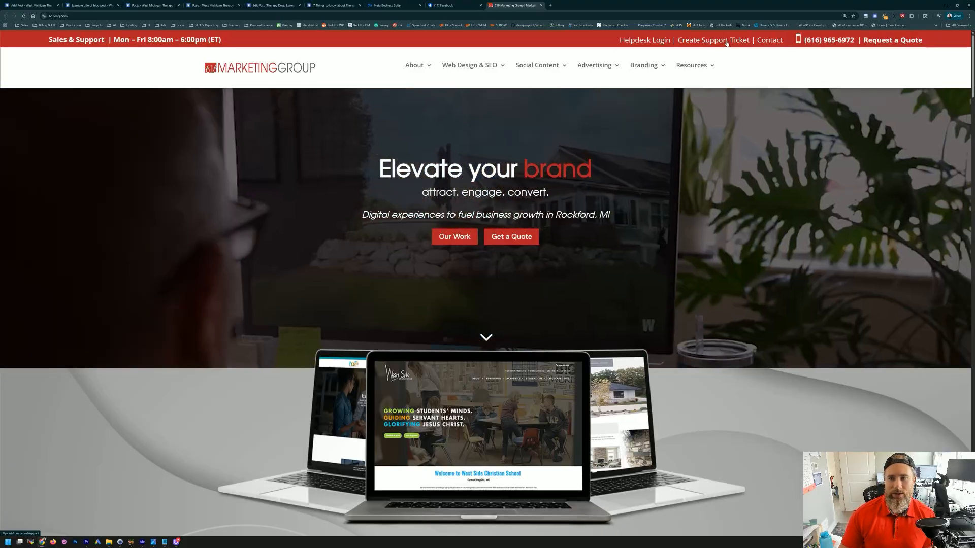
# Step: Open Create Support Ticket, focus the Website URL field, and expand Important Points to Review
pyautogui.click(727, 42)
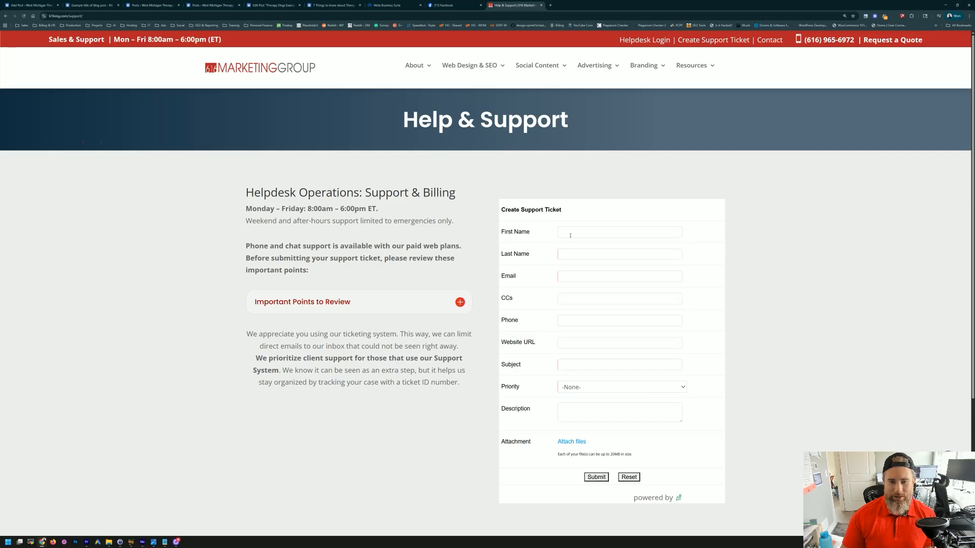
pyautogui.scroll(-2, 529, 279)
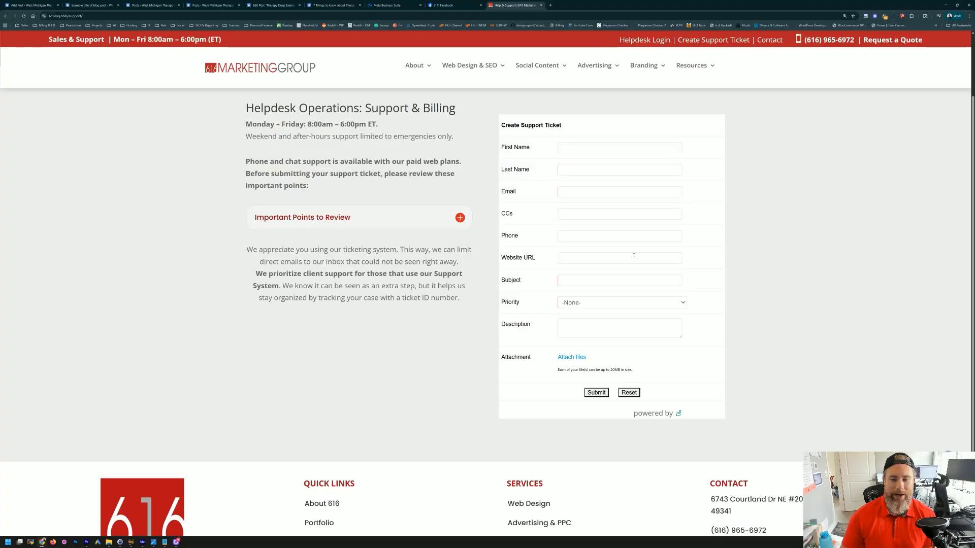
pyautogui.click(673, 256)
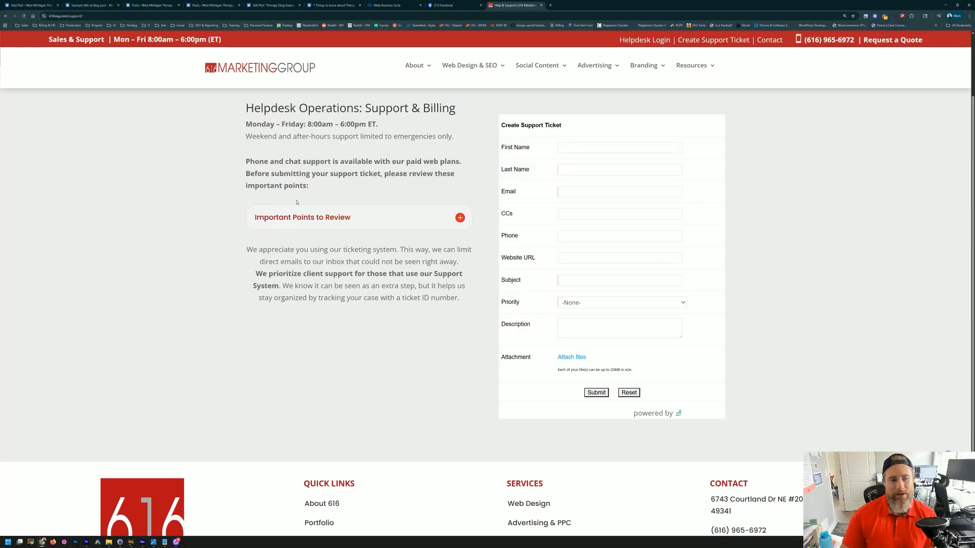
pyautogui.click(461, 218)
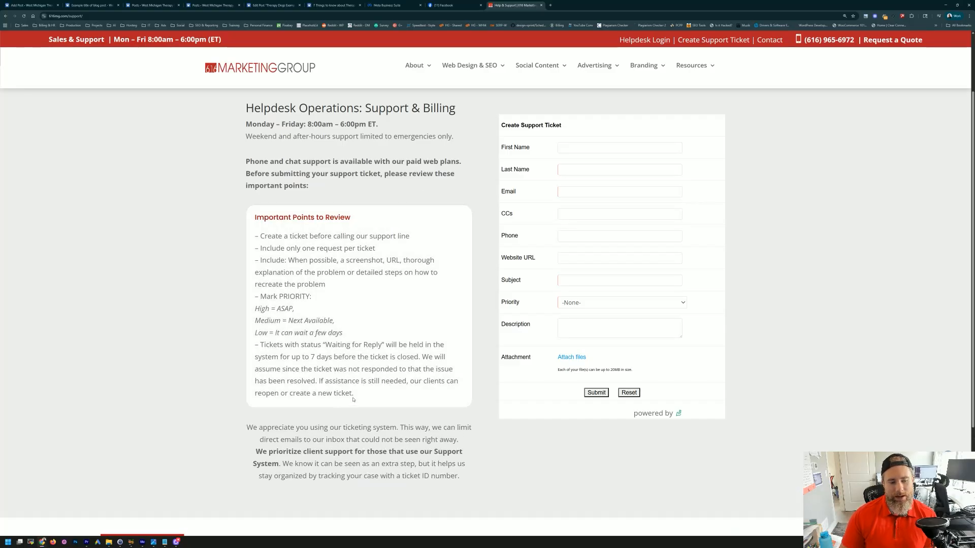